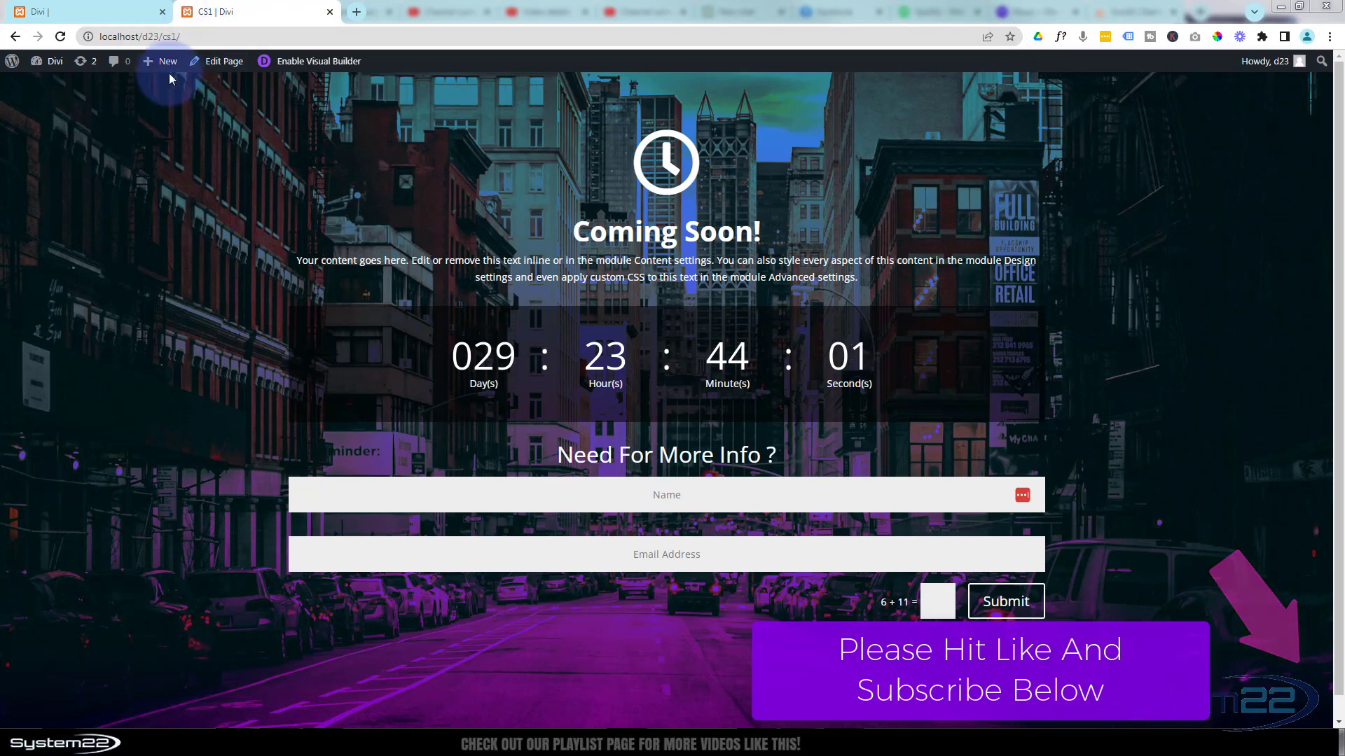
Create a new page and title it "C Soon".
{"action": "mouse_move", "coordinate": [165, 64]}
{"action": "left_click", "coordinate": [153, 123]}
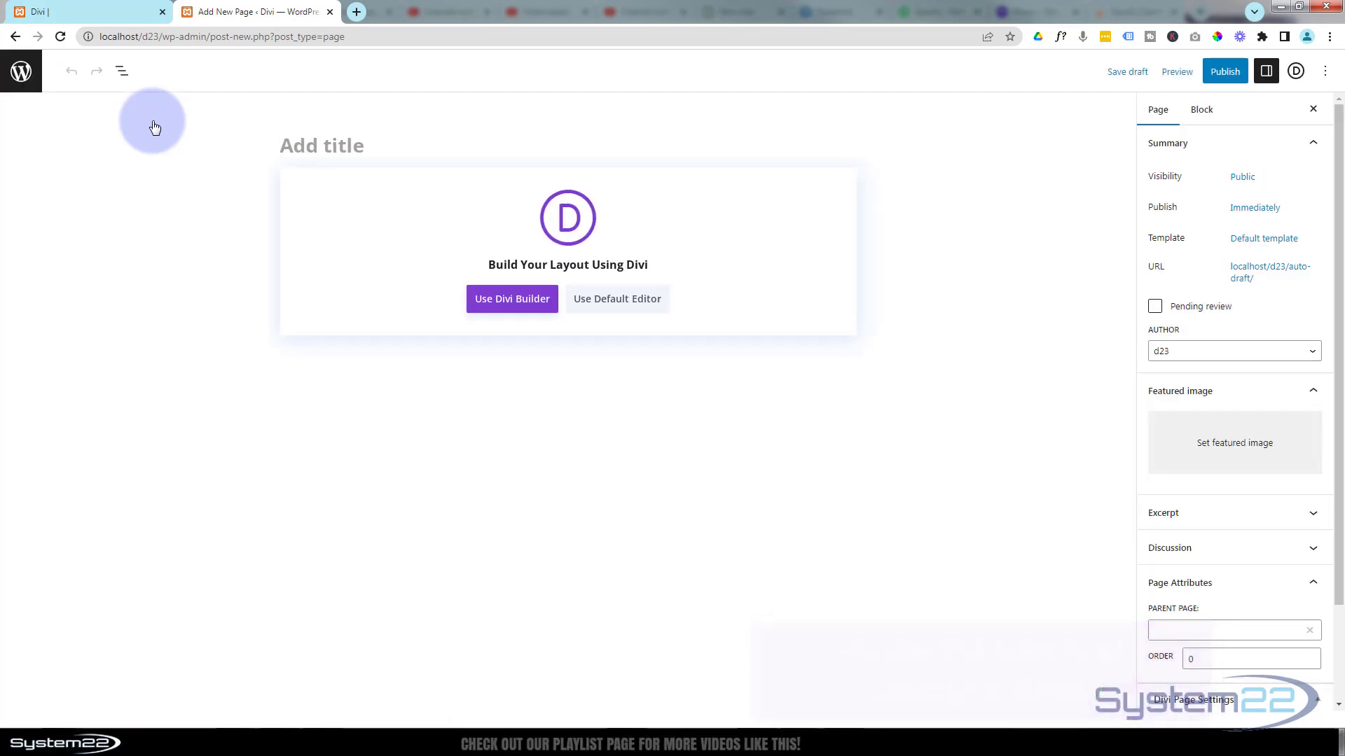
{"action": "type", "text": "C S"}
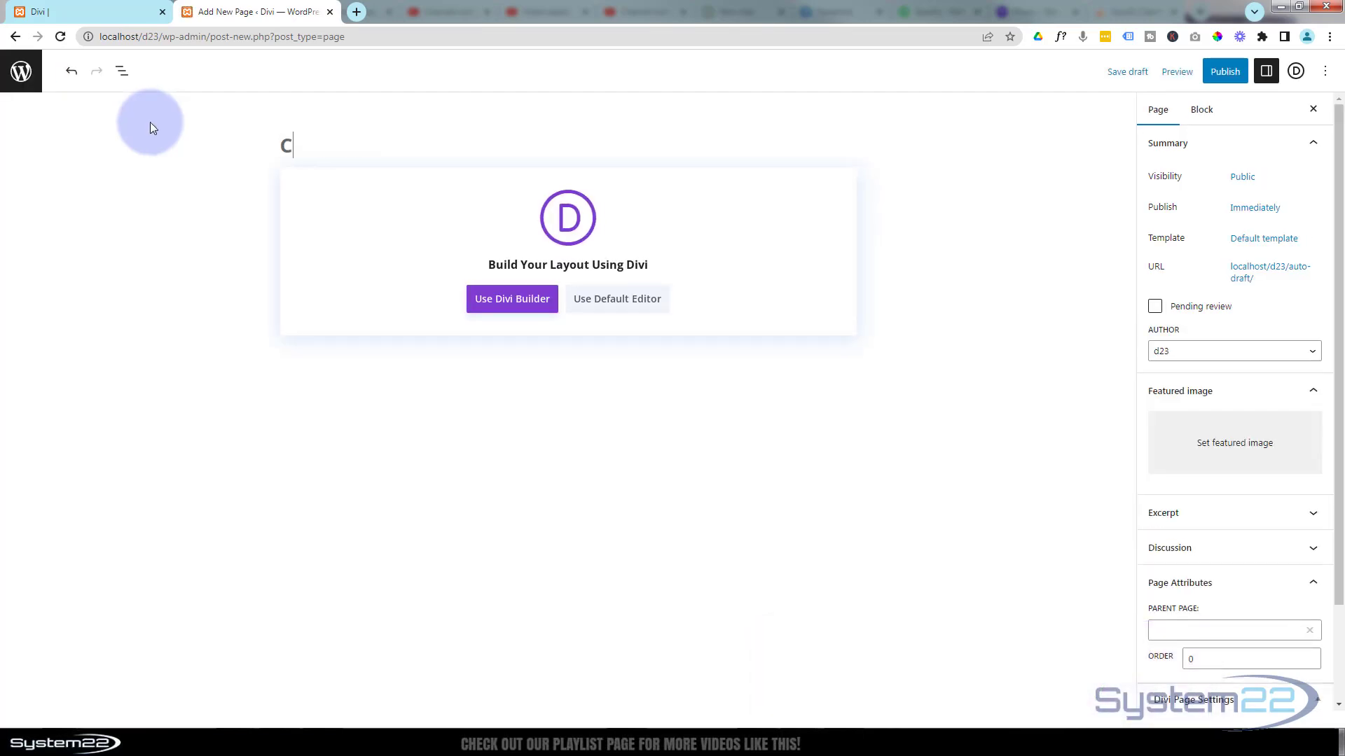
{"action": "type", "text": "oon"}
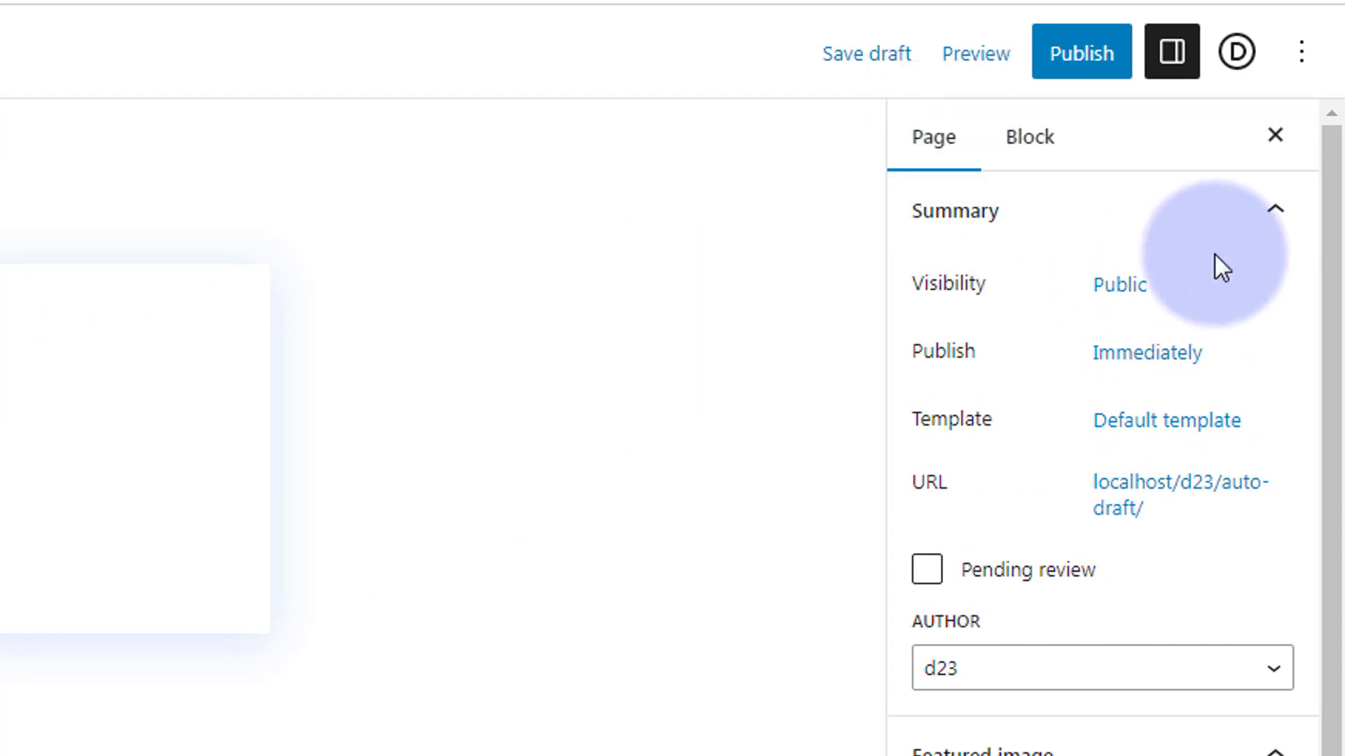
Change the page's template to Blank Page in its summary settings.
{"action": "left_click", "coordinate": [1273, 210]}
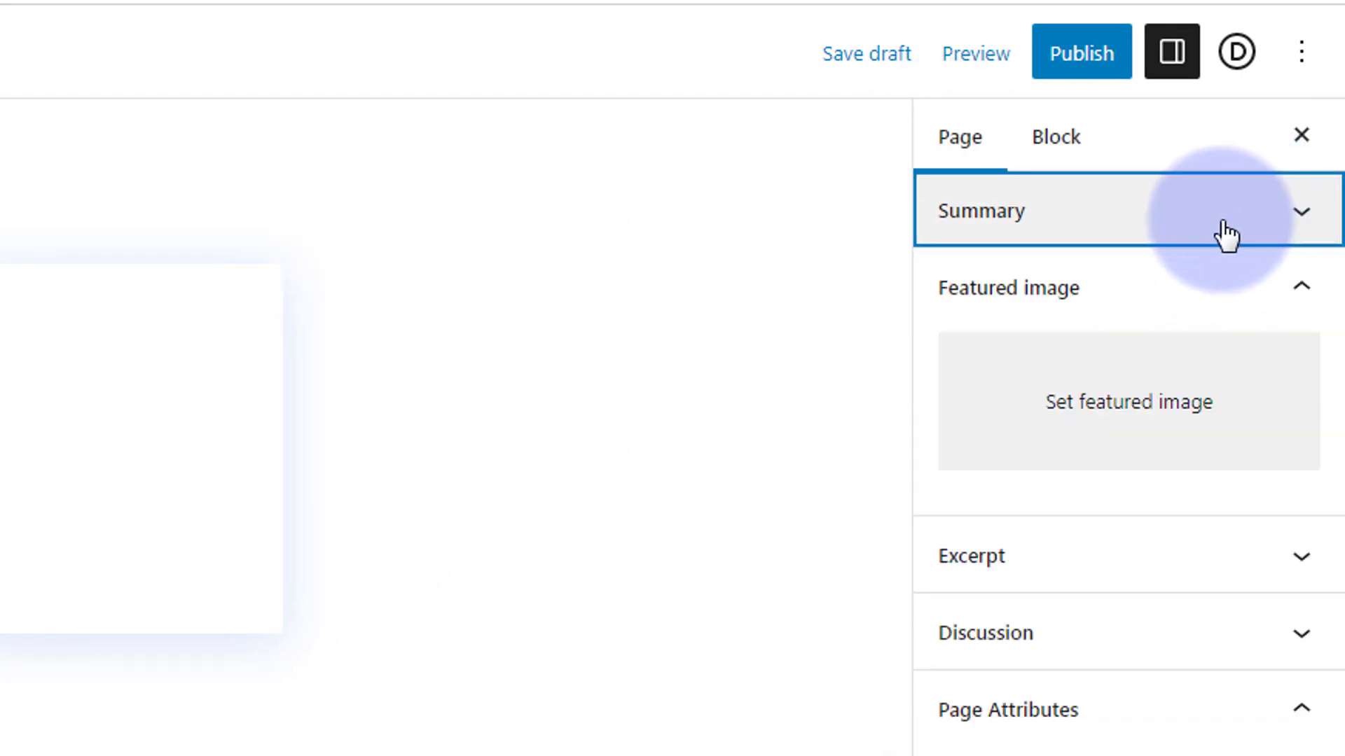
{"action": "left_click", "coordinate": [1301, 212]}
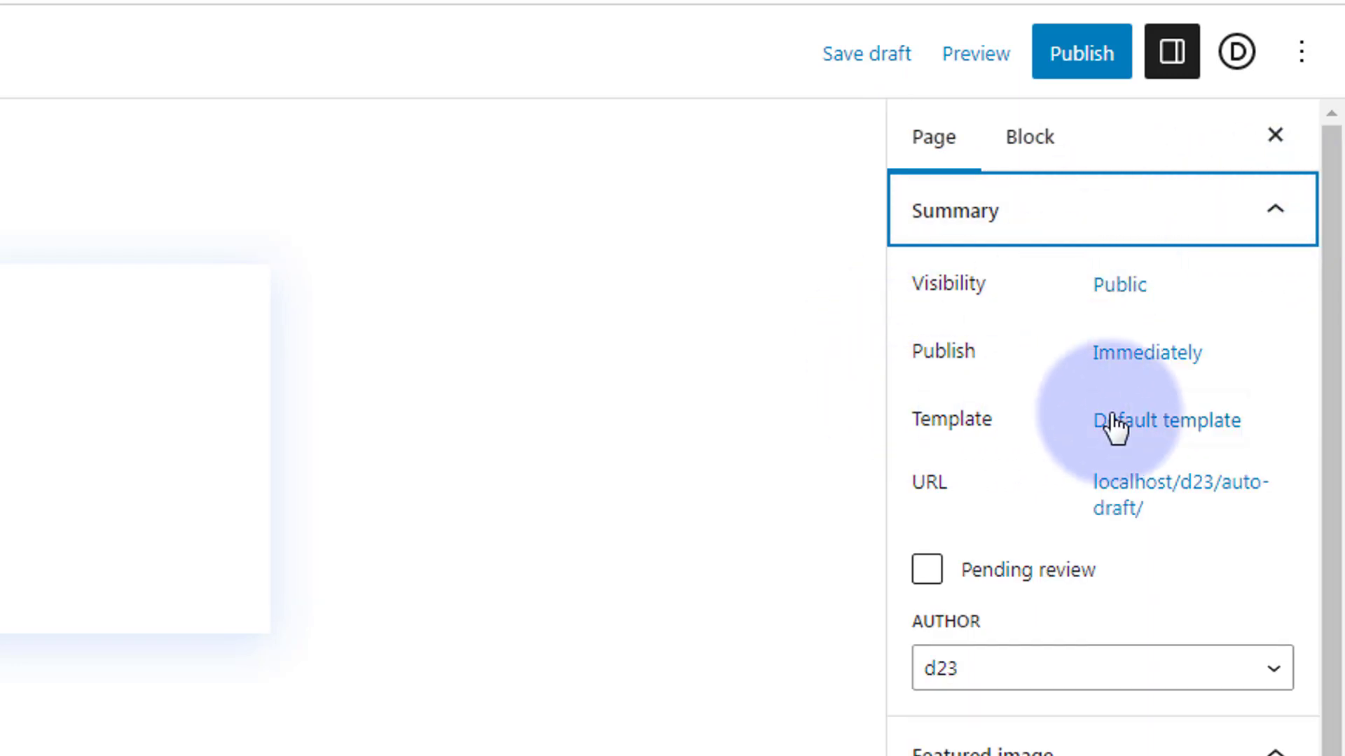
{"action": "left_click", "coordinate": [1166, 422]}
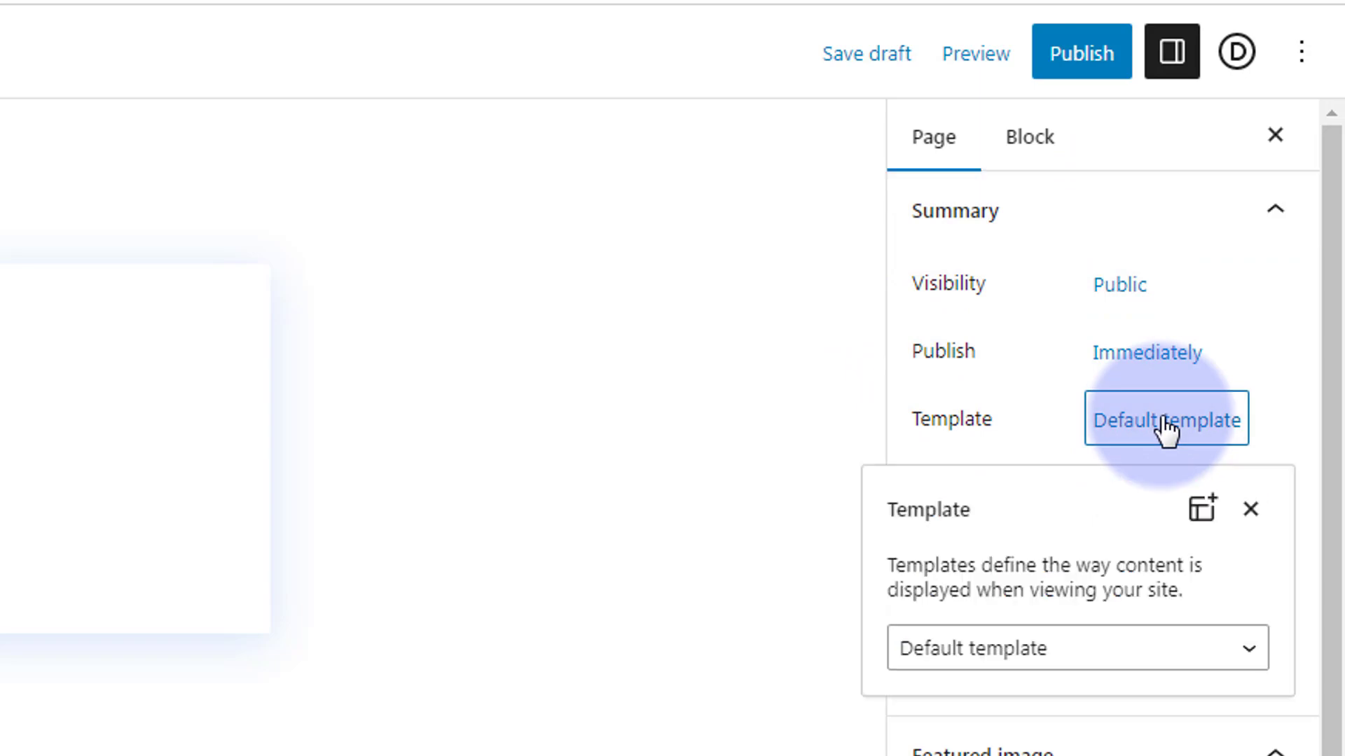
{"action": "left_click", "coordinate": [1231, 658]}
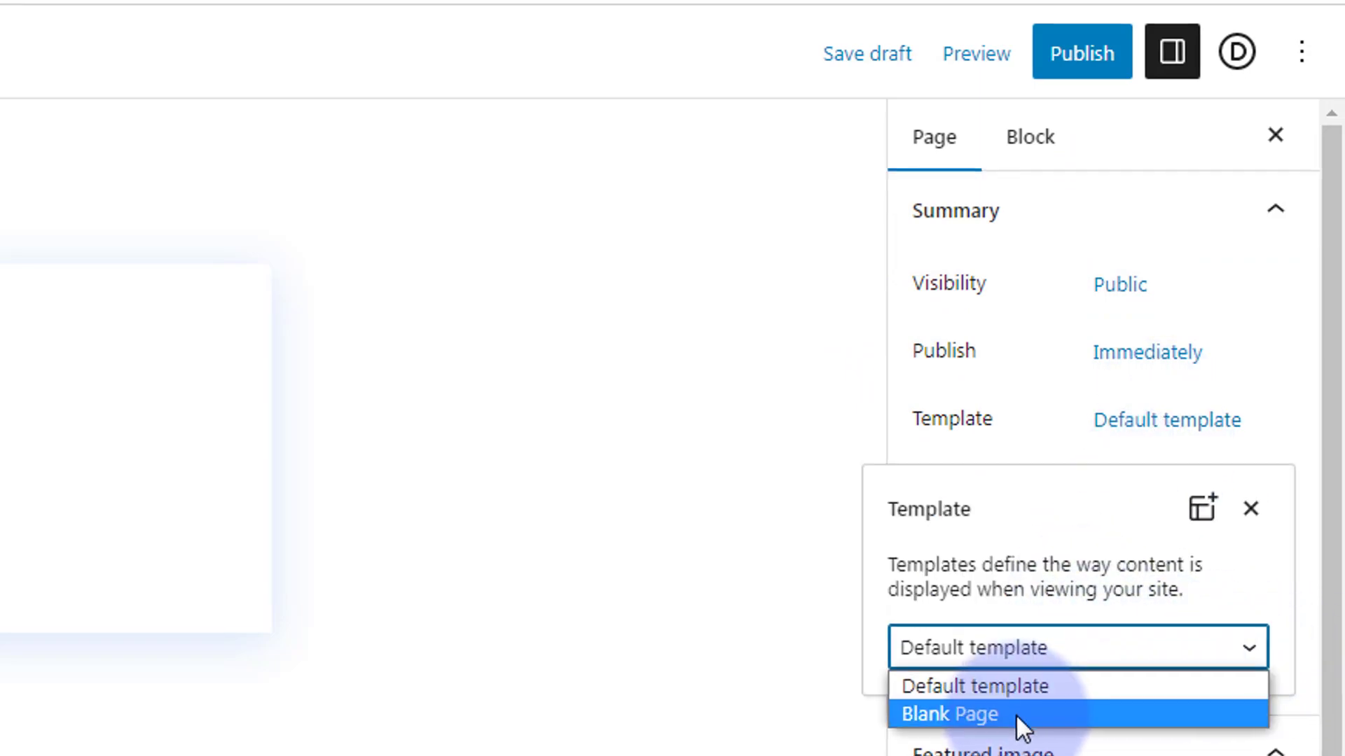
{"action": "left_click", "coordinate": [1133, 527]}
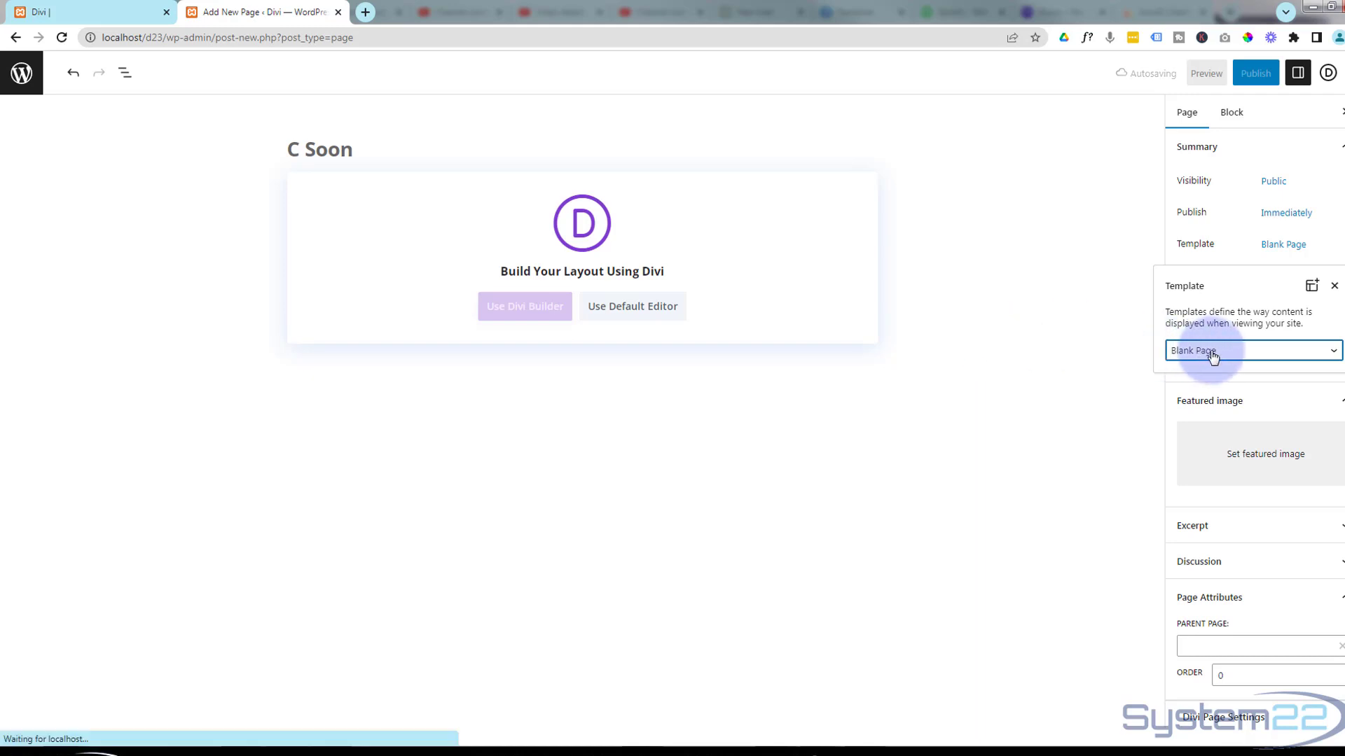
{"action": "left_click", "coordinate": [1116, 326]}
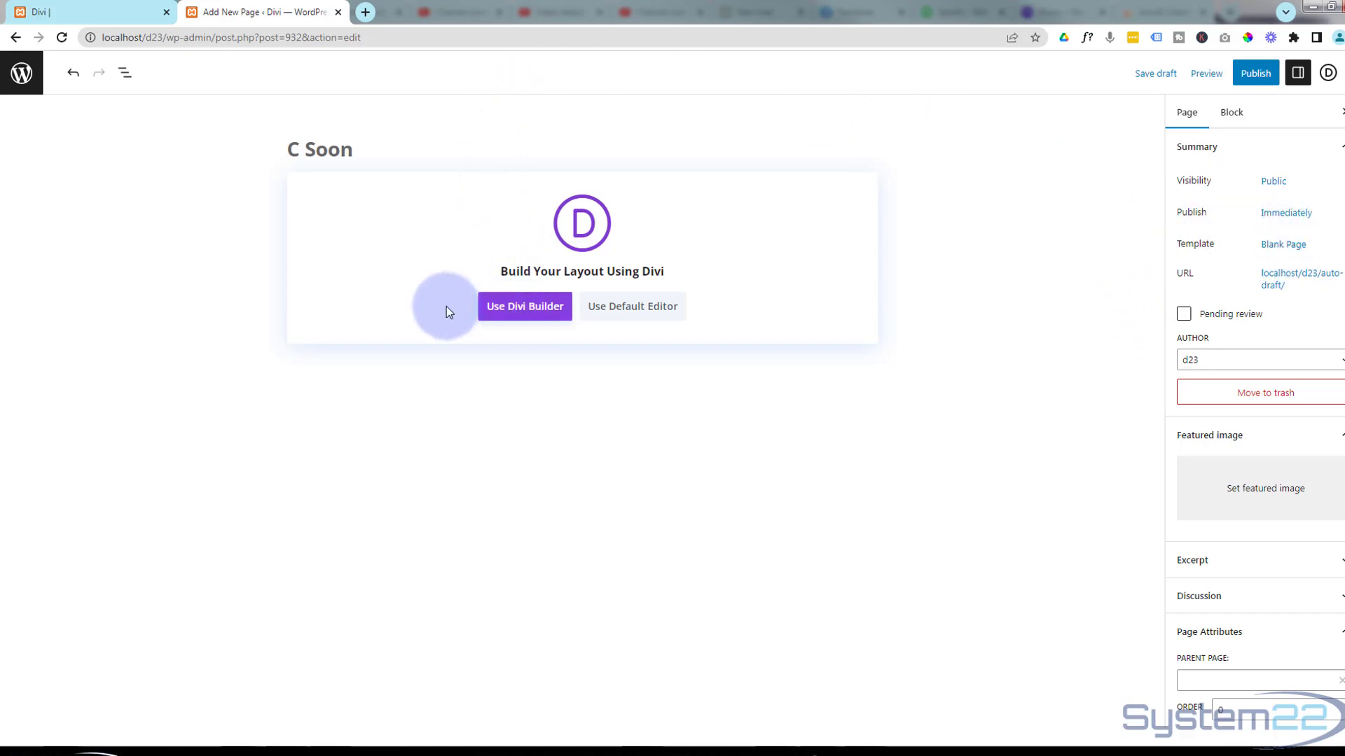
Start building the page from scratch with Divi Builder, inserting a single-column row that holds a Blurb module.
{"action": "left_click", "coordinate": [538, 309]}
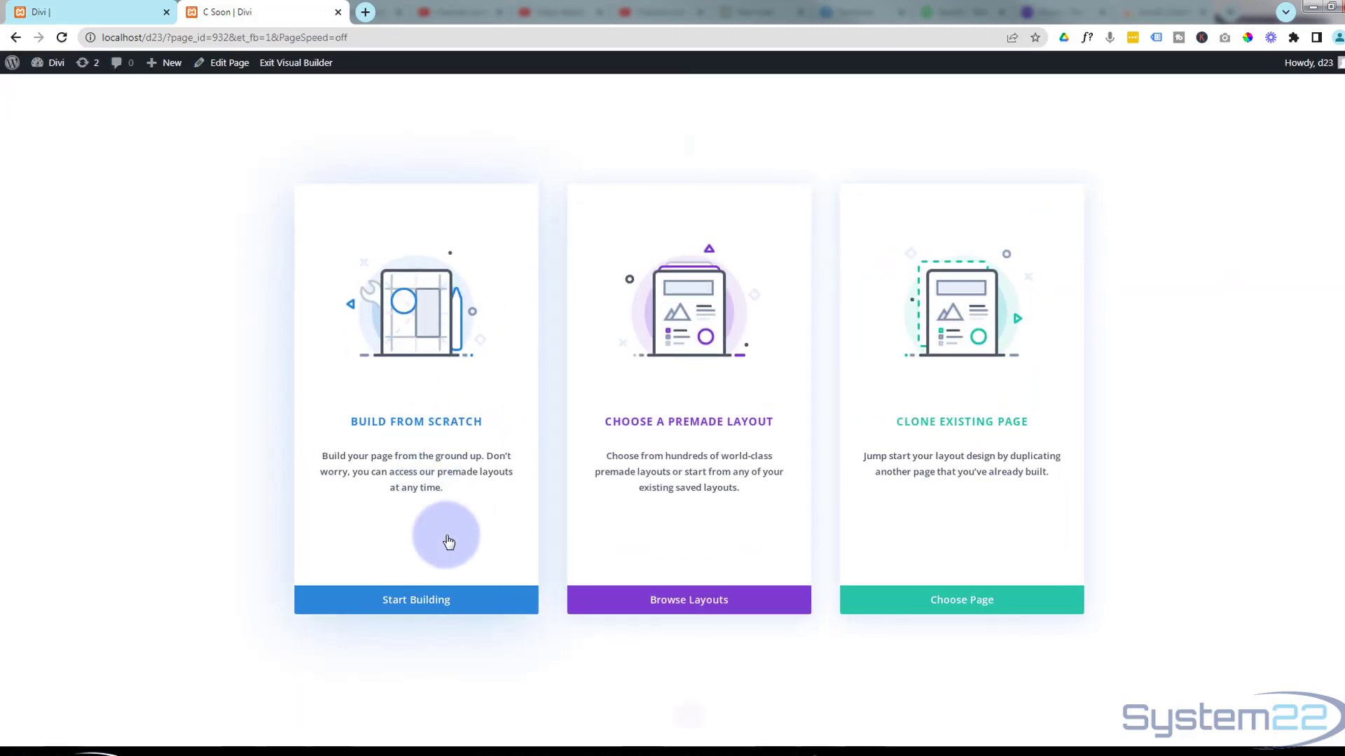
{"action": "left_click", "coordinate": [421, 601]}
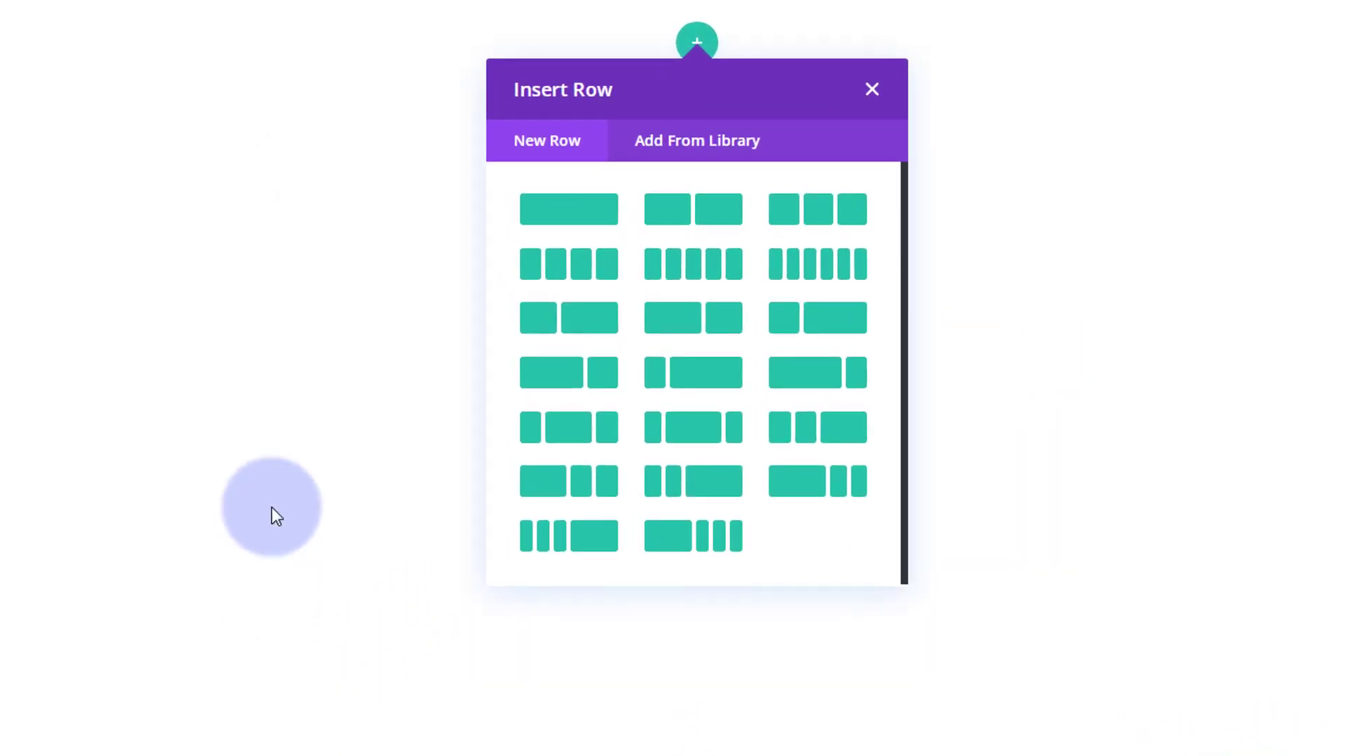
{"action": "left_click", "coordinate": [548, 210]}
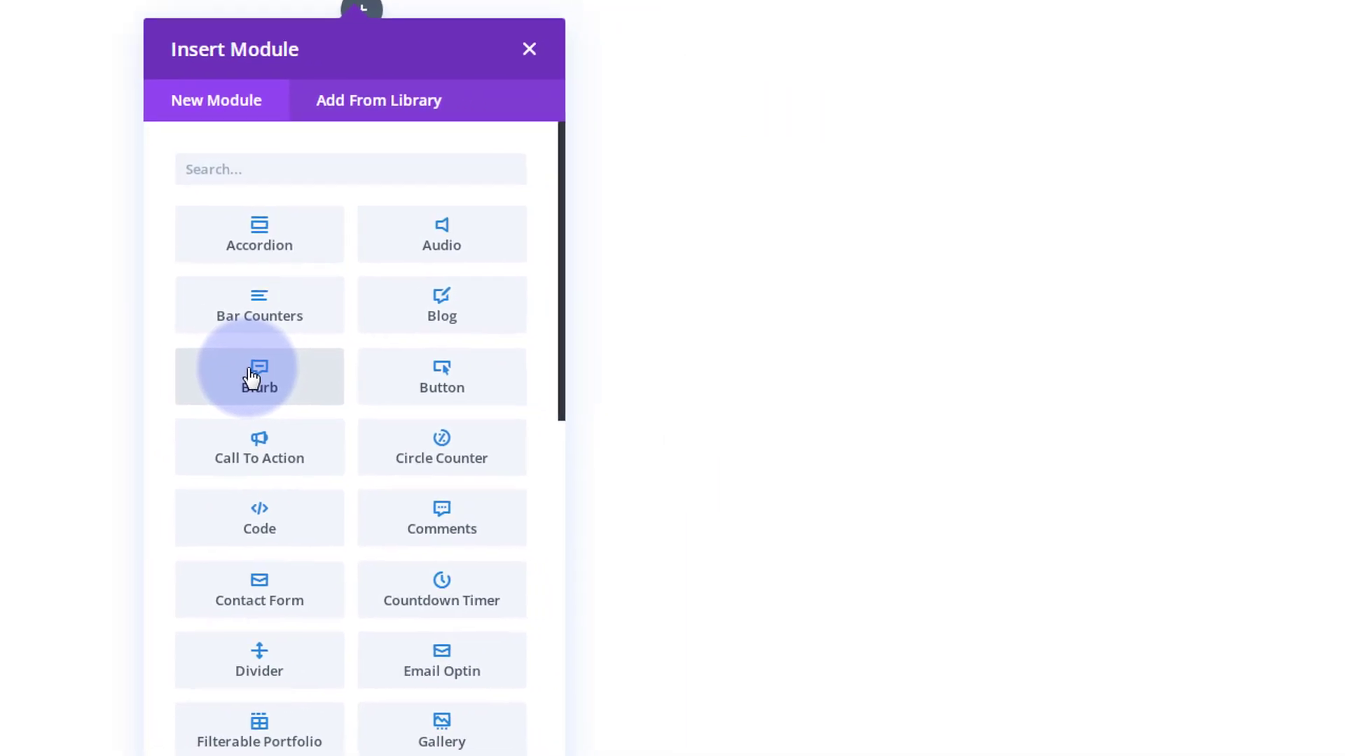
{"action": "left_click", "coordinate": [252, 378]}
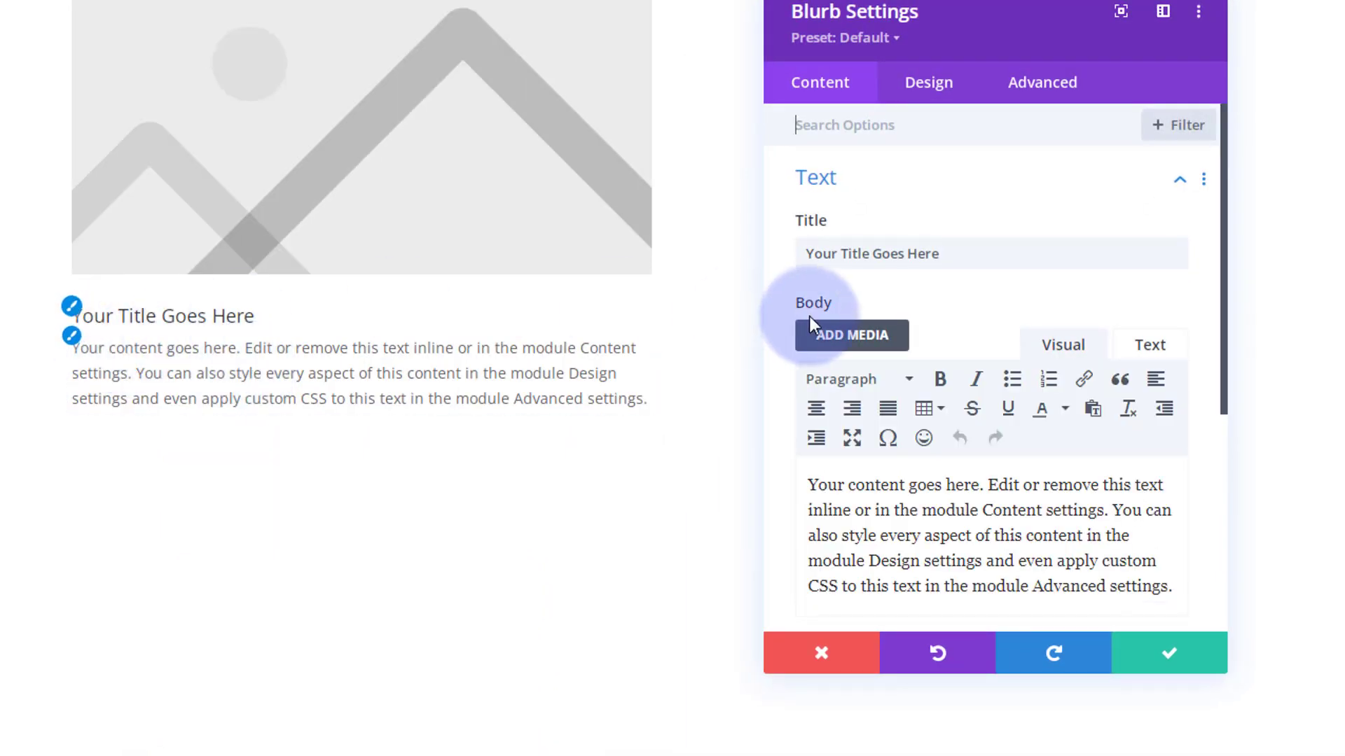
Replace the blurb's placeholder title with "Site Coming Soon".
{"action": "left_click_drag", "start_coordinate": [964, 254], "coordinate": [806, 254]}
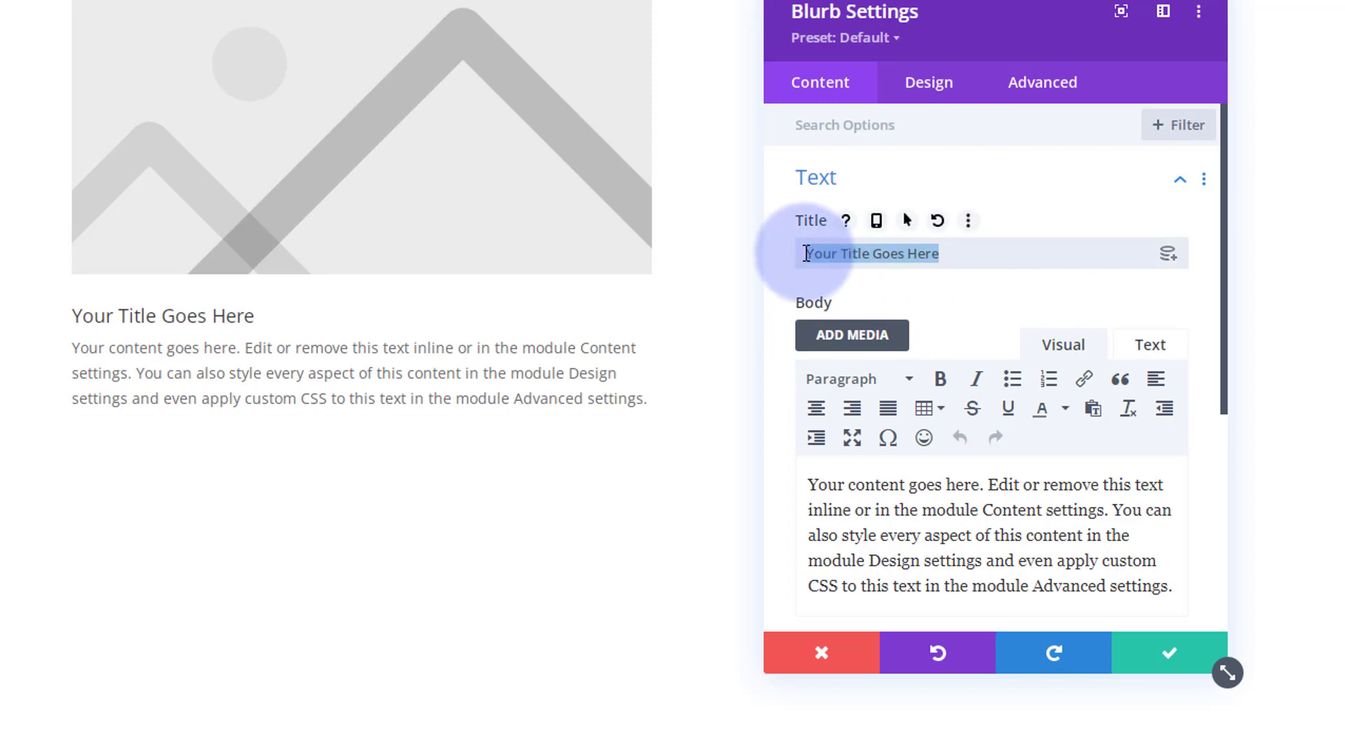
{"action": "key", "text": "BackSpace"}
{"action": "type", "text": "Site "}
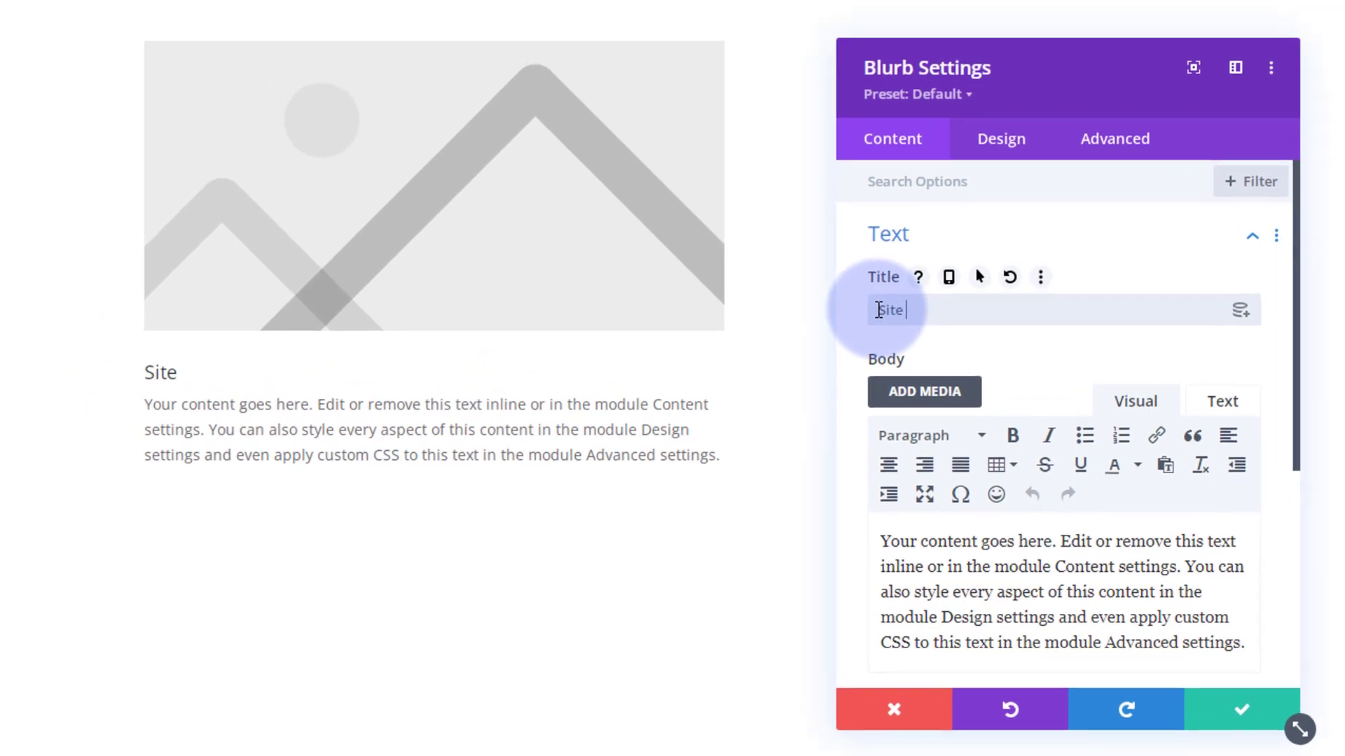
{"action": "type", "text": "Coming Soon"}
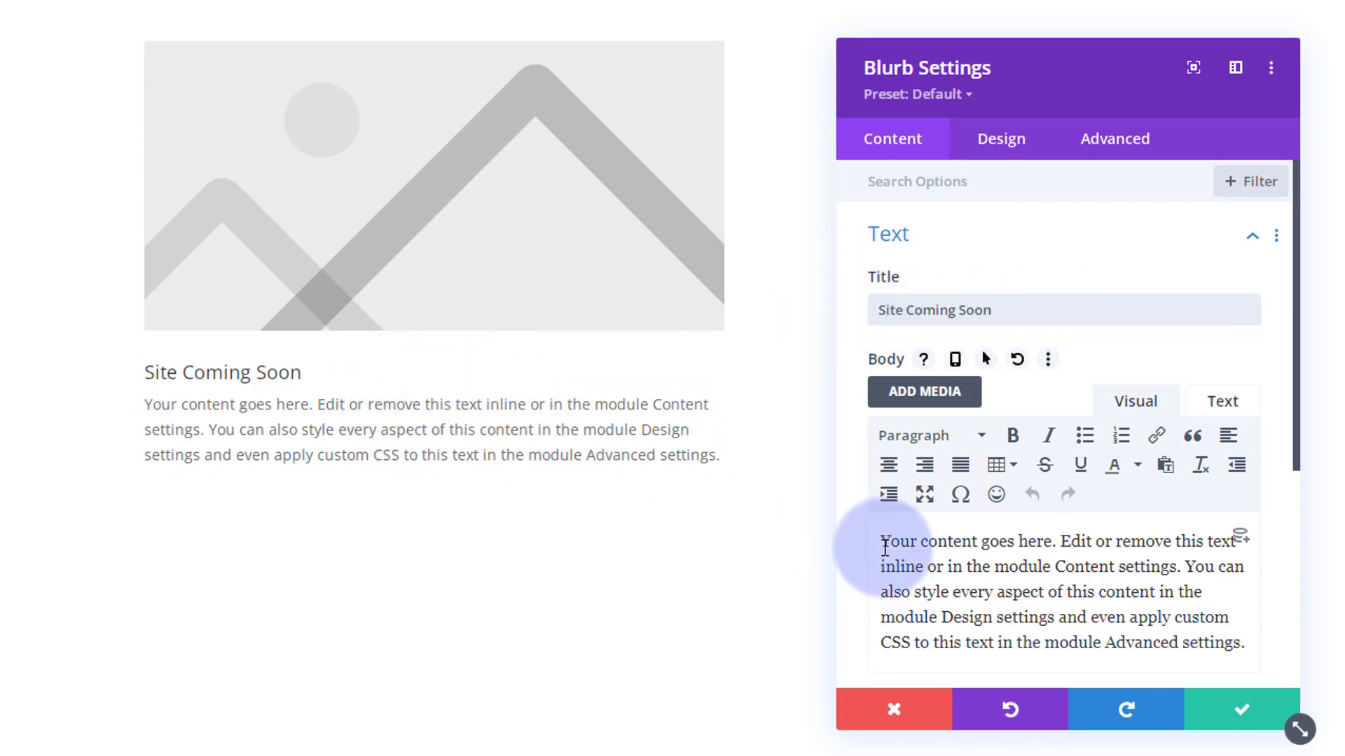
{"action": "left_click_drag", "start_coordinate": [876, 543], "coordinate": [1257, 634]}
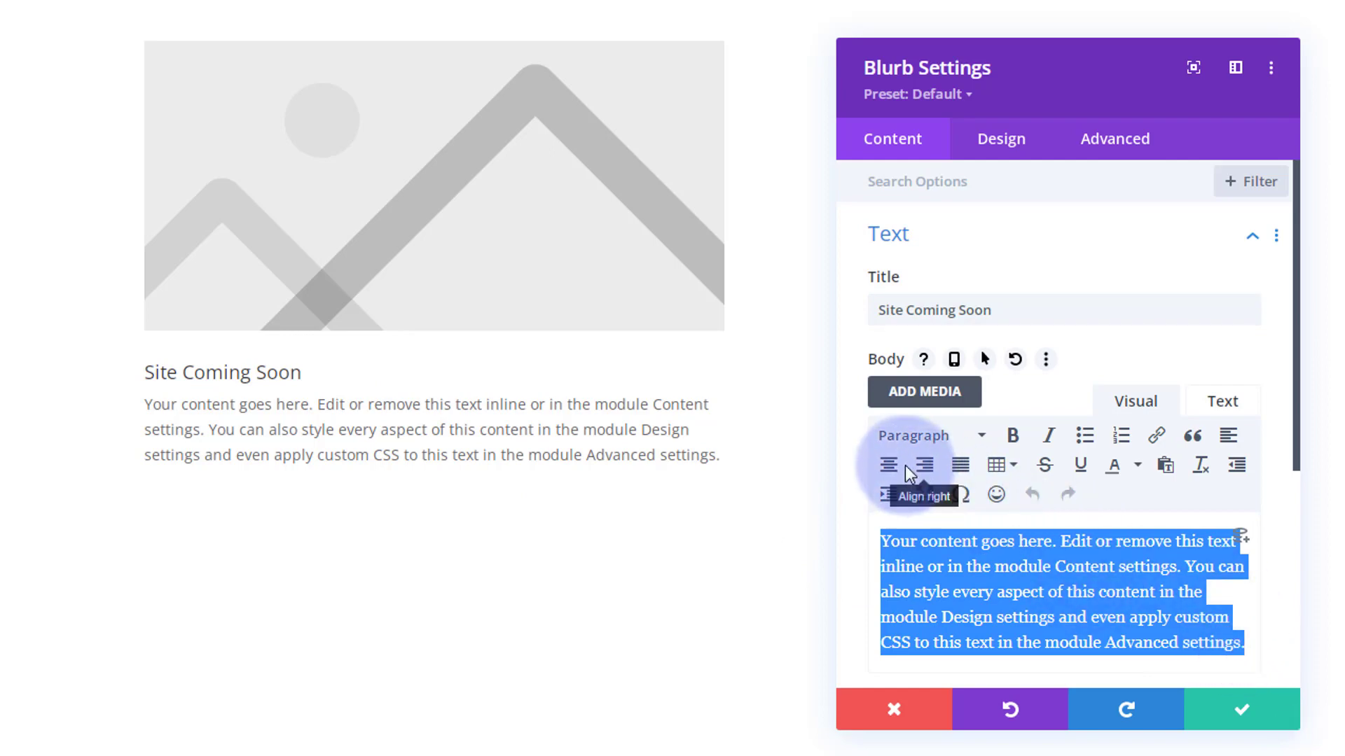
{"action": "left_click", "coordinate": [931, 438]}
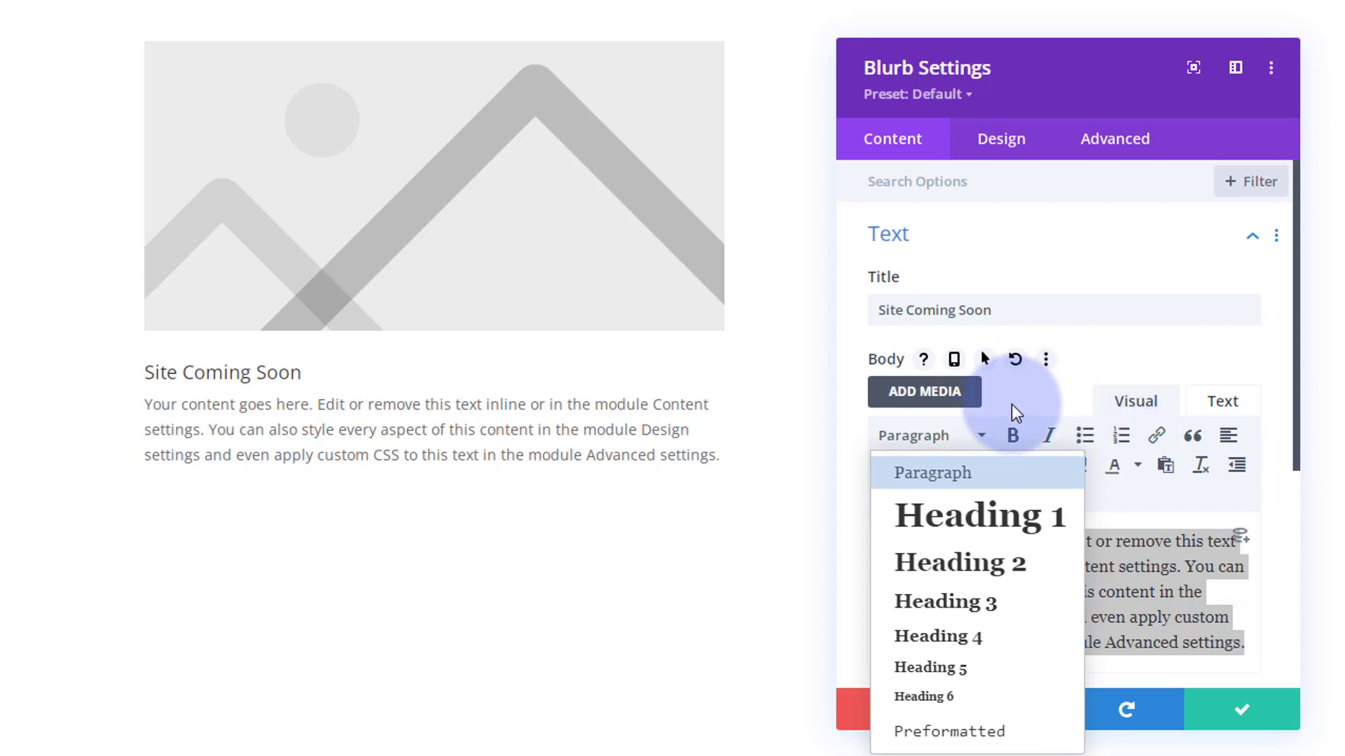
{"action": "left_click", "coordinate": [1034, 406]}
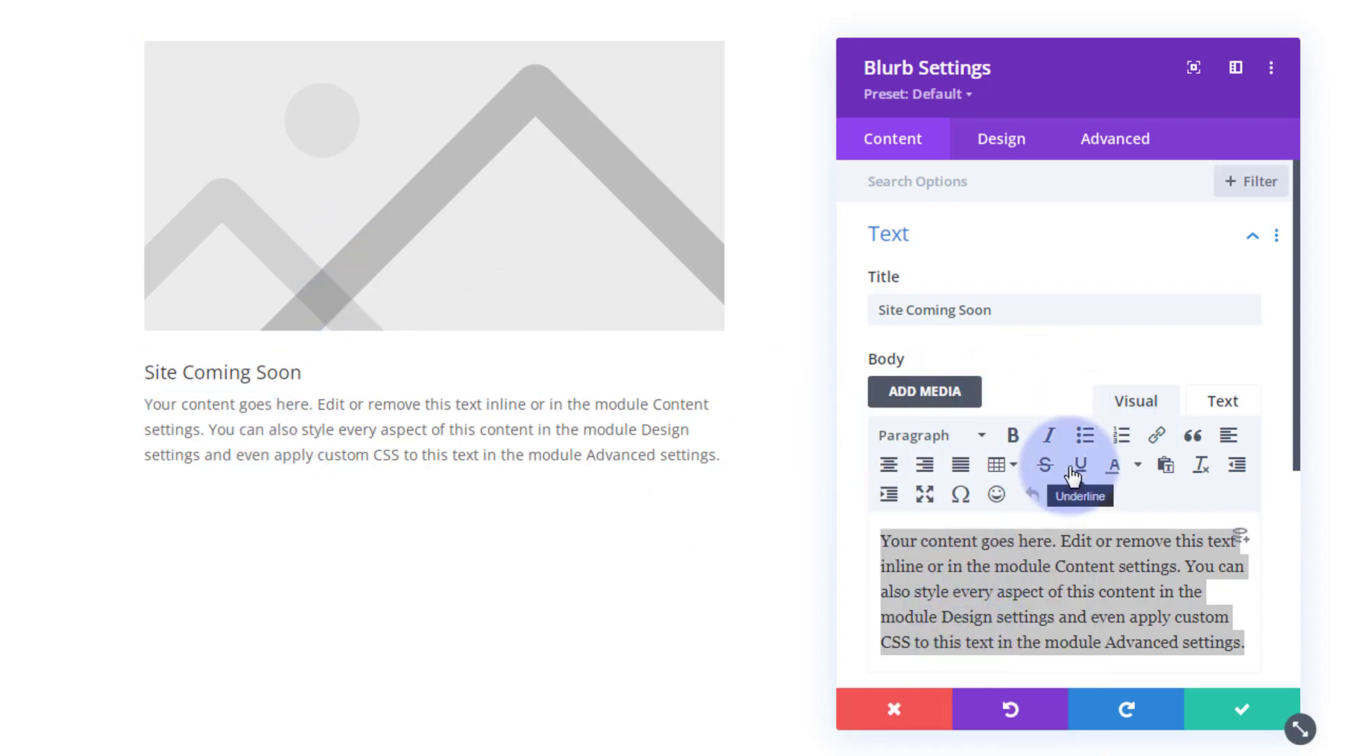
Switch the blurb from an image to an icon and search the icons for "clock".
{"action": "scroll", "coordinate": [1068, 466], "scroll_direction": "down", "scroll_amount": 5}
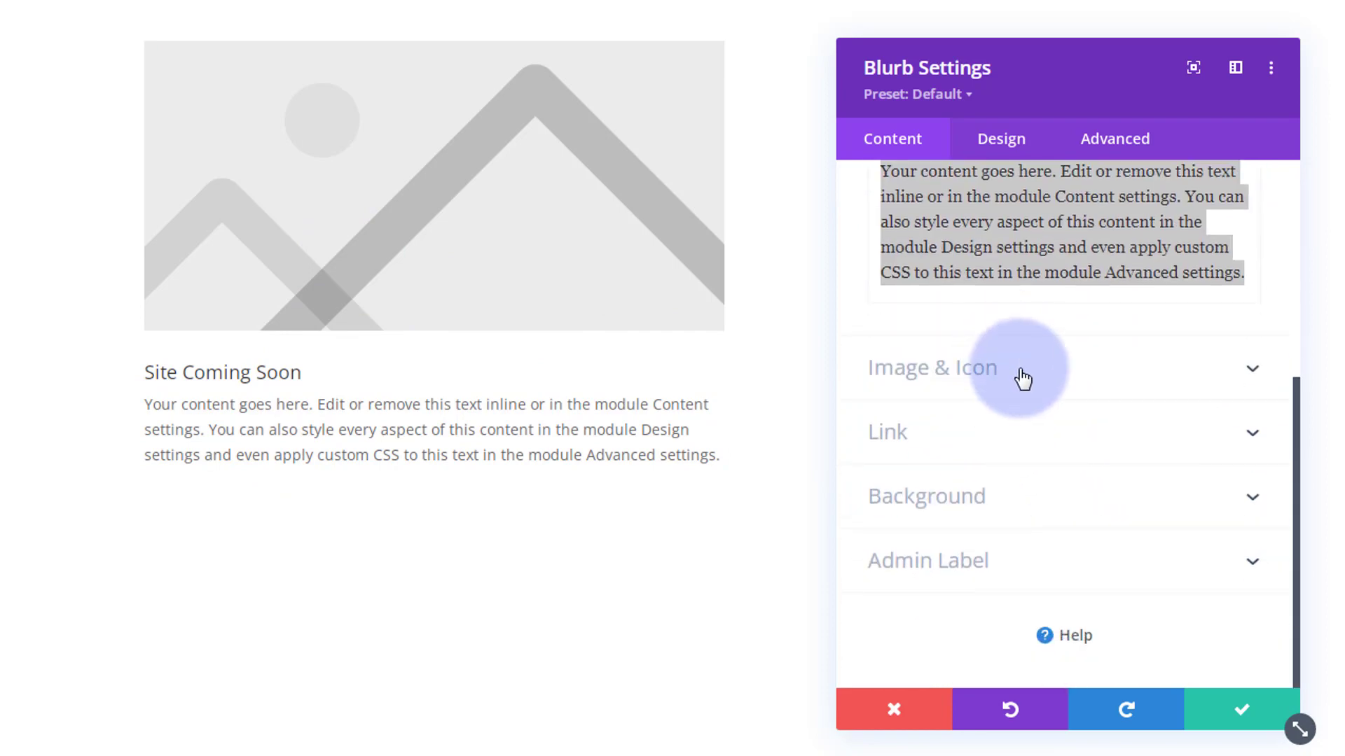
{"action": "left_click", "coordinate": [1020, 377]}
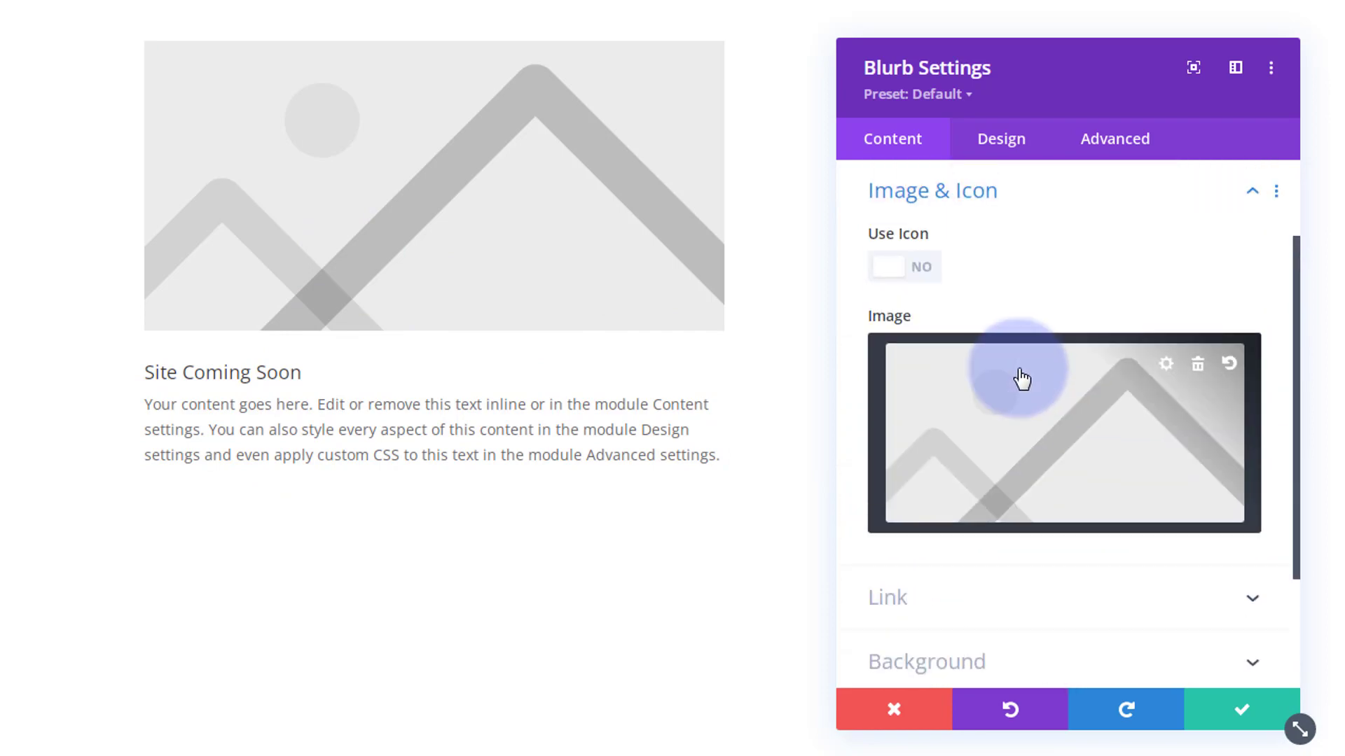
{"action": "left_click", "coordinate": [906, 273]}
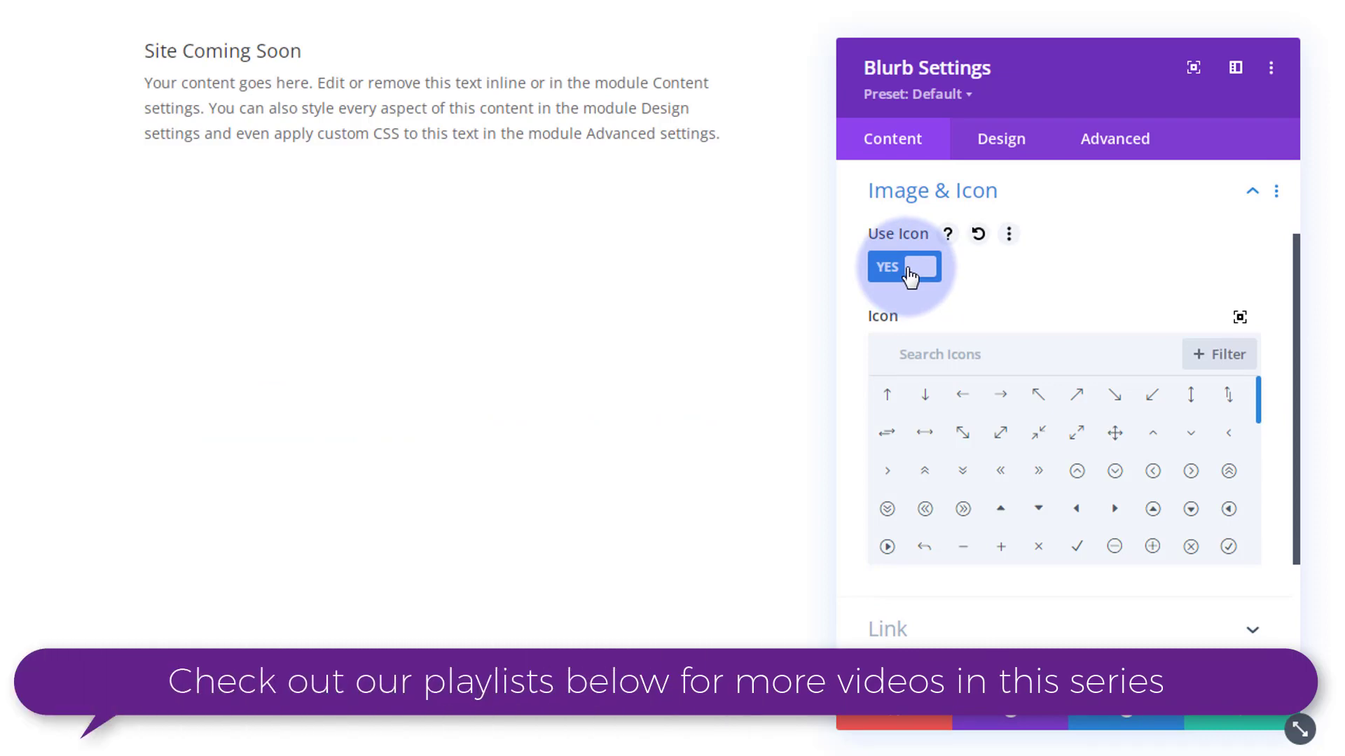
{"action": "left_click", "coordinate": [927, 348]}
{"action": "type", "text": "clock"}
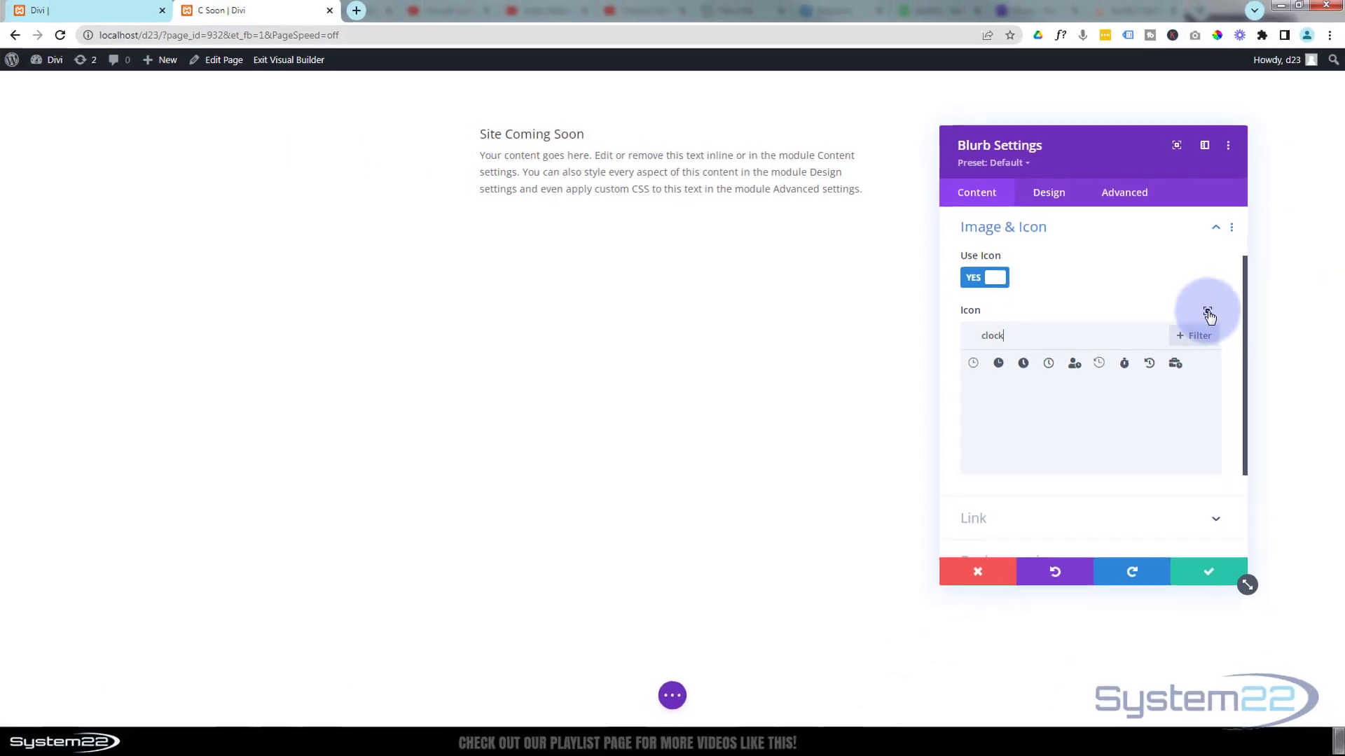
Browse the enlarged icon library to look over the available icons.
{"action": "left_click", "coordinate": [1208, 312]}
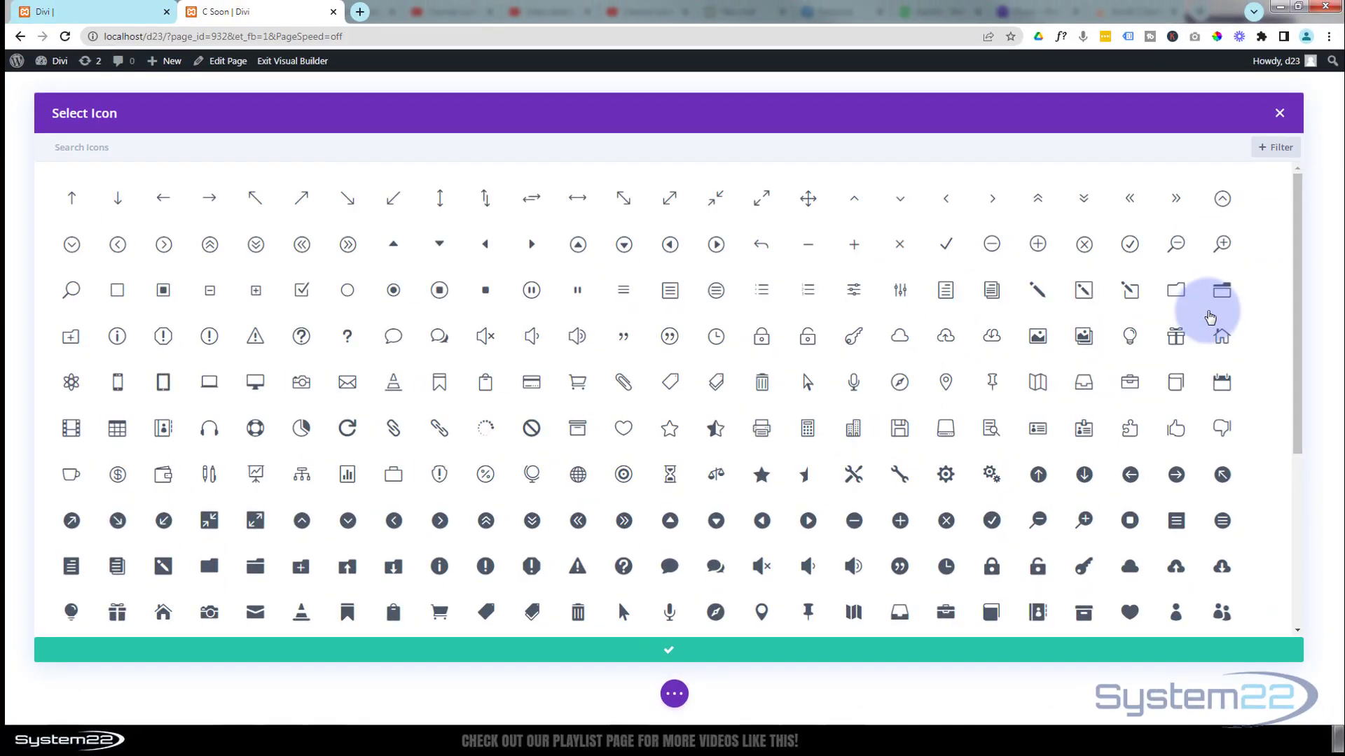
{"action": "scroll", "coordinate": [1086, 301], "scroll_direction": "down", "scroll_amount": 1}
{"action": "scroll", "coordinate": [1080, 308], "scroll_direction": "down", "scroll_amount": 15}
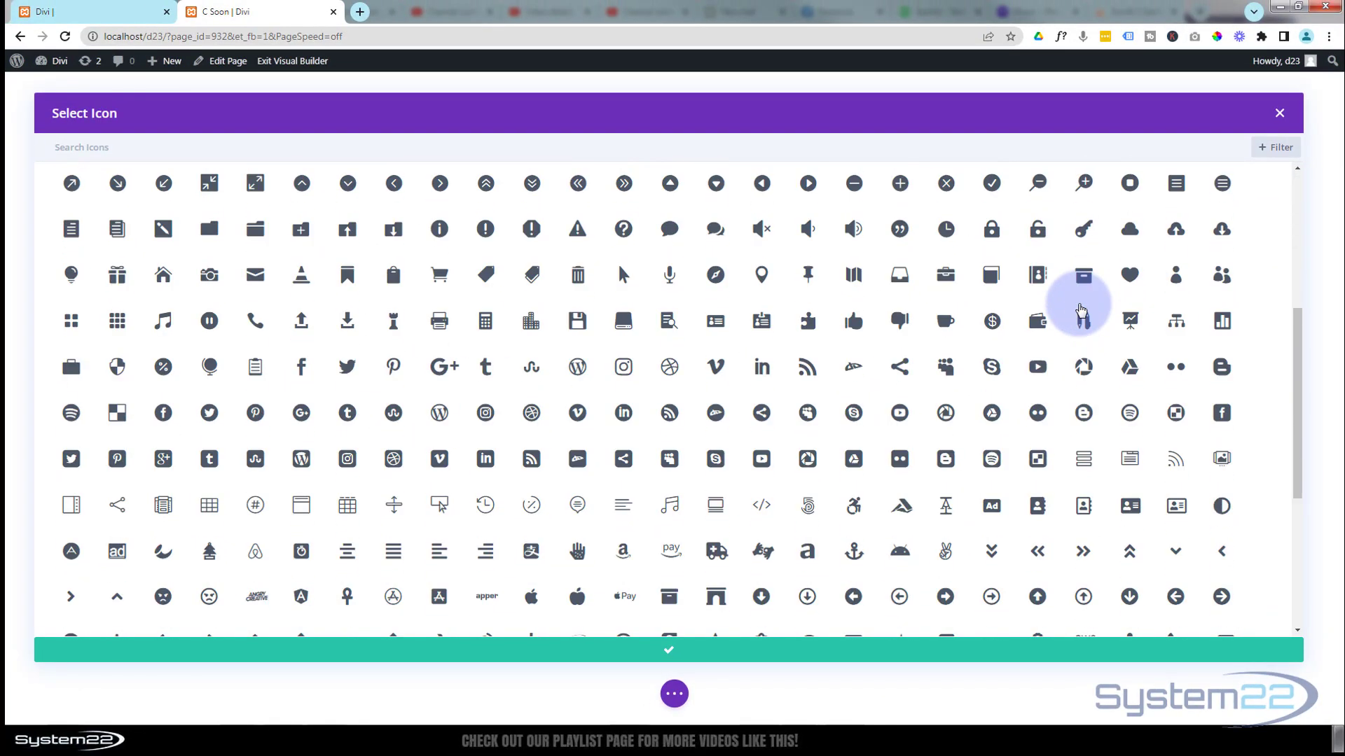
{"action": "scroll", "coordinate": [1081, 309], "scroll_direction": "down", "scroll_amount": 15}
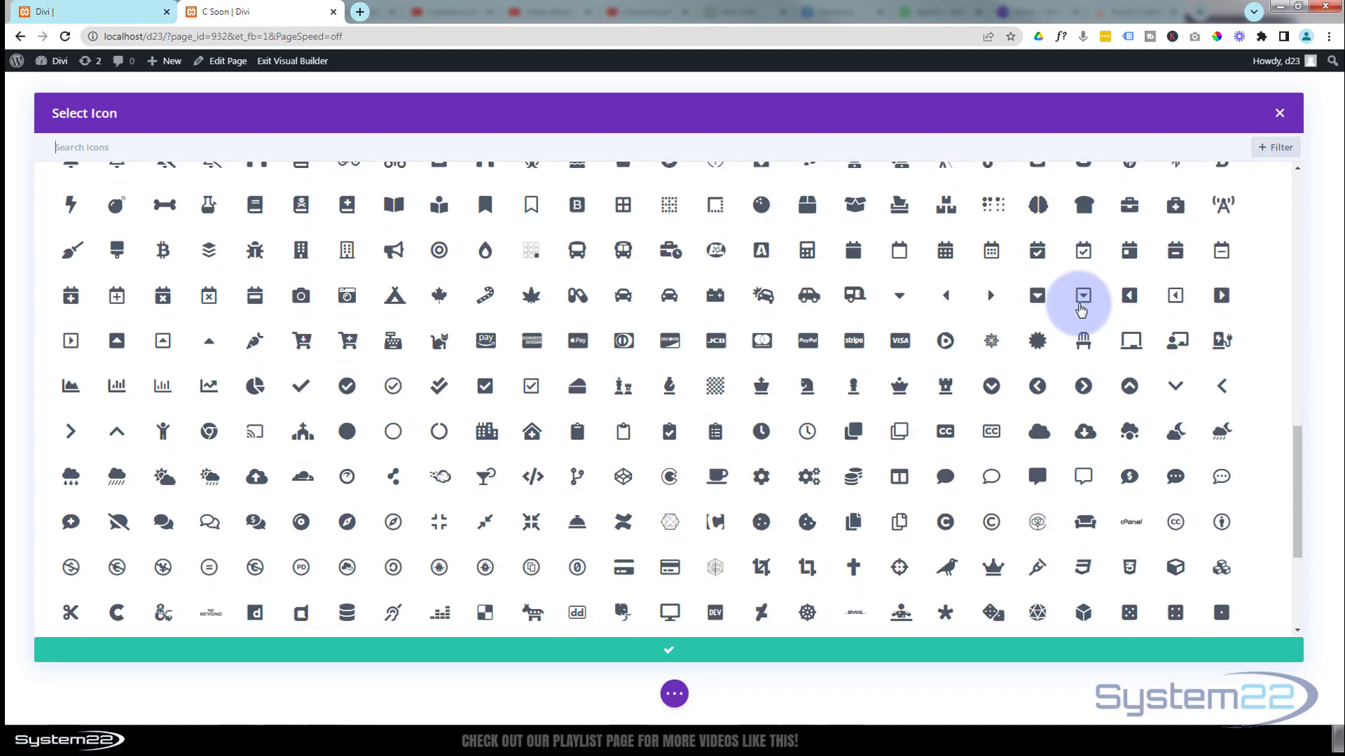
{"action": "scroll", "coordinate": [1082, 309], "scroll_direction": "down", "scroll_amount": 3}
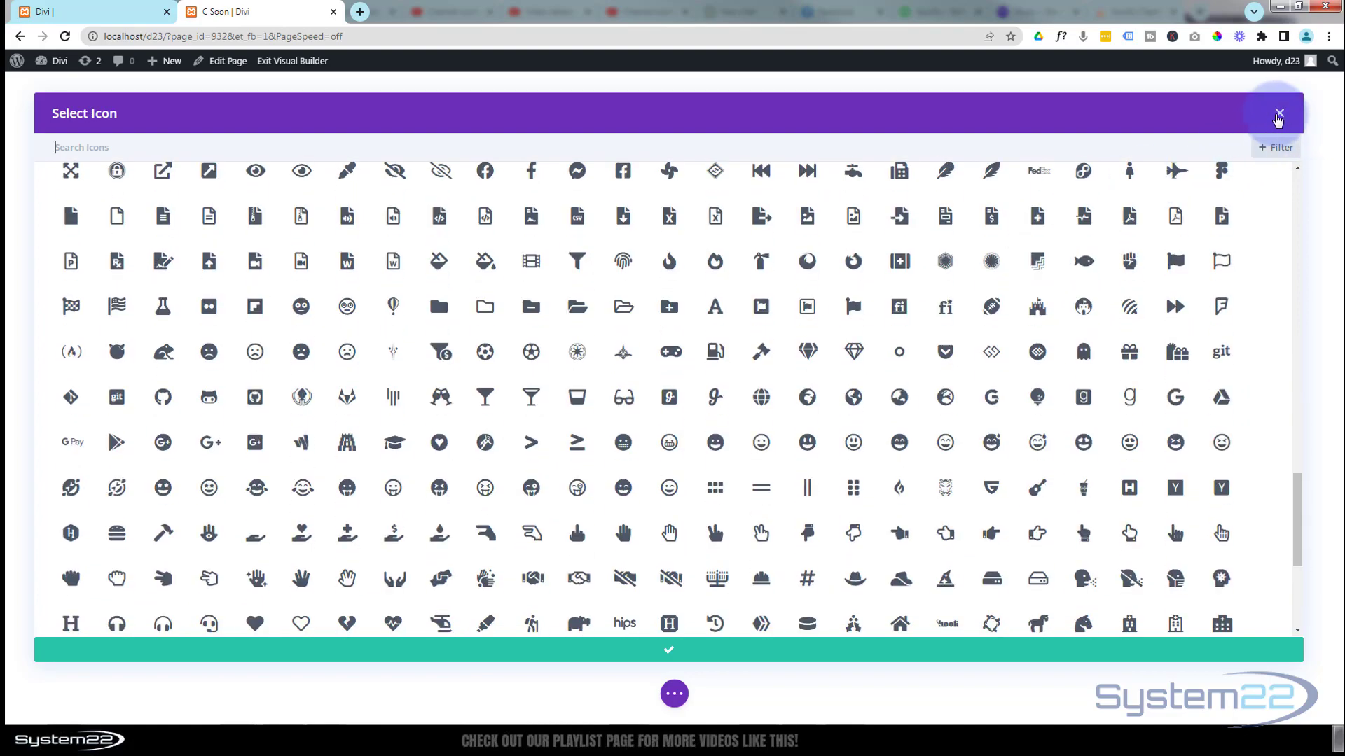
{"action": "left_click", "coordinate": [1279, 113]}
Choose the outlined clock as the blurb's icon and set the blurb's content width to 100%.
{"action": "left_click", "coordinate": [1049, 364]}
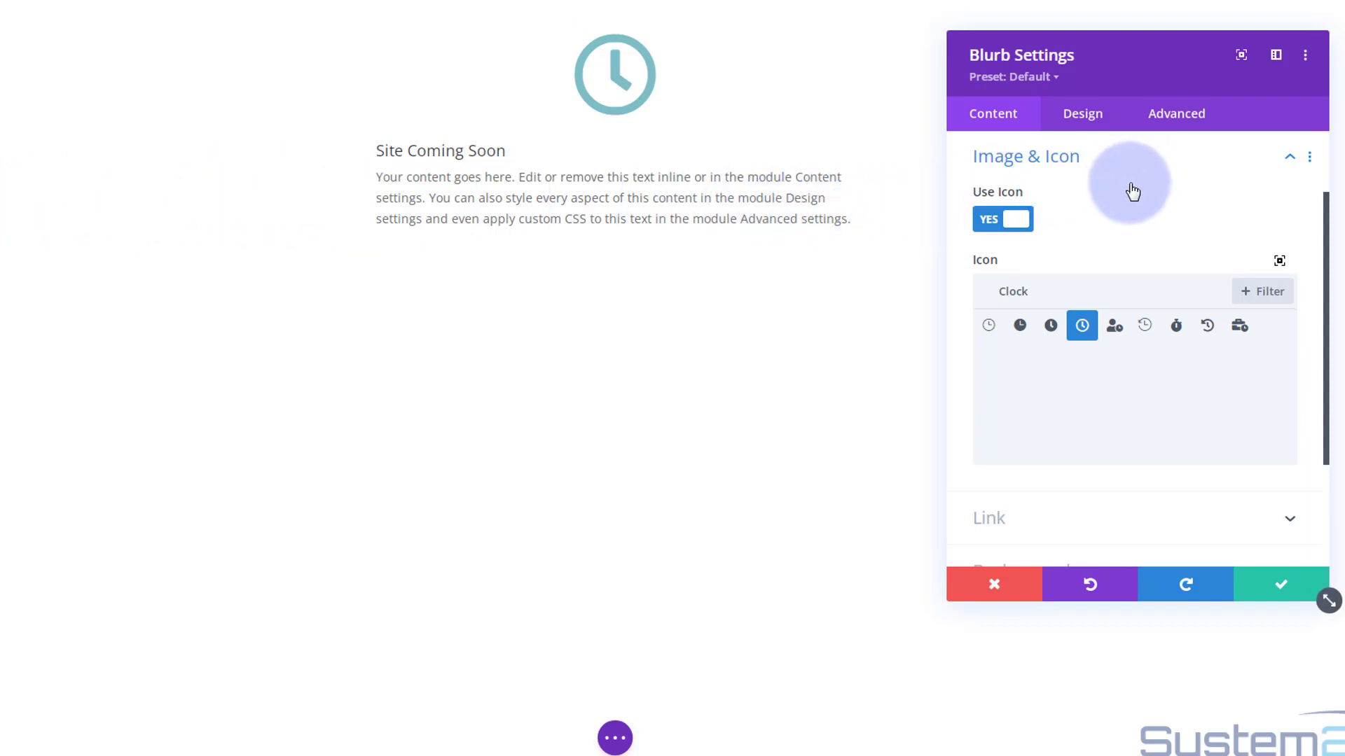
{"action": "left_click", "coordinate": [1084, 116]}
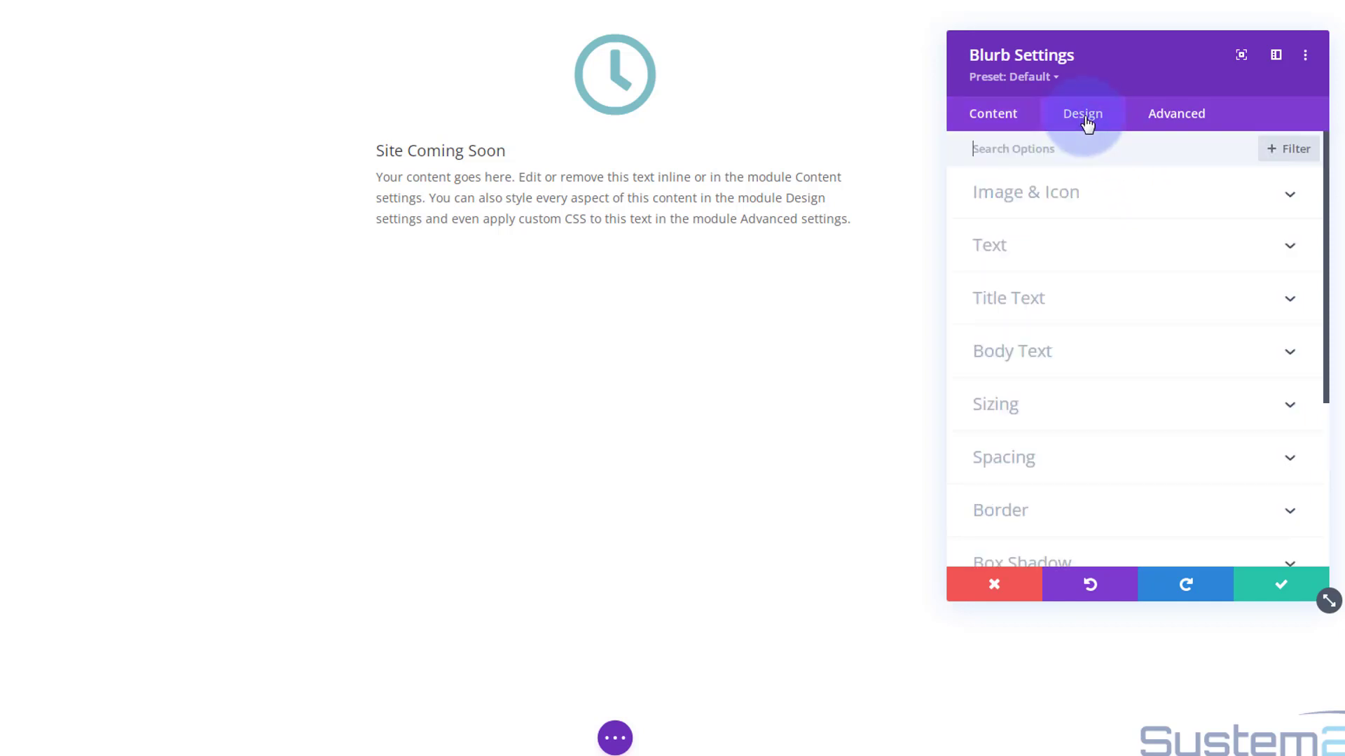
{"action": "left_click", "coordinate": [1105, 415]}
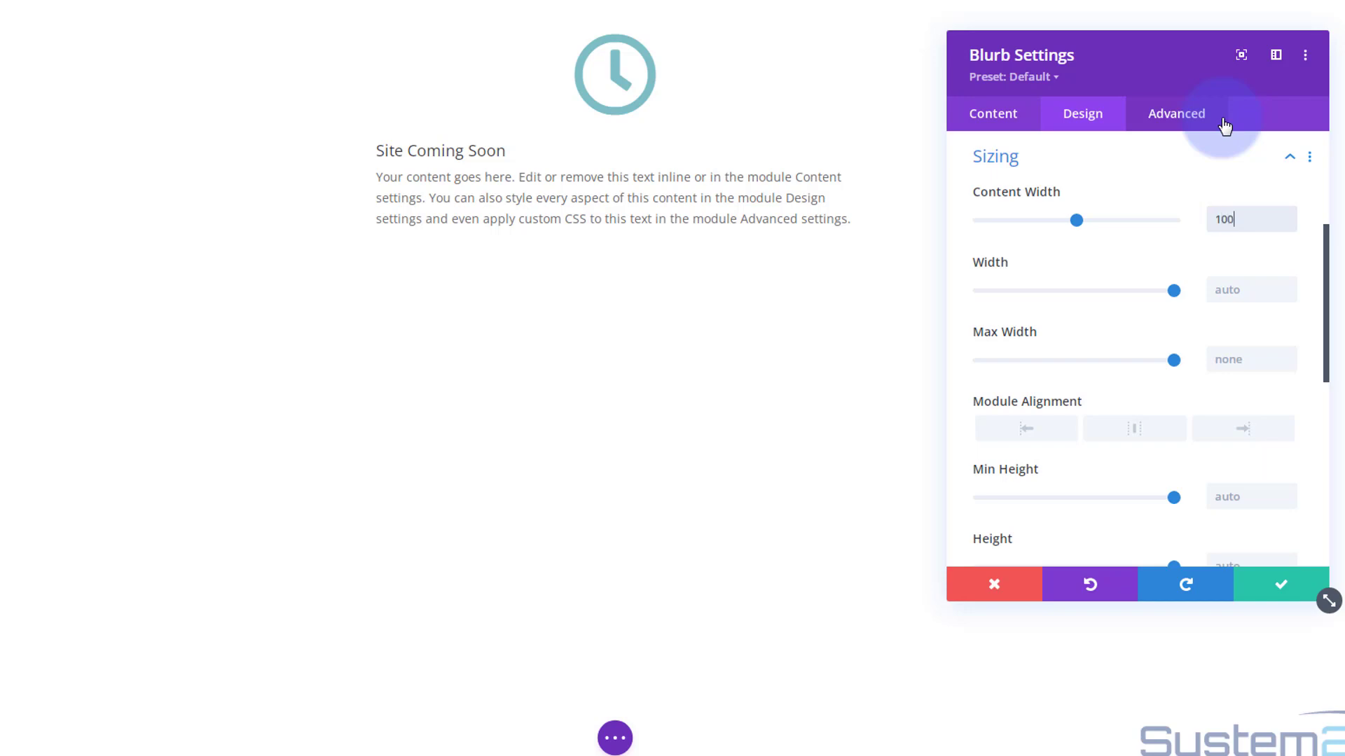
{"action": "type", "text": "%"}
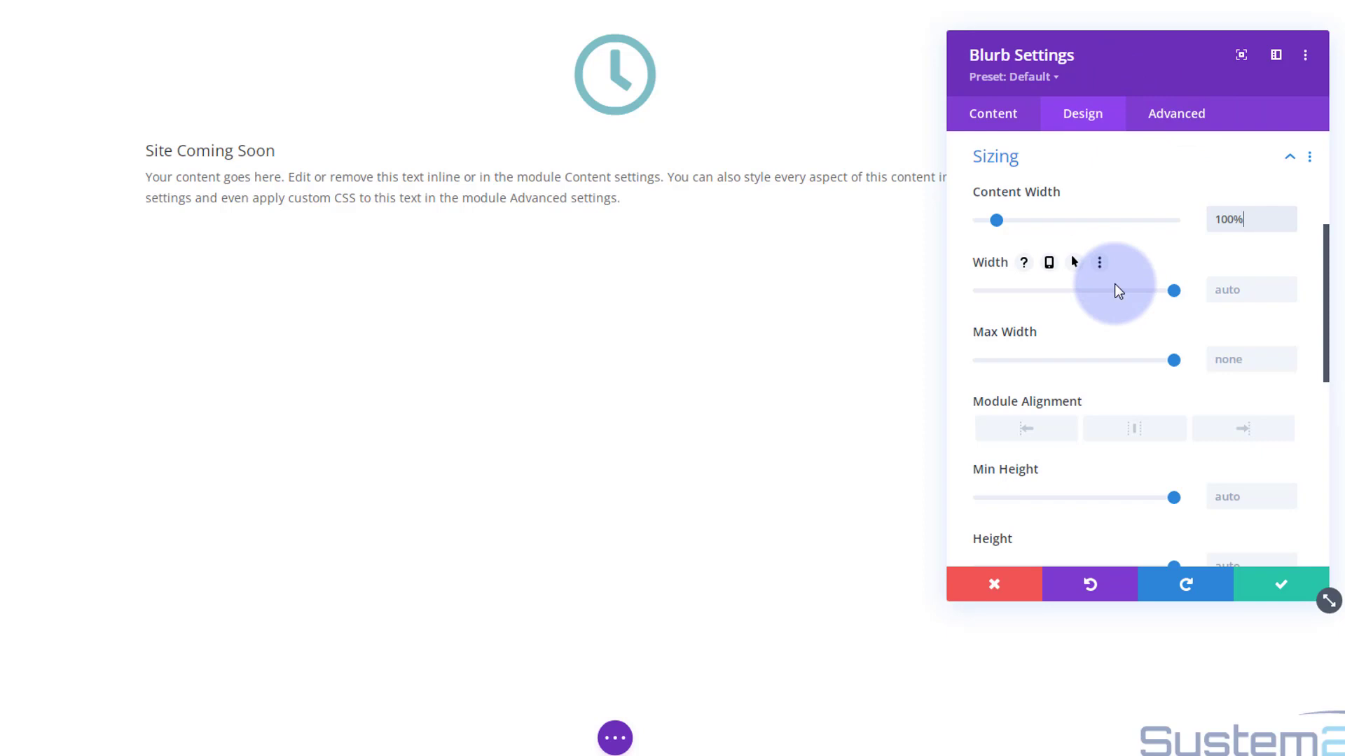
Center the alignment of the blurb's text.
{"action": "scroll", "coordinate": [1115, 287], "scroll_direction": "down", "scroll_amount": 4}
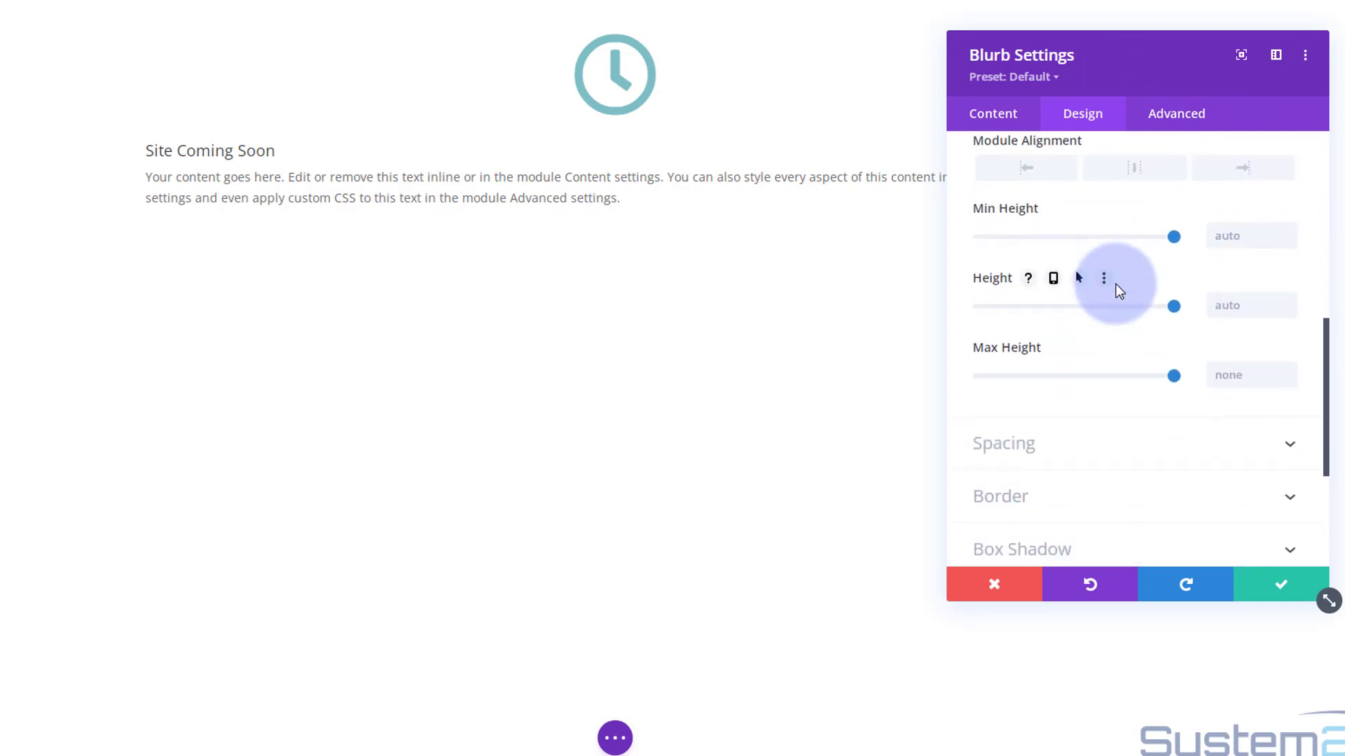
{"action": "scroll", "coordinate": [1116, 284], "scroll_direction": "up", "scroll_amount": 8}
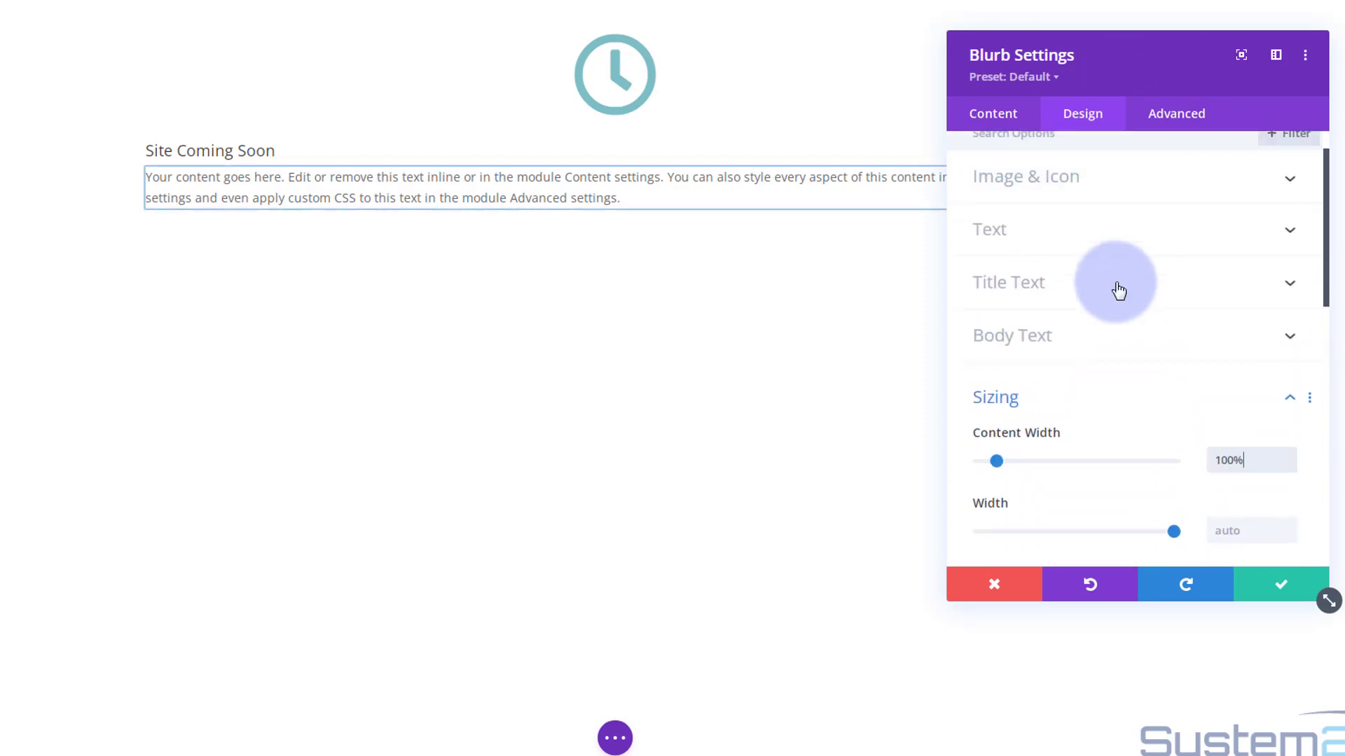
{"action": "left_click", "coordinate": [1037, 253]}
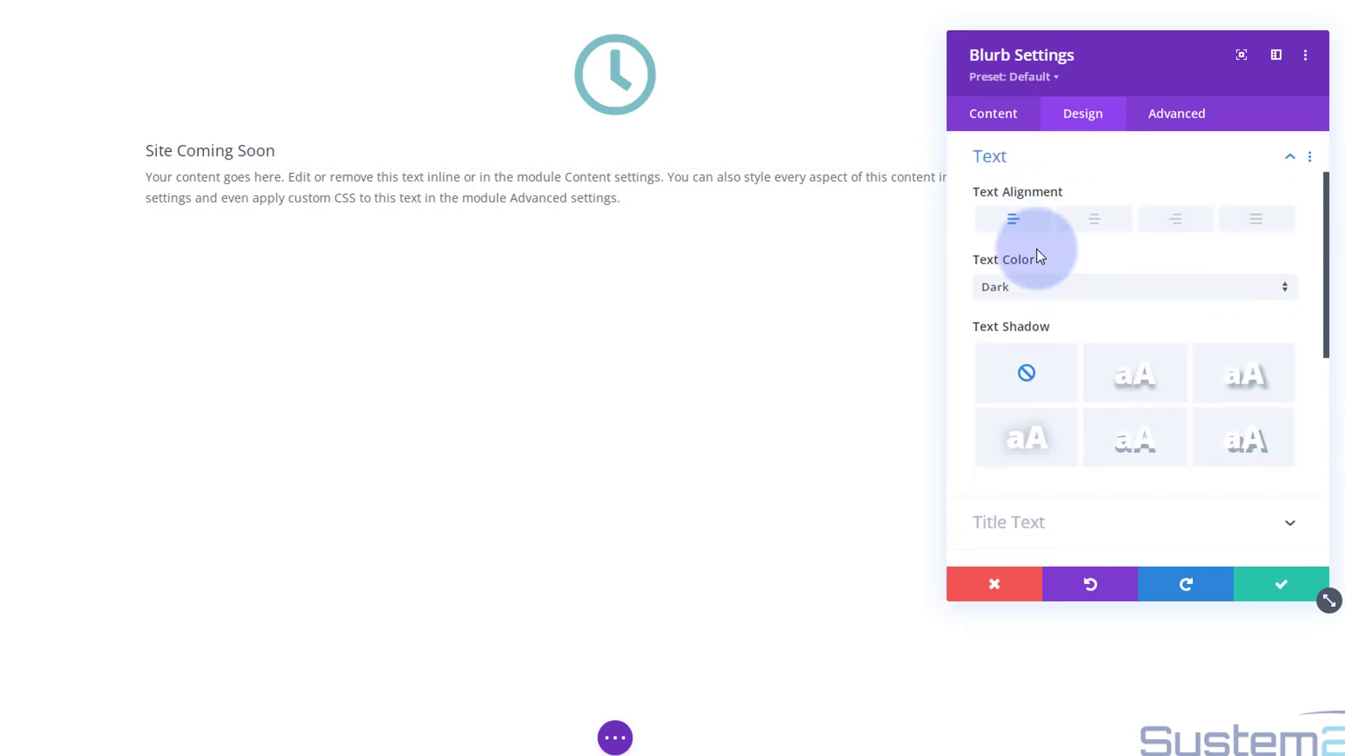
{"action": "left_click", "coordinate": [1096, 223]}
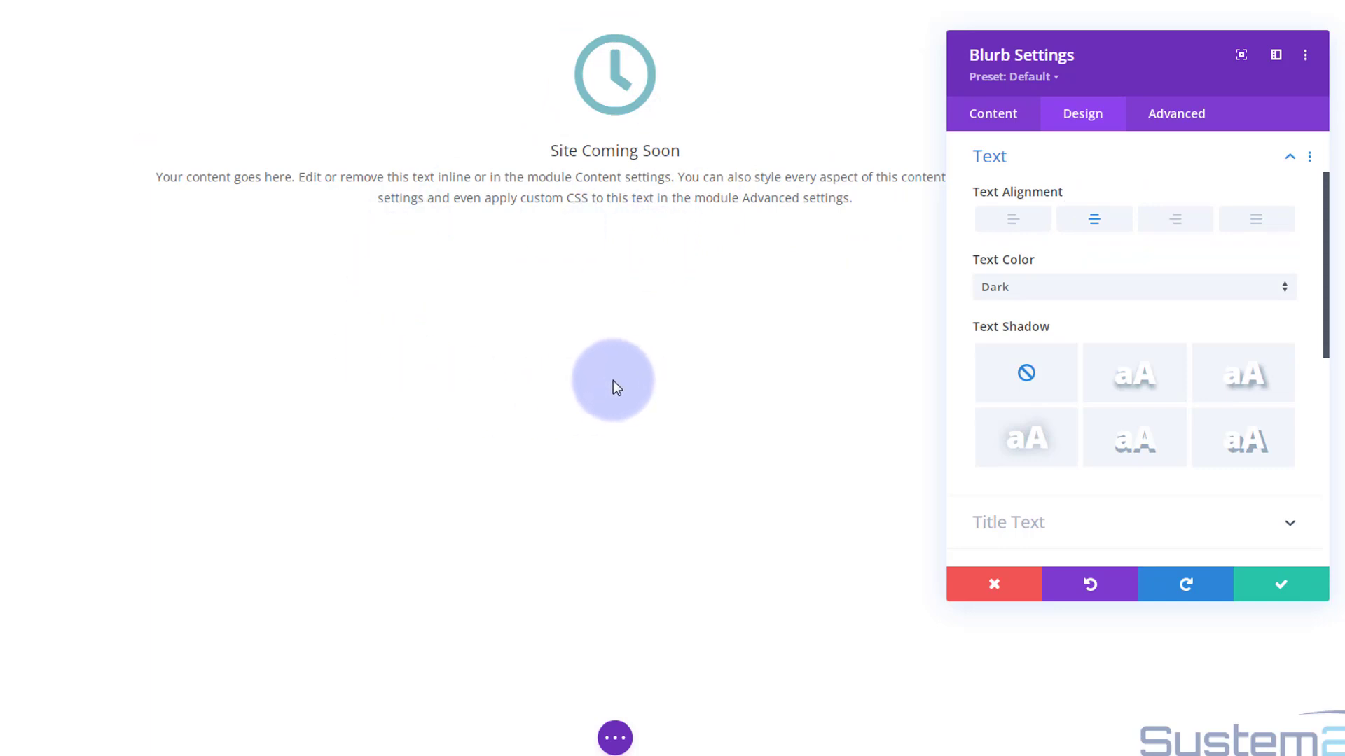
Save the blurb settings and add a Countdown Timer module directly below the blurb.
{"action": "left_click", "coordinate": [1282, 586]}
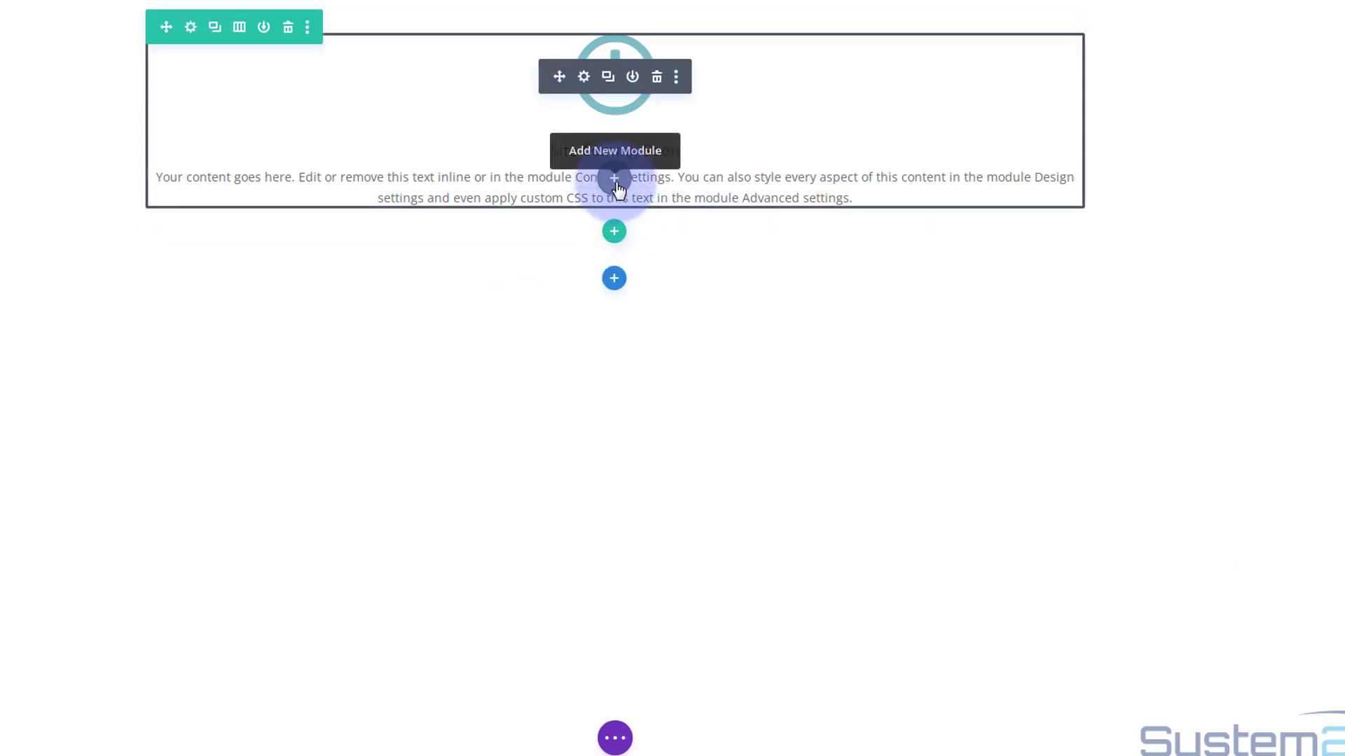
{"action": "left_click", "coordinate": [614, 179]}
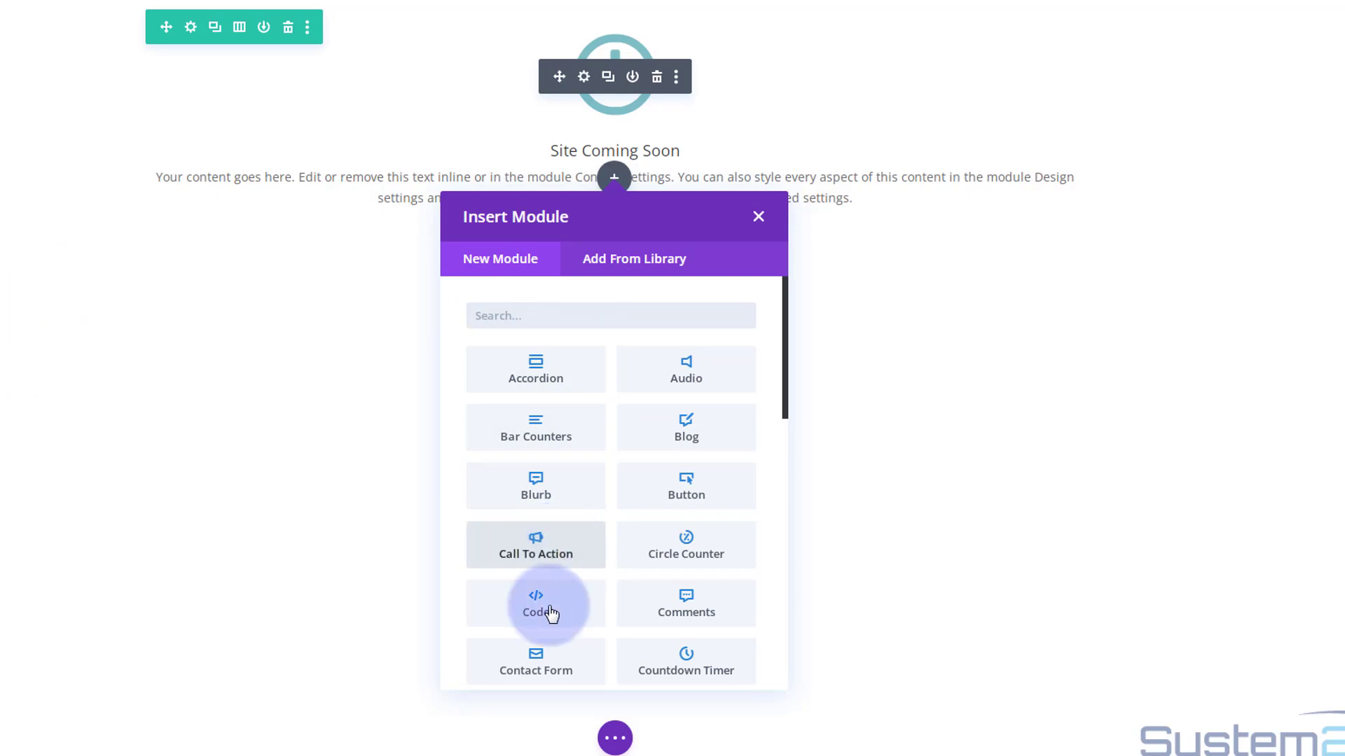
{"action": "left_click", "coordinate": [683, 671]}
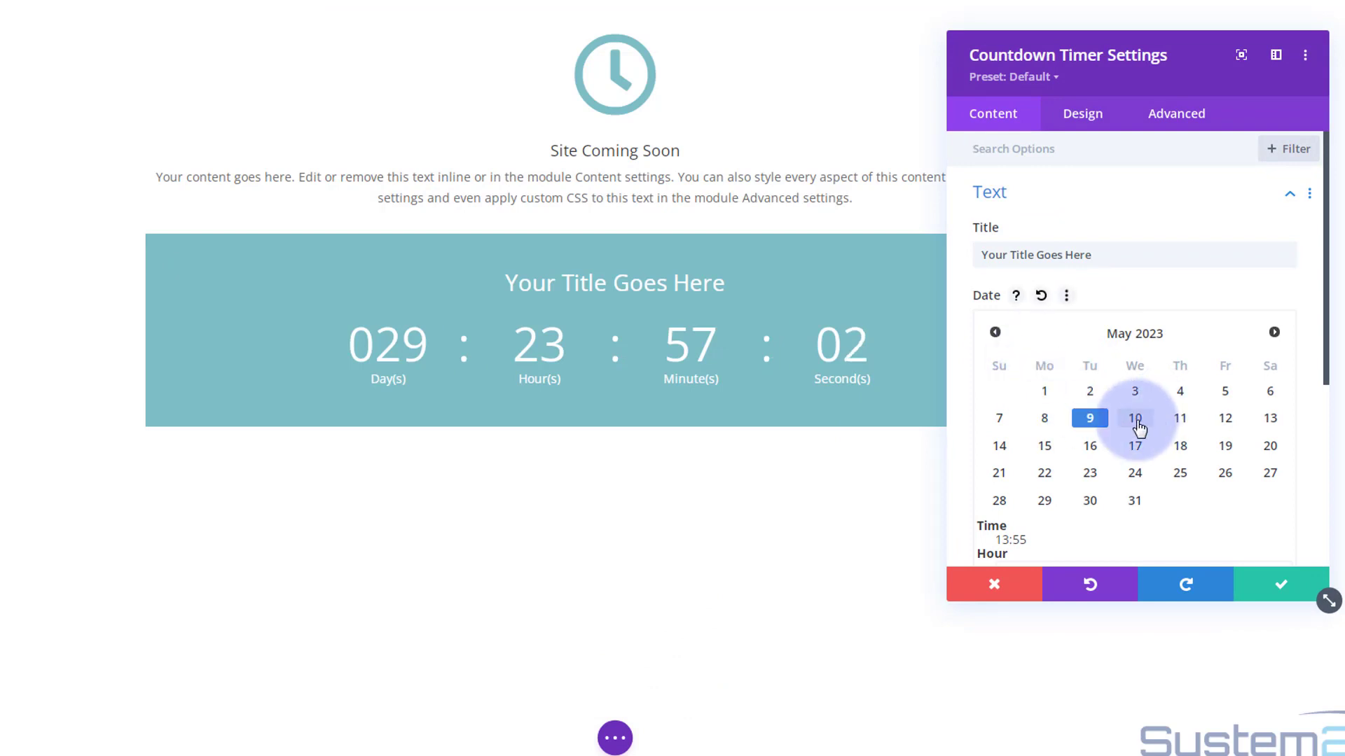
Clear the countdown timer's placeholder title so that the title is empty.
{"action": "scroll", "coordinate": [1141, 435], "scroll_direction": "down", "scroll_amount": 1}
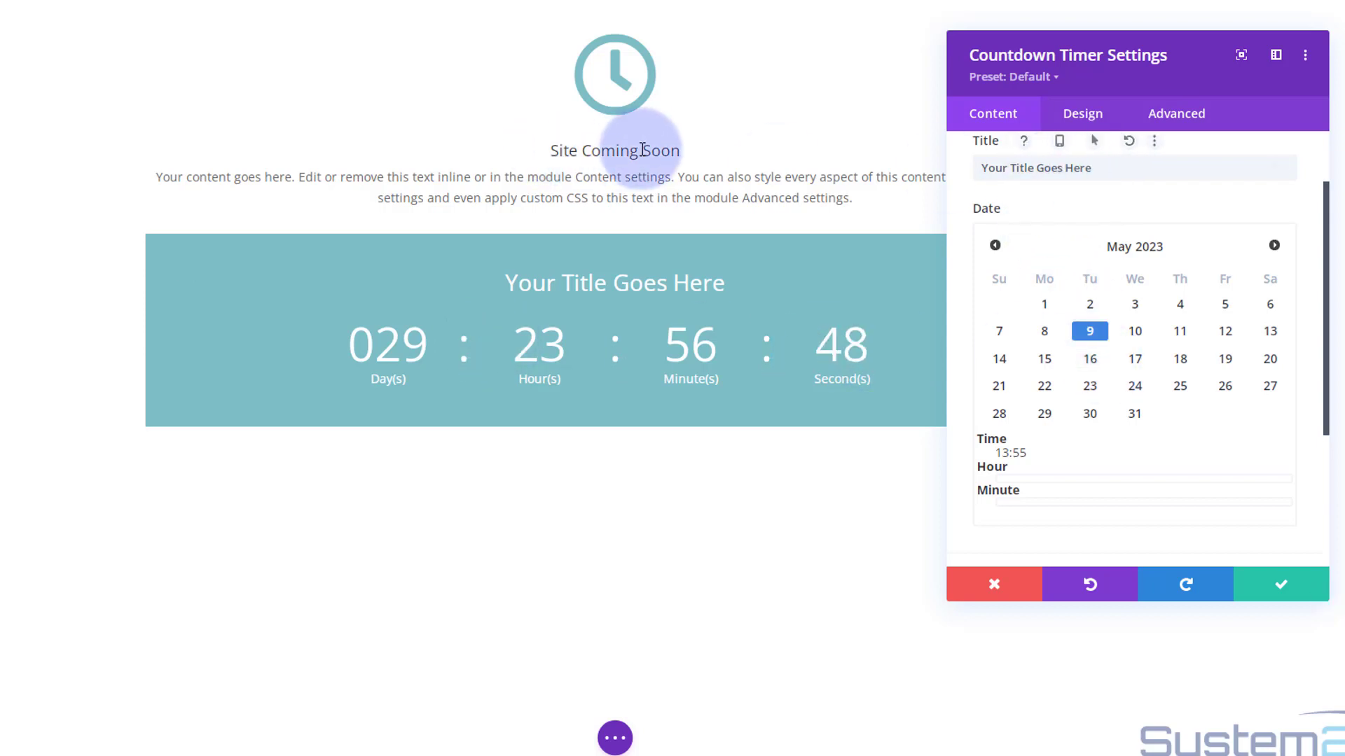
{"action": "left_click", "coordinate": [1037, 168]}
{"action": "left_click_drag", "start_coordinate": [1036, 167], "coordinate": [957, 168]}
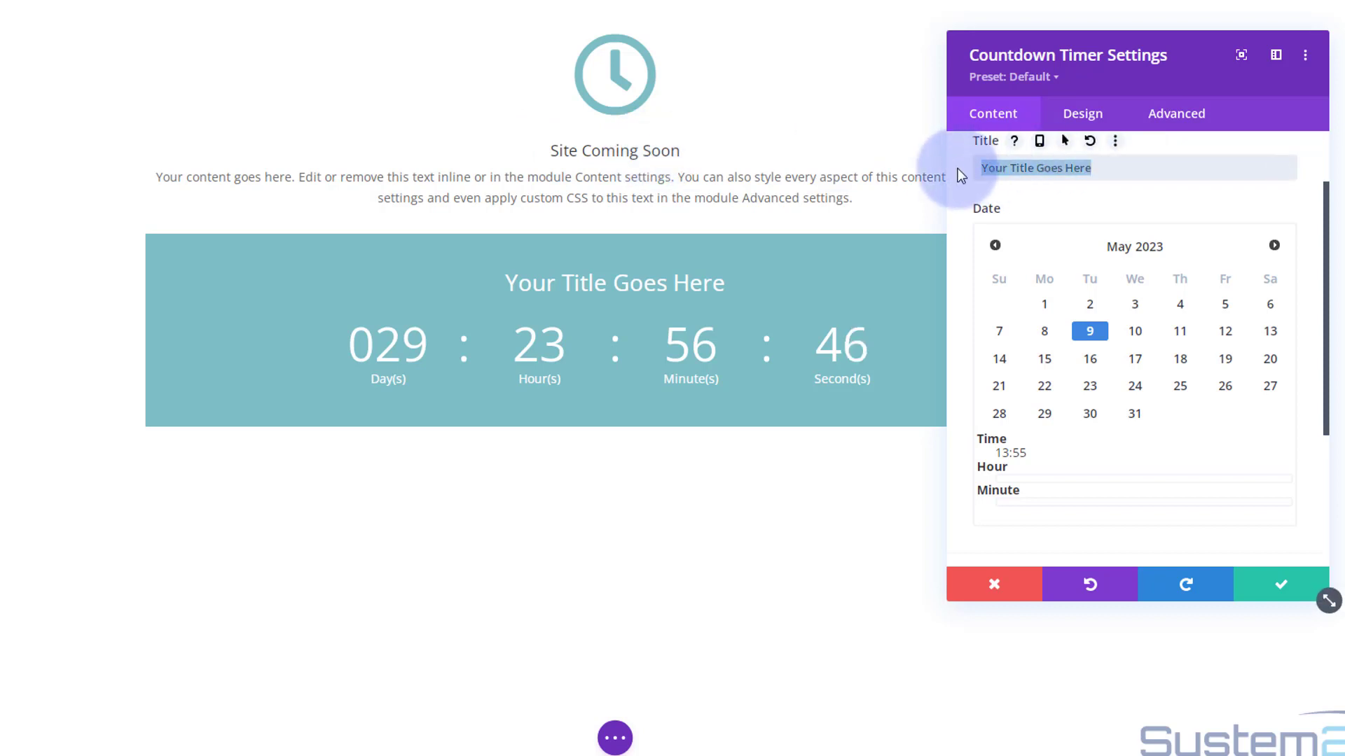
{"action": "key", "text": "BackSpace"}
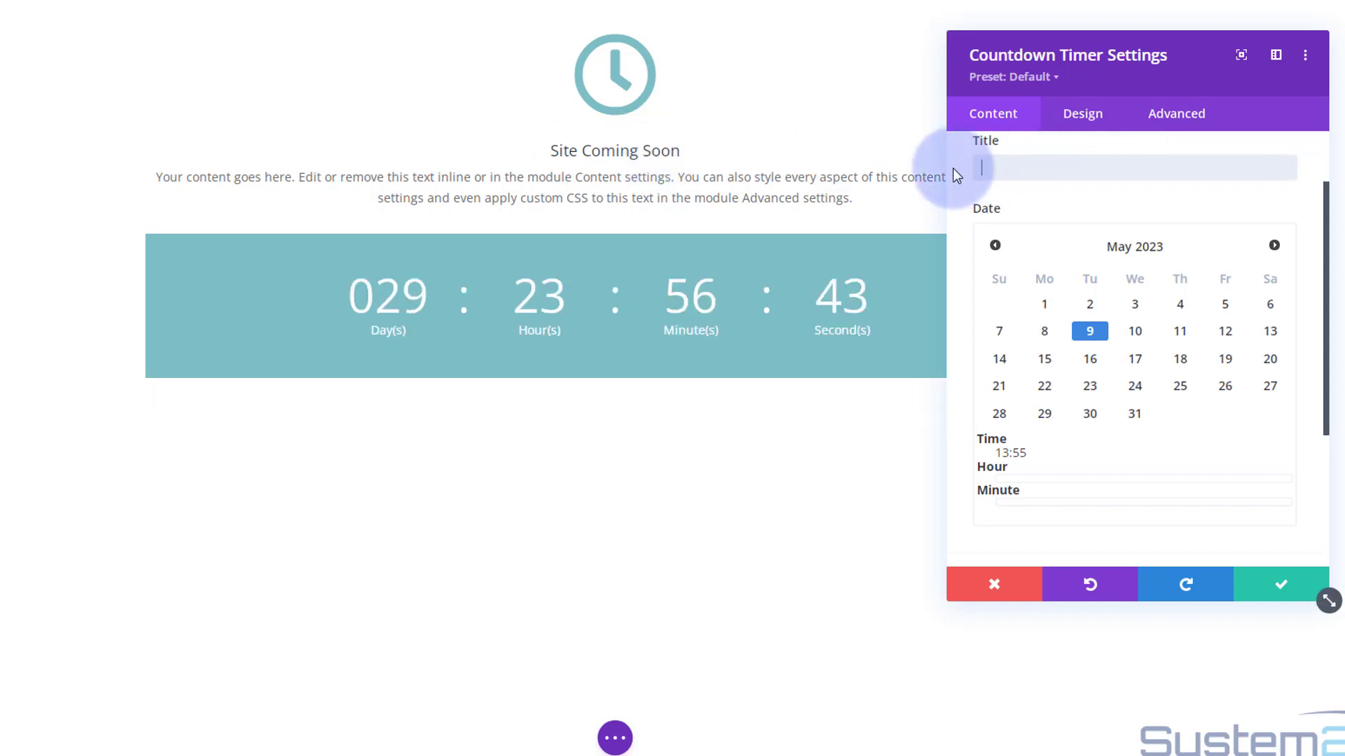
Set the countdown timer's background color to the saved black swatch.
{"action": "scroll", "coordinate": [1024, 306], "scroll_direction": "down", "scroll_amount": 3}
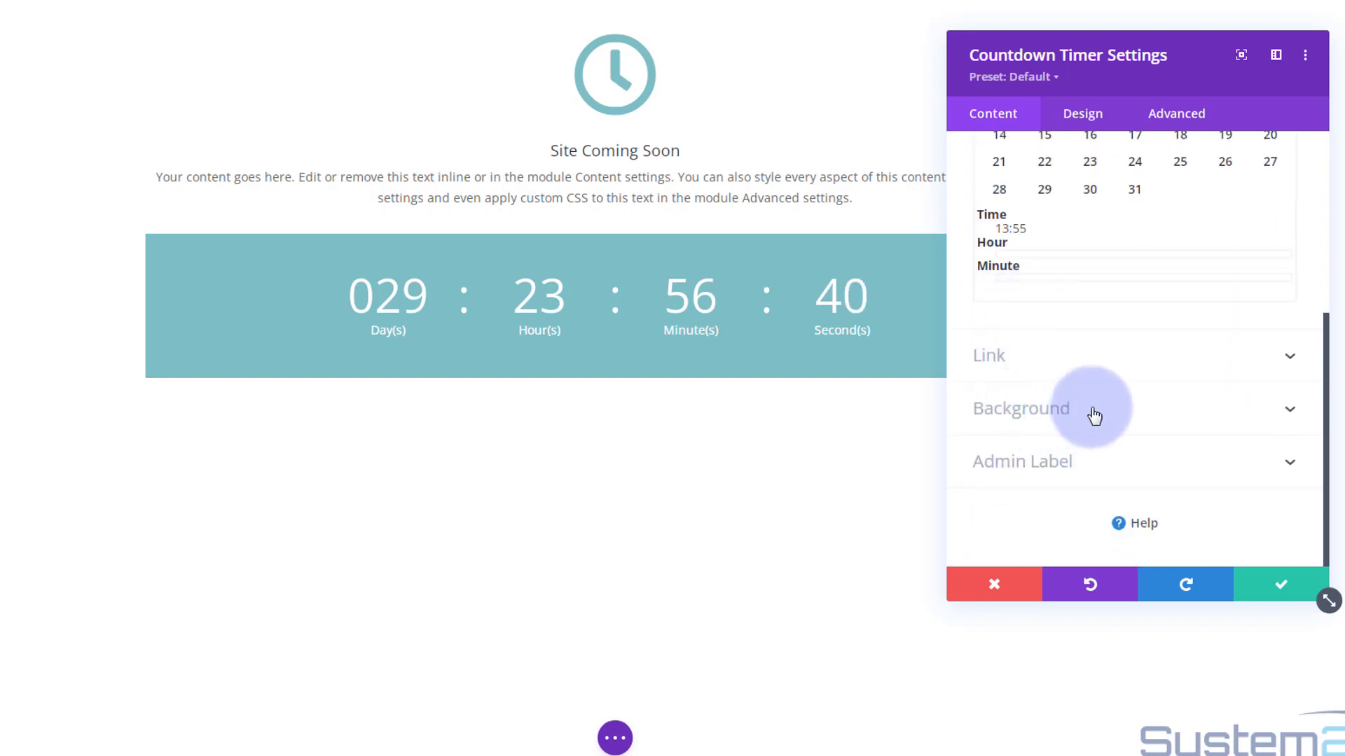
{"action": "left_click", "coordinate": [1094, 416]}
{"action": "left_click", "coordinate": [1006, 120]}
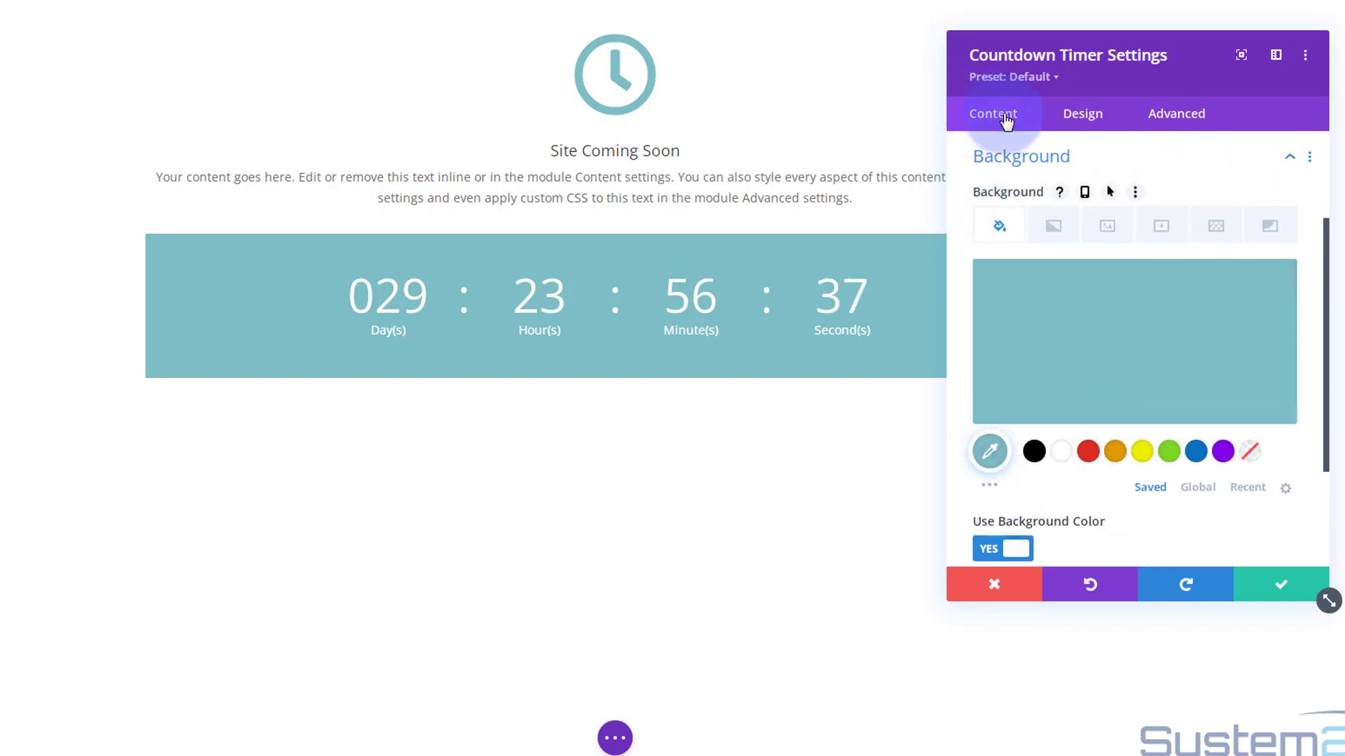
{"action": "left_click", "coordinate": [1036, 454]}
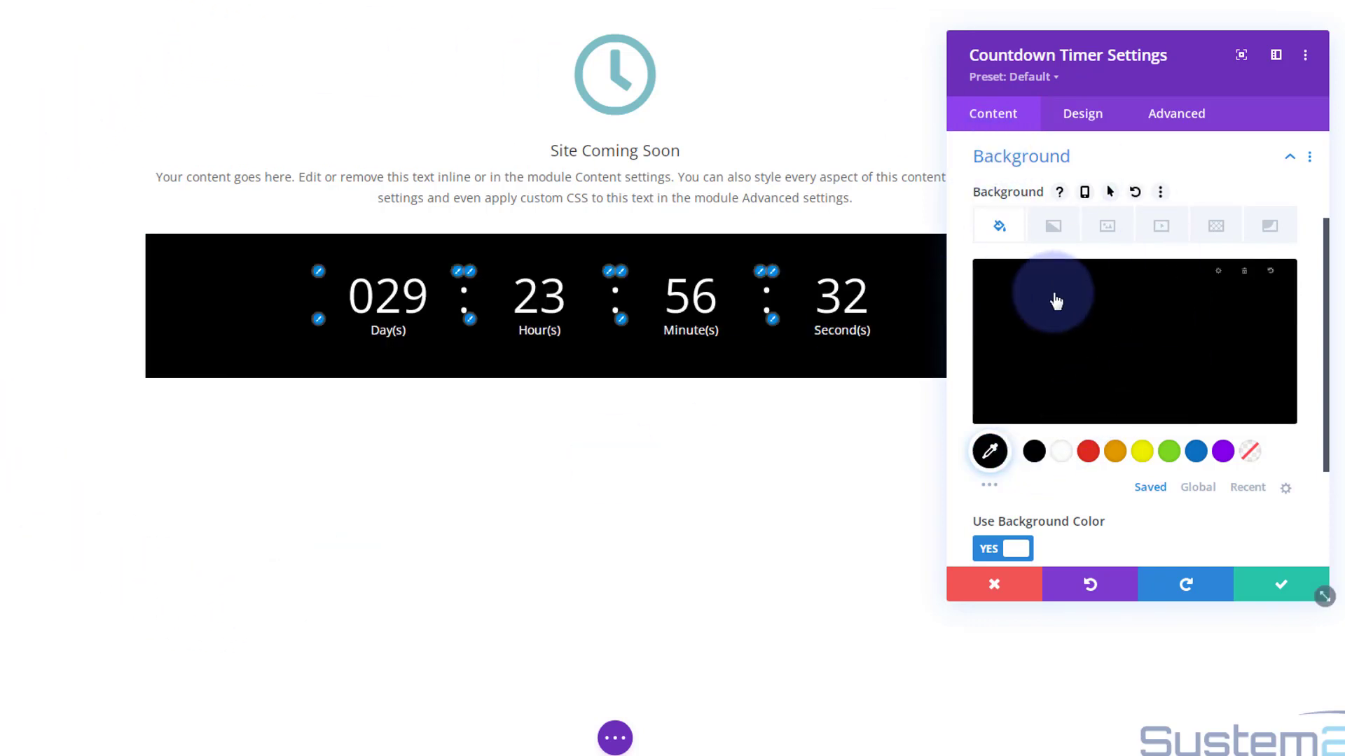
Lower the opacity of the timer's black background to 0.72 and save the countdown timer settings.
{"action": "left_click", "coordinate": [1081, 329]}
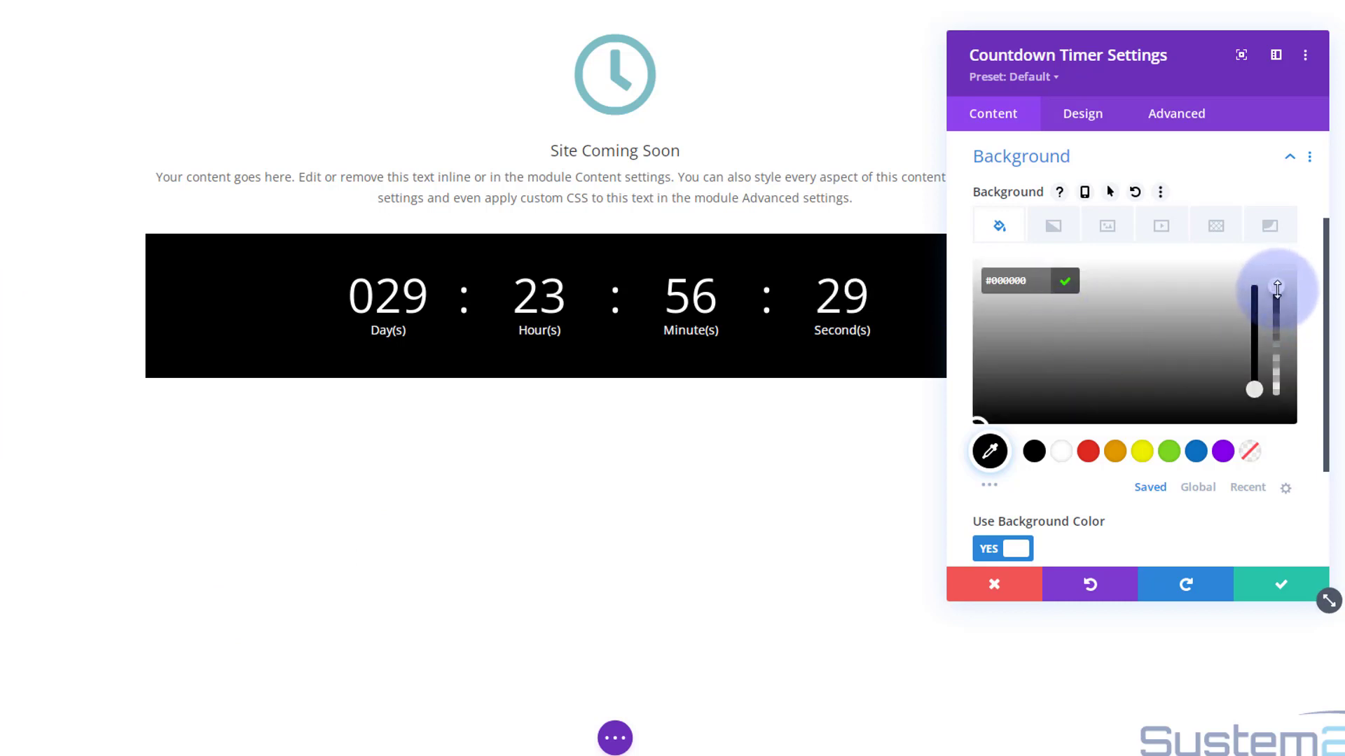
{"action": "left_click_drag", "start_coordinate": [1279, 299], "coordinate": [1251, 344]}
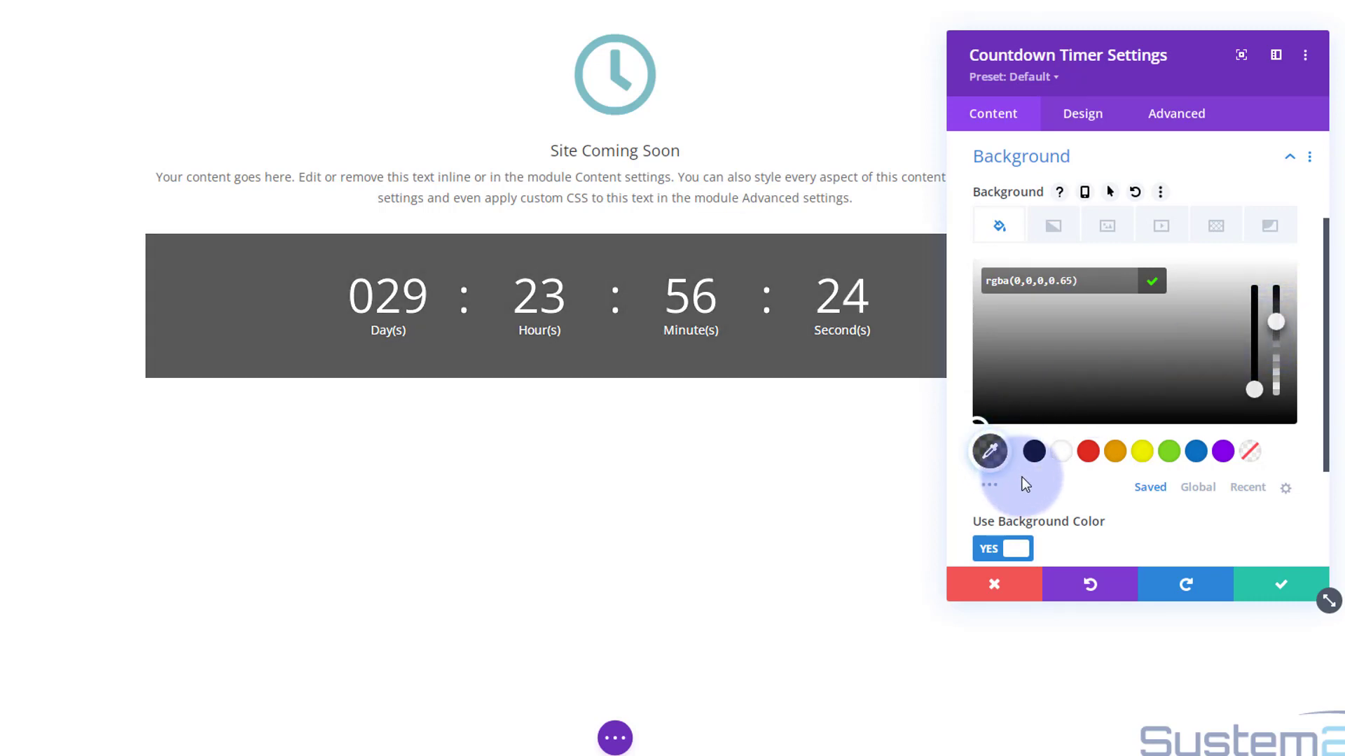
{"action": "left_click", "coordinate": [1034, 451]}
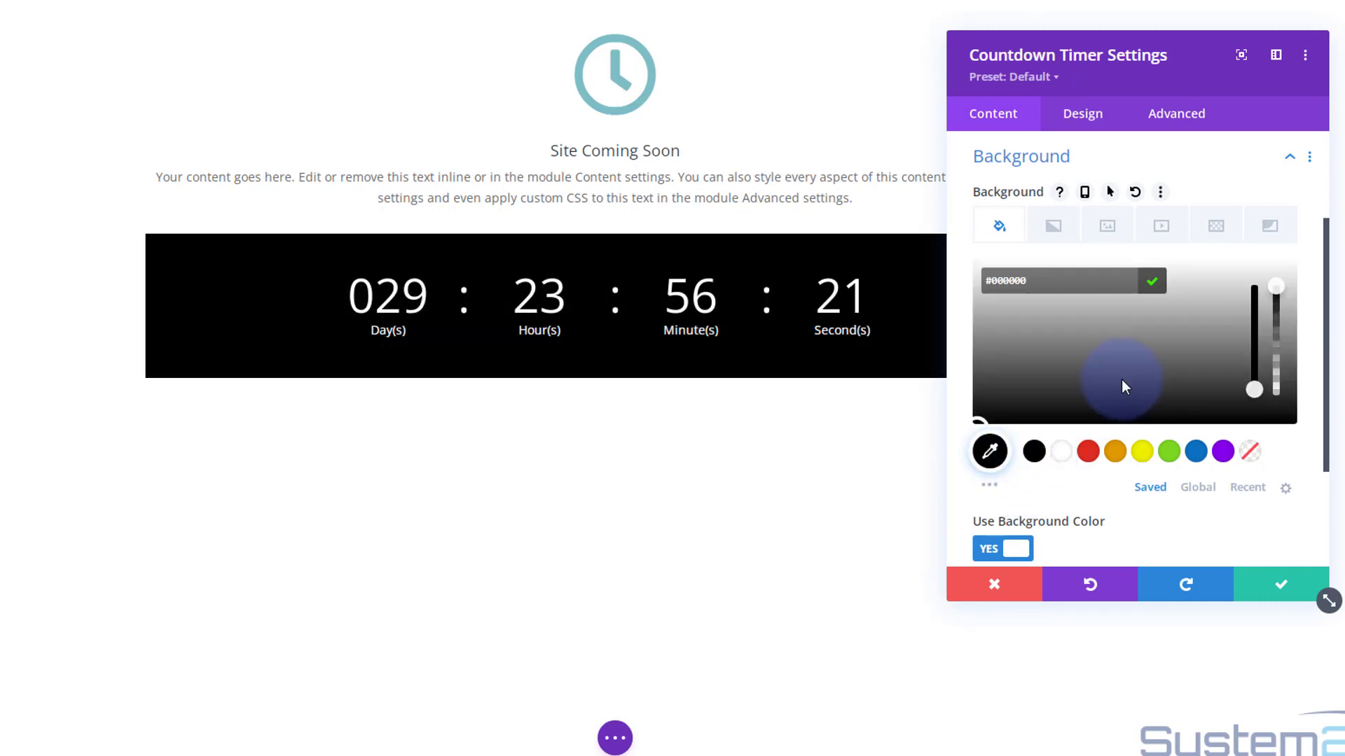
{"action": "left_click", "coordinate": [1276, 289]}
{"action": "left_click_drag", "start_coordinate": [1277, 308], "coordinate": [1275, 324]}
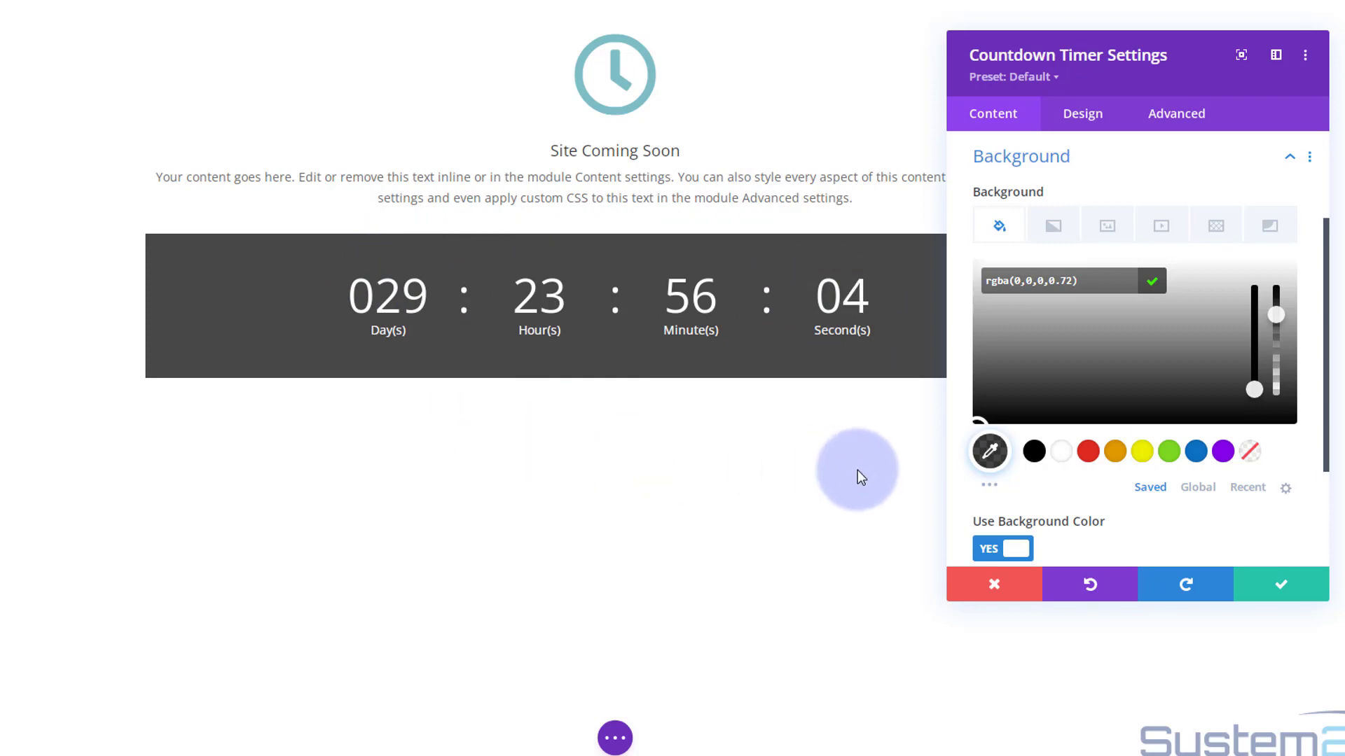
{"action": "left_click", "coordinate": [1282, 591]}
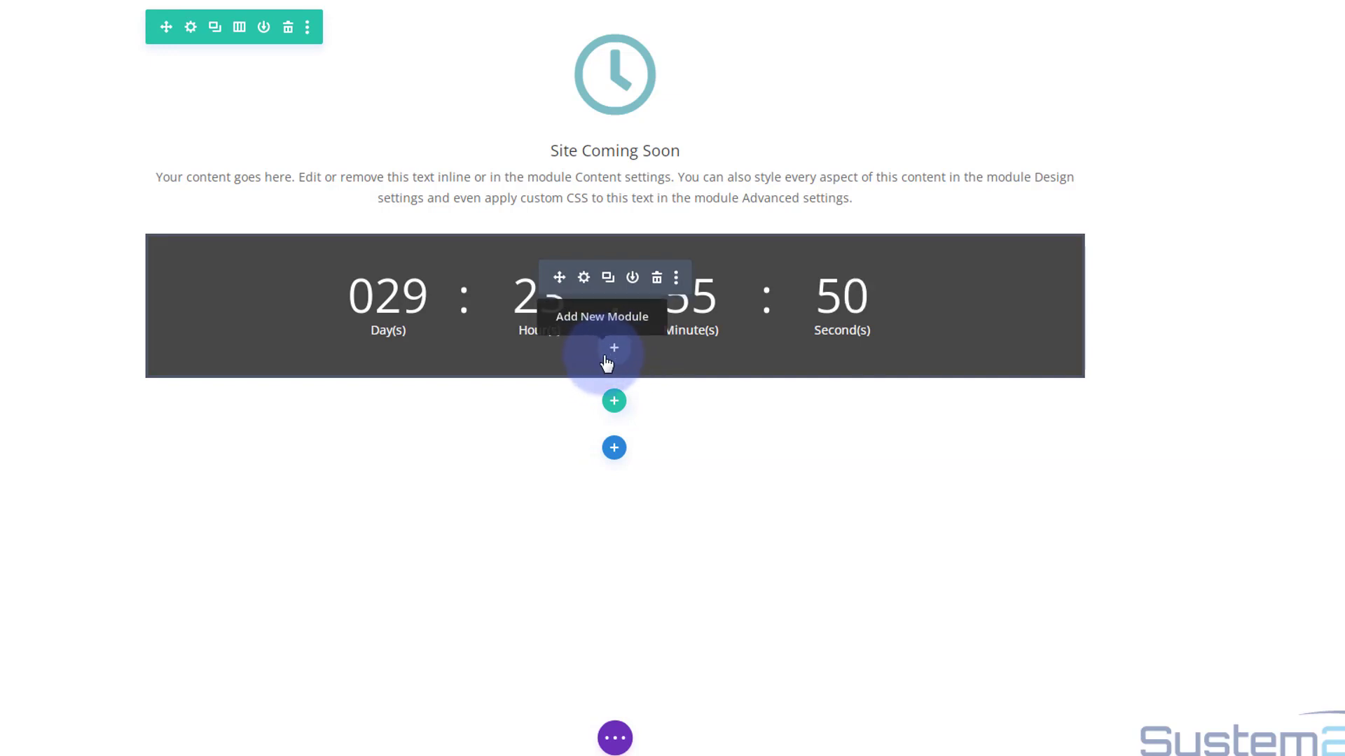
Add a Contact Form module below the countdown timer and delete its Message field.
{"action": "left_click", "coordinate": [616, 350]}
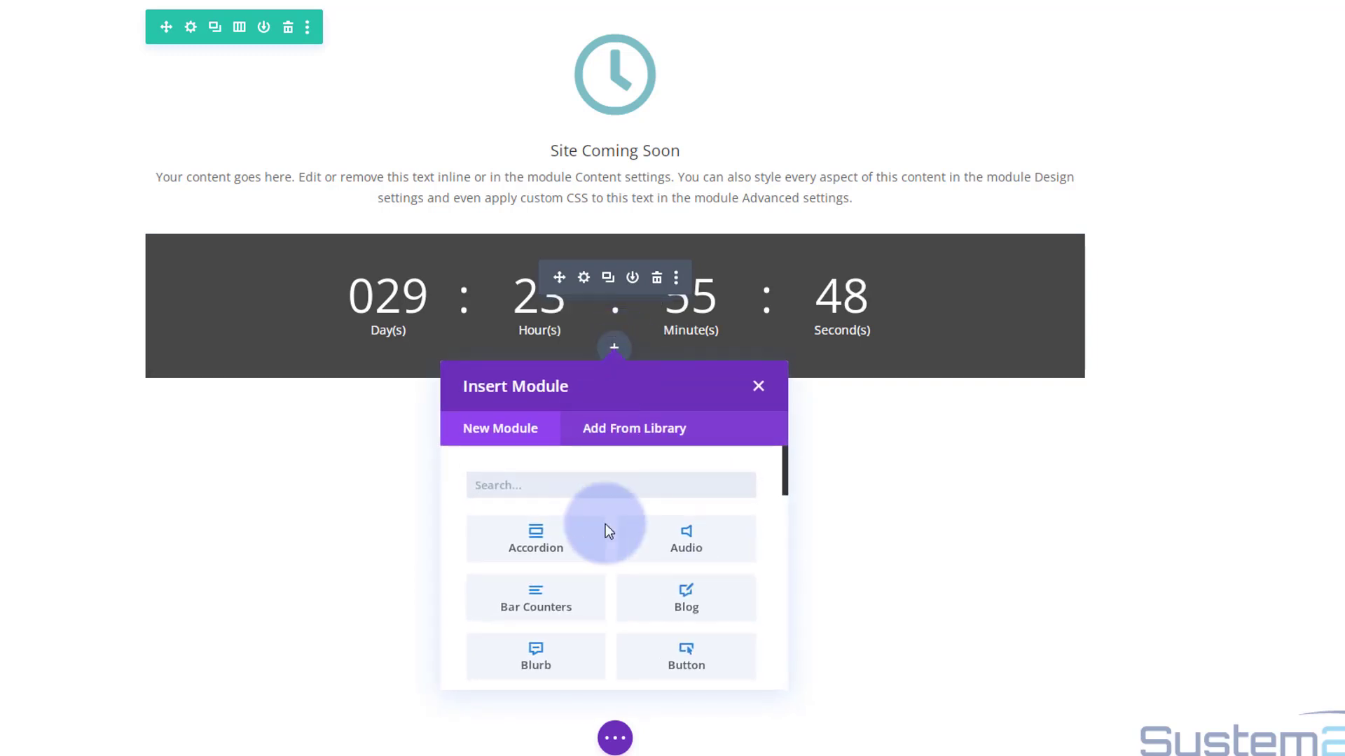
{"action": "scroll", "coordinate": [639, 495], "scroll_direction": "down", "scroll_amount": 4}
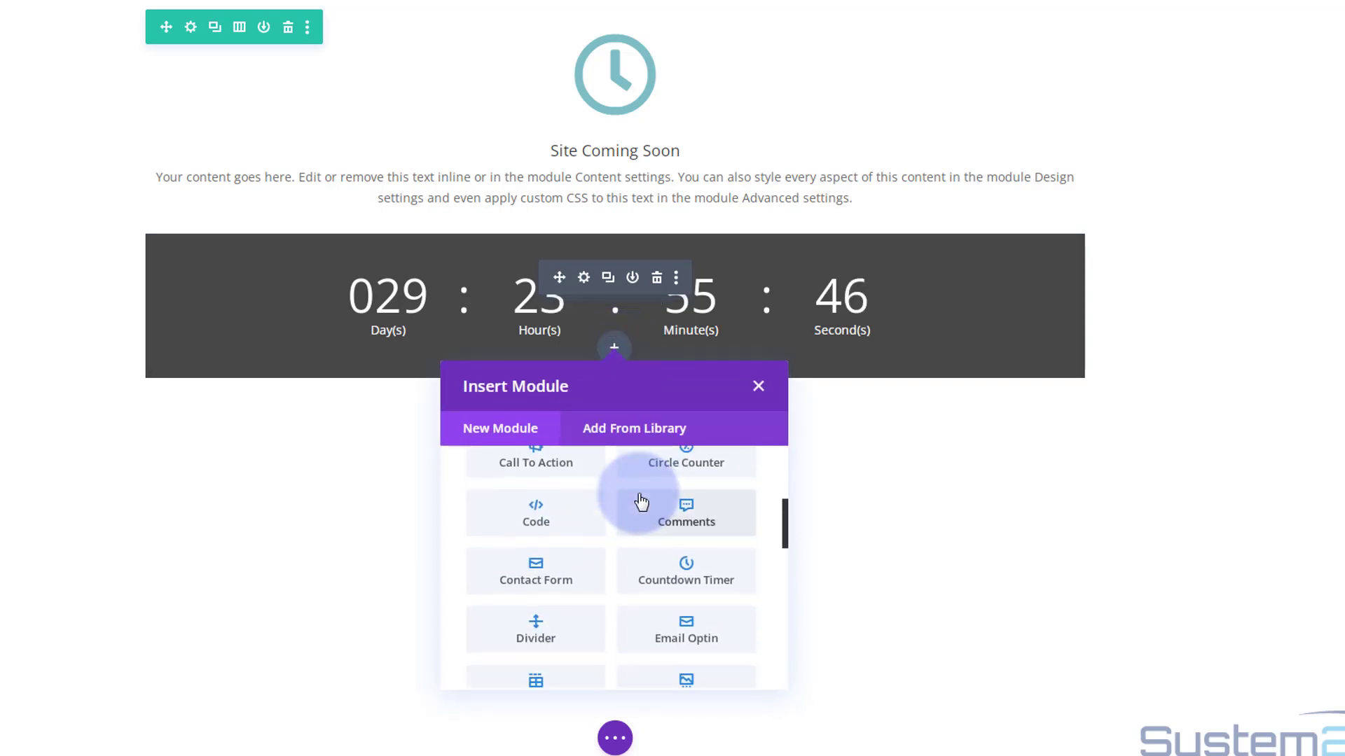
{"action": "left_click", "coordinate": [566, 573]}
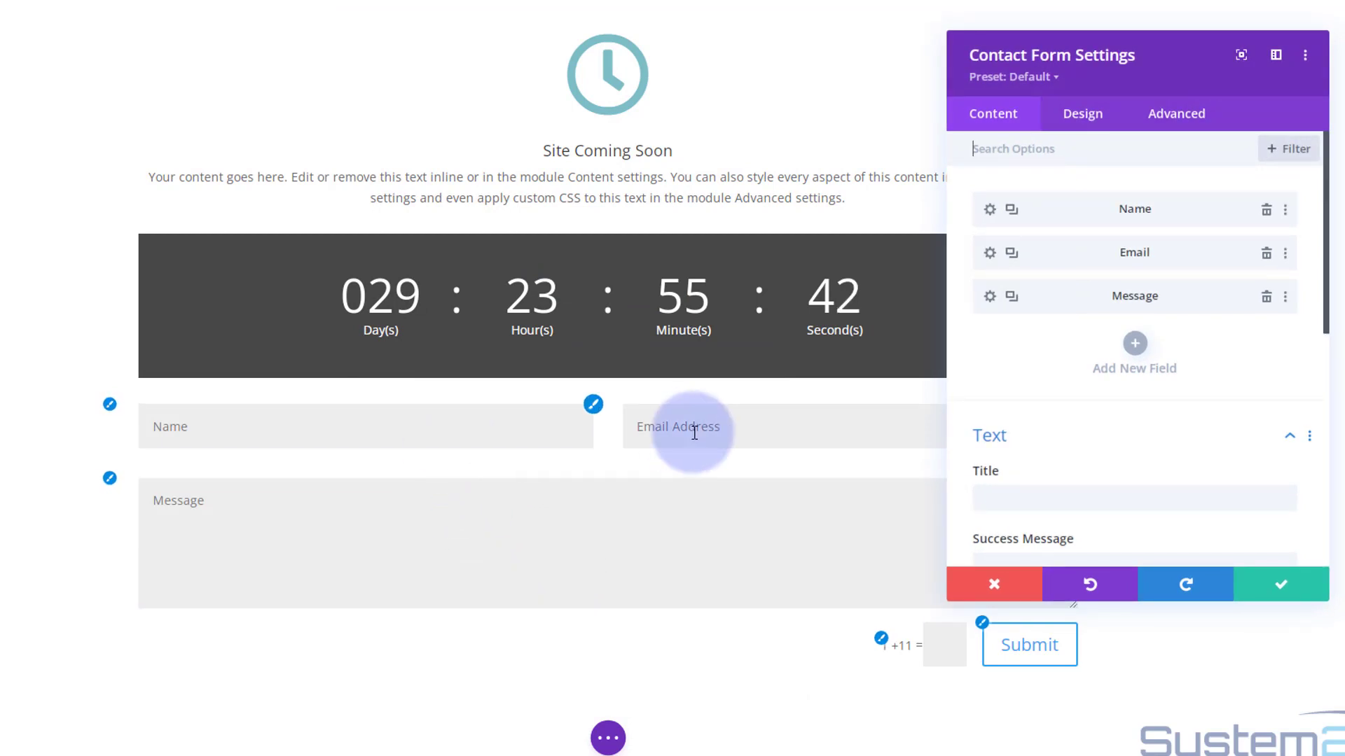
{"action": "left_click", "coordinate": [1266, 300]}
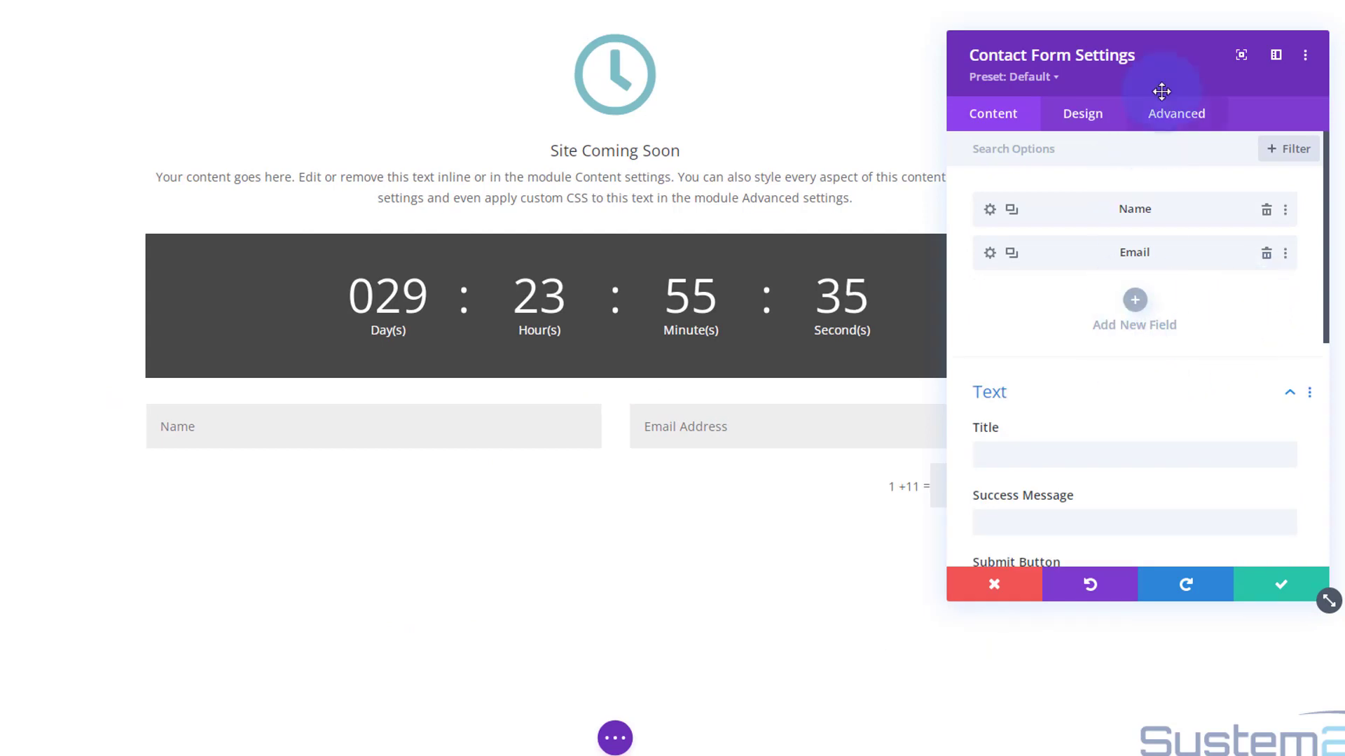
Make the contact form's Name field full width in its layout settings and save the field.
{"action": "left_click_drag", "start_coordinate": [1159, 80], "coordinate": [710, 163]}
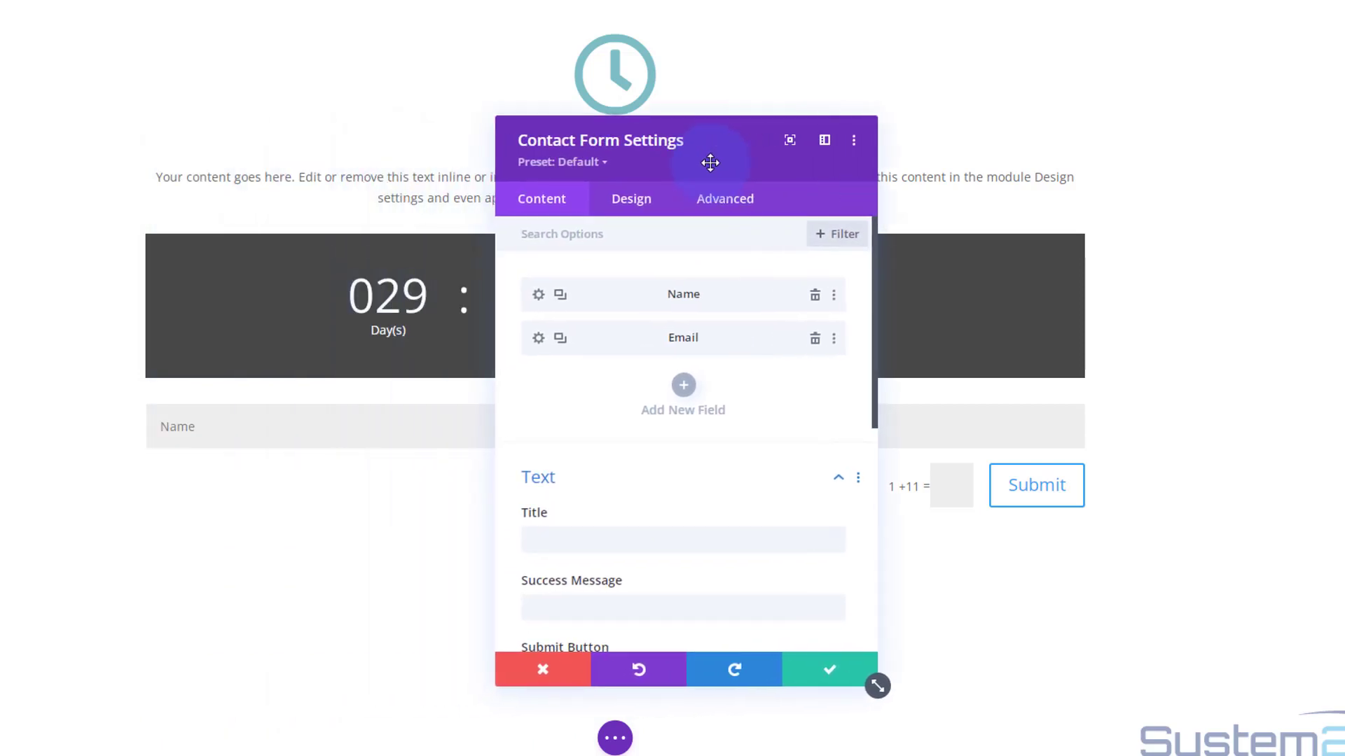
{"action": "left_click", "coordinate": [538, 295]}
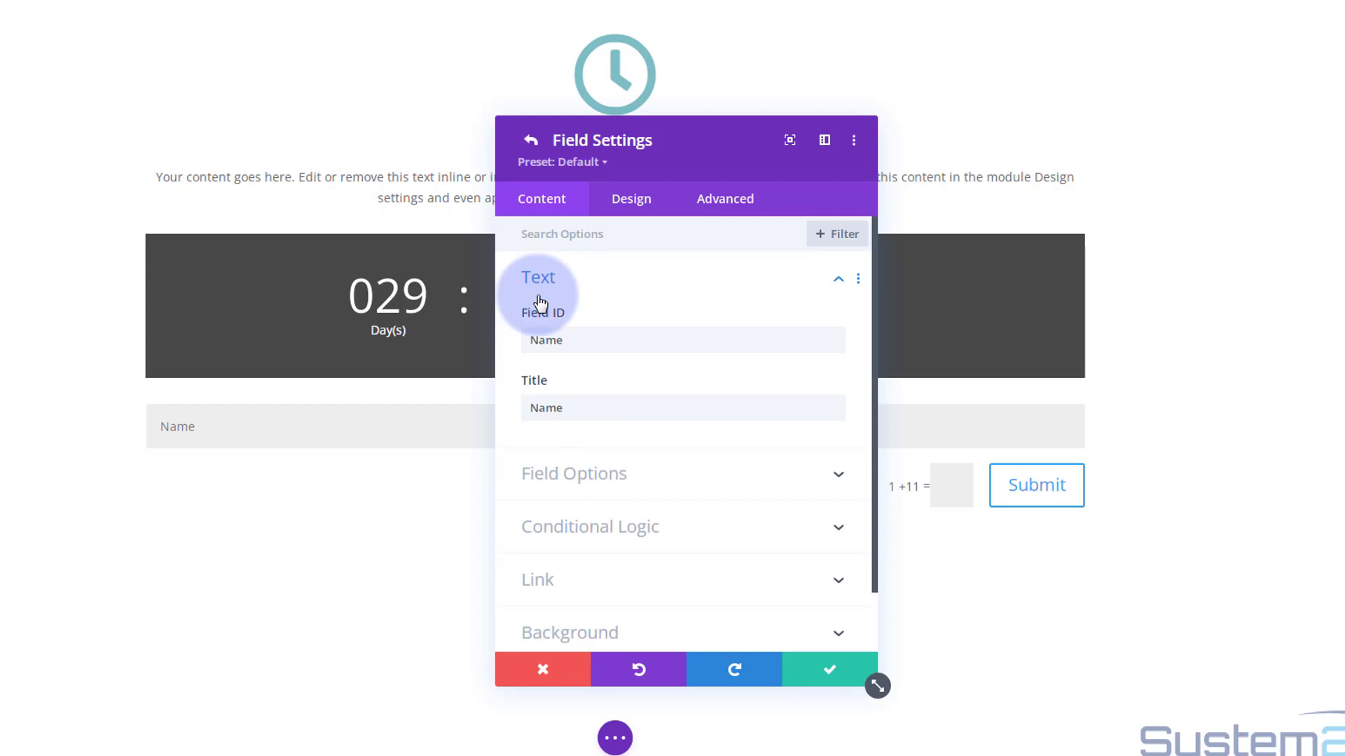
{"action": "left_click", "coordinate": [631, 201]}
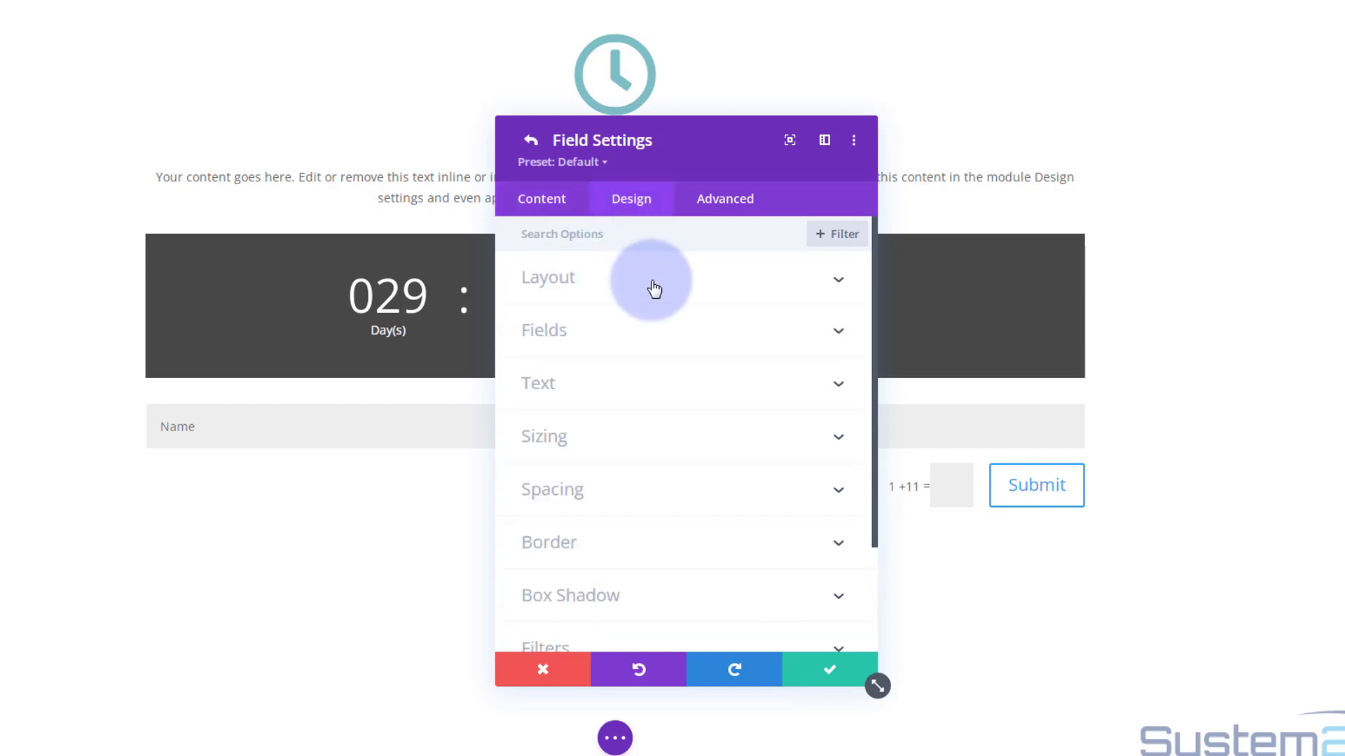
{"action": "left_click", "coordinate": [654, 289]}
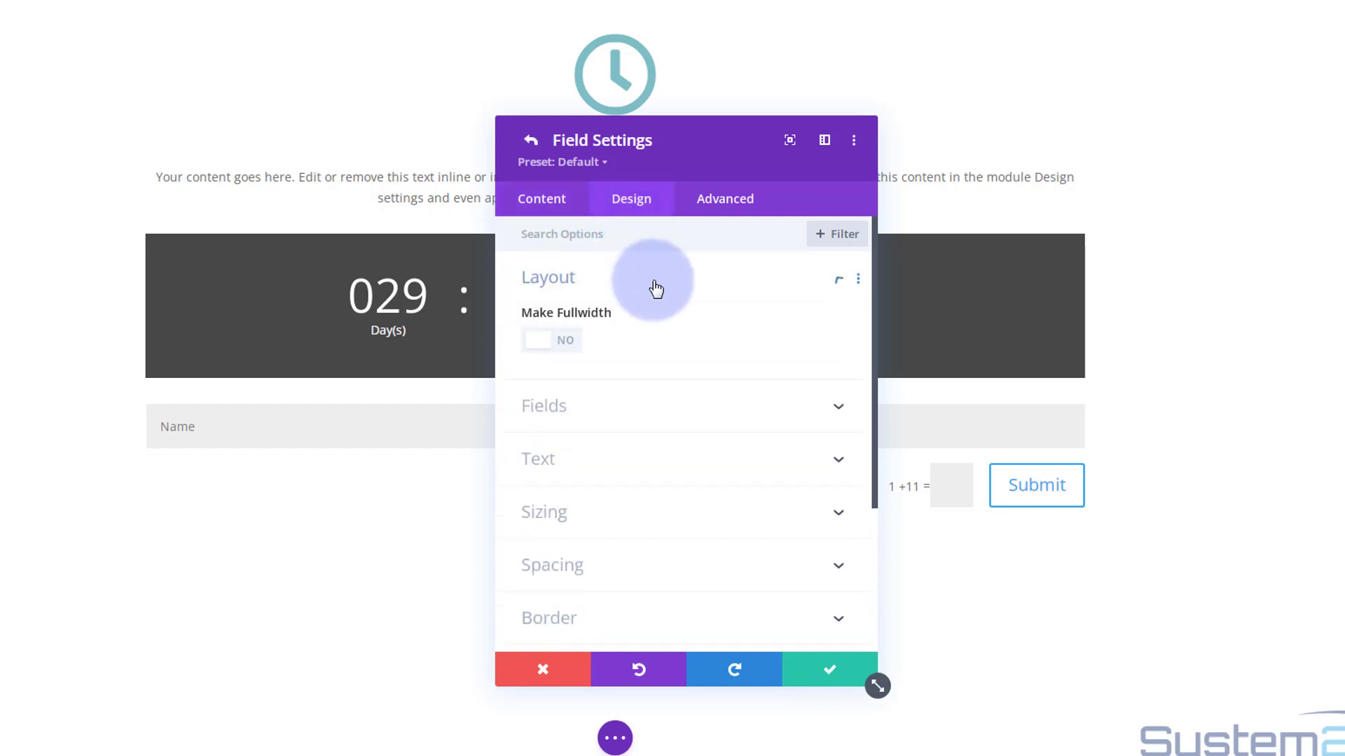
{"action": "left_click", "coordinate": [571, 341]}
{"action": "left_click", "coordinate": [829, 666]}
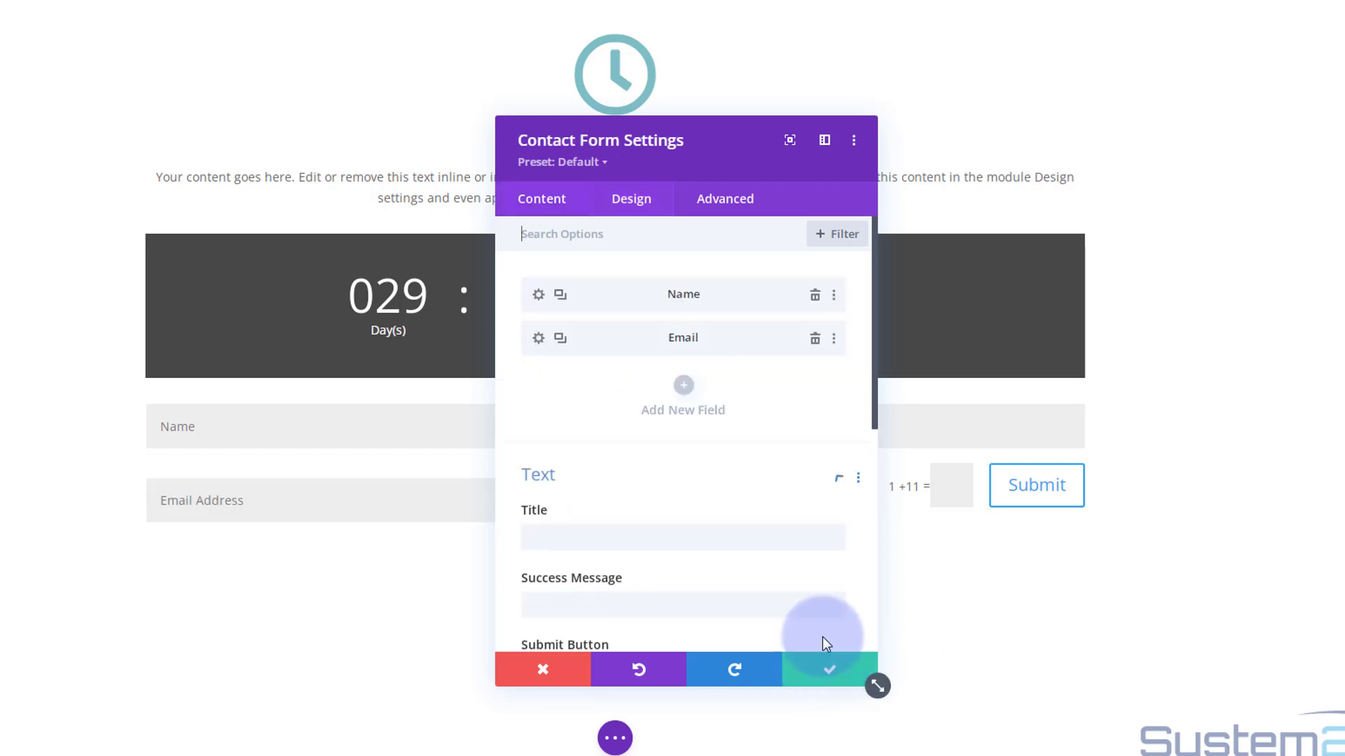
Make the contact form's Email field full width in its layout settings and save the field.
{"action": "left_click", "coordinate": [657, 181]}
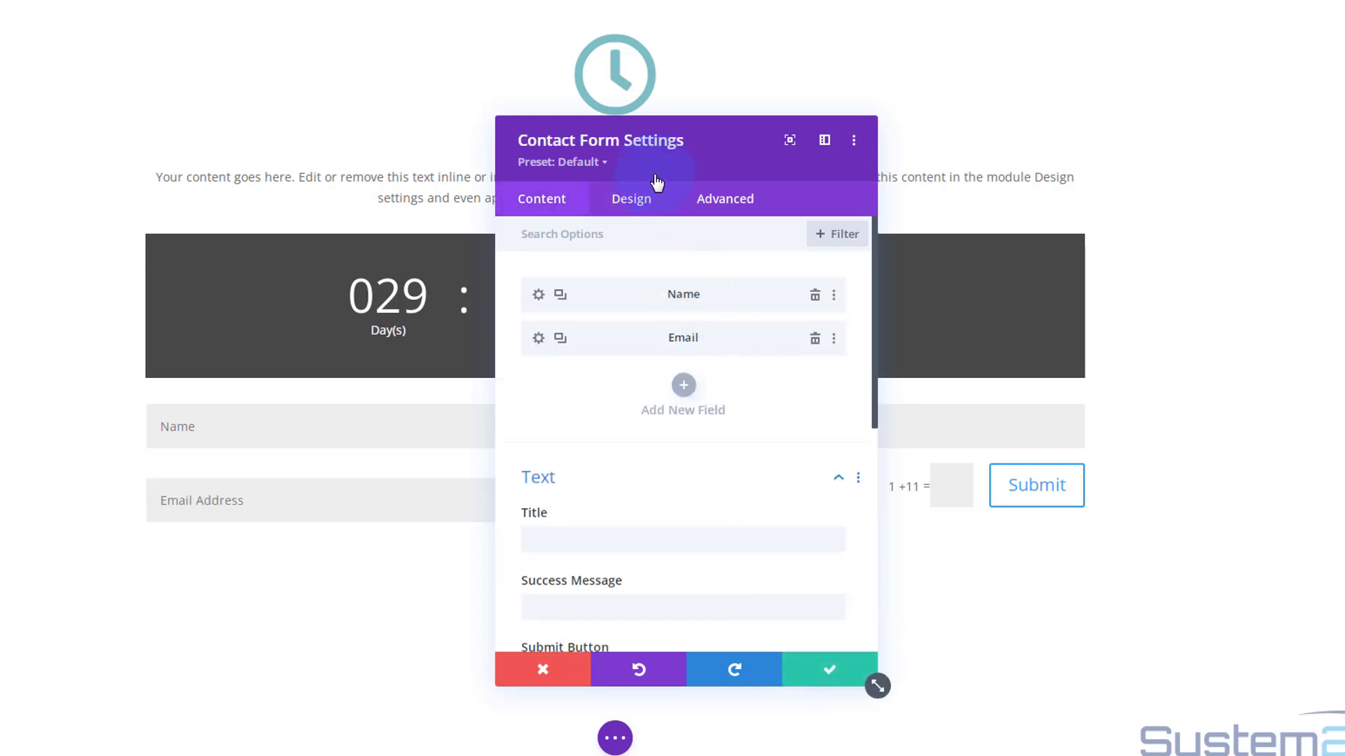
{"action": "left_click", "coordinate": [539, 340]}
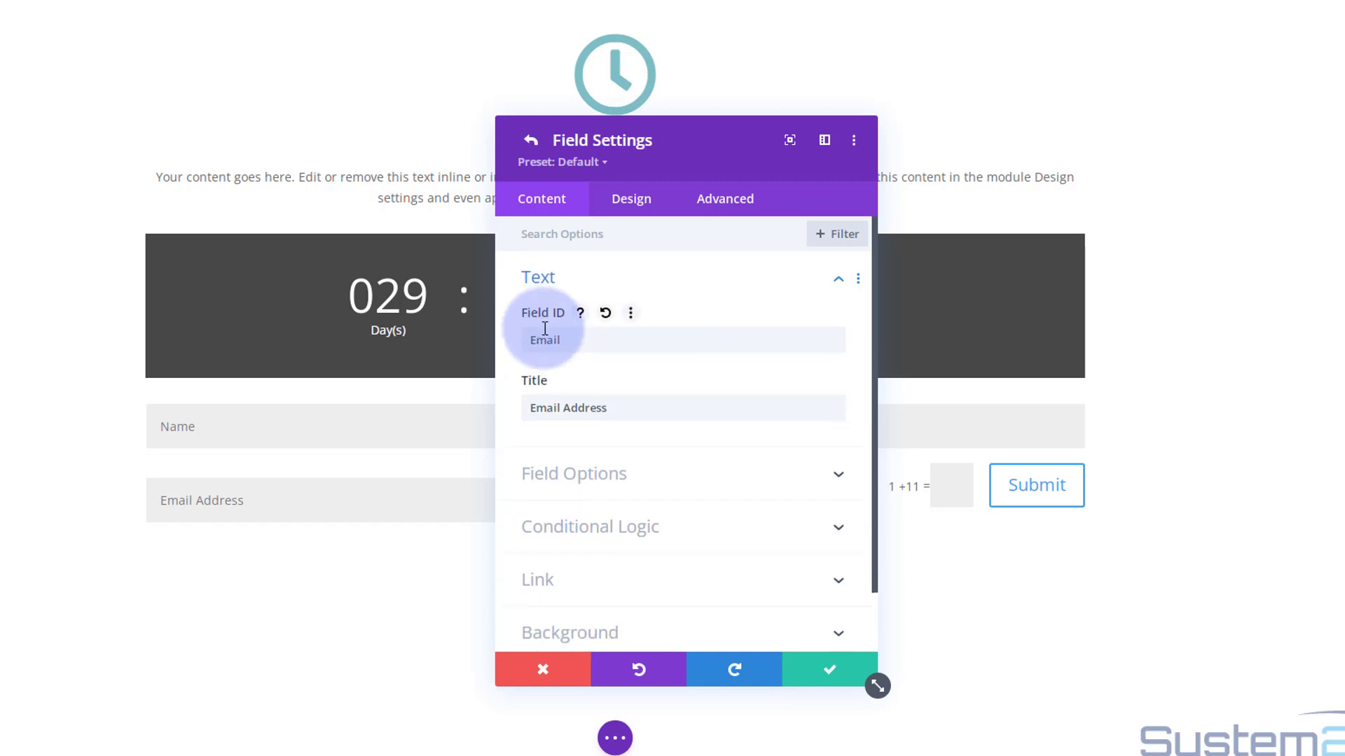
{"action": "left_click", "coordinate": [638, 203]}
{"action": "left_click", "coordinate": [652, 286]}
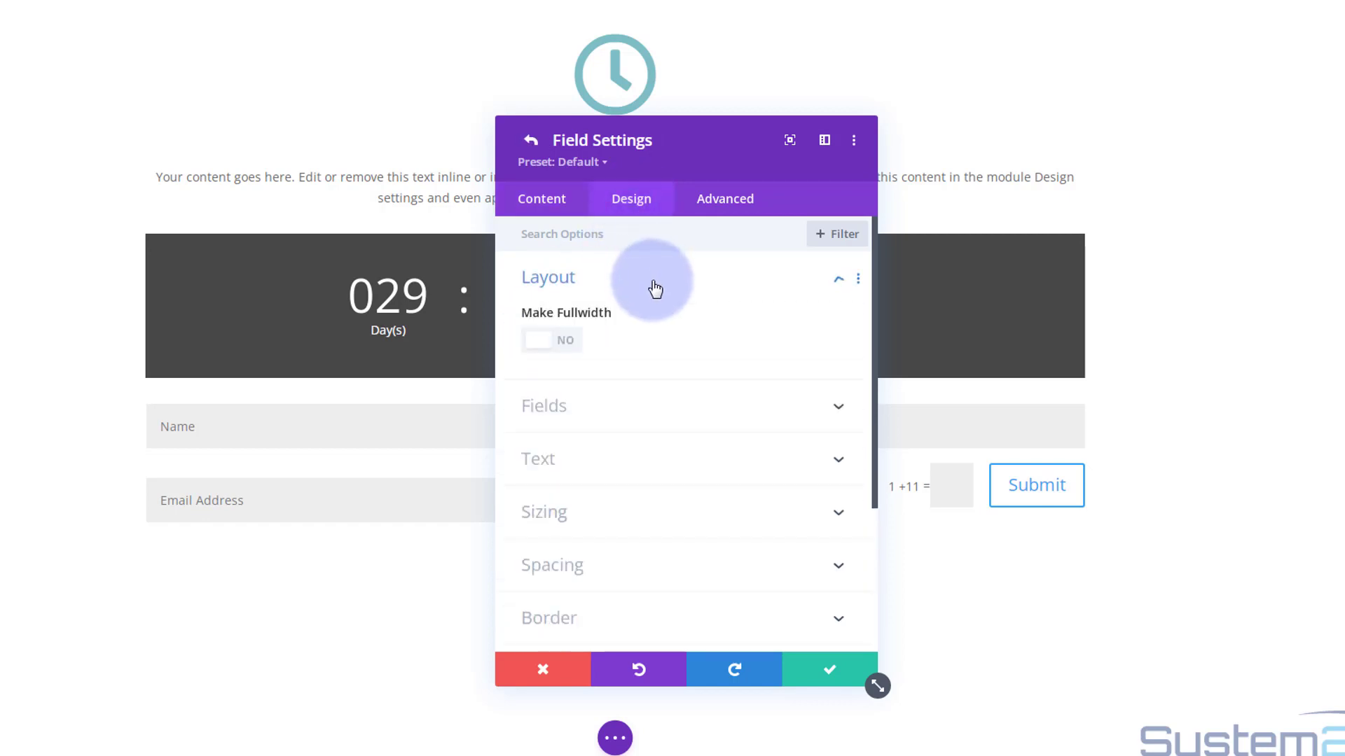
{"action": "left_click", "coordinate": [579, 342]}
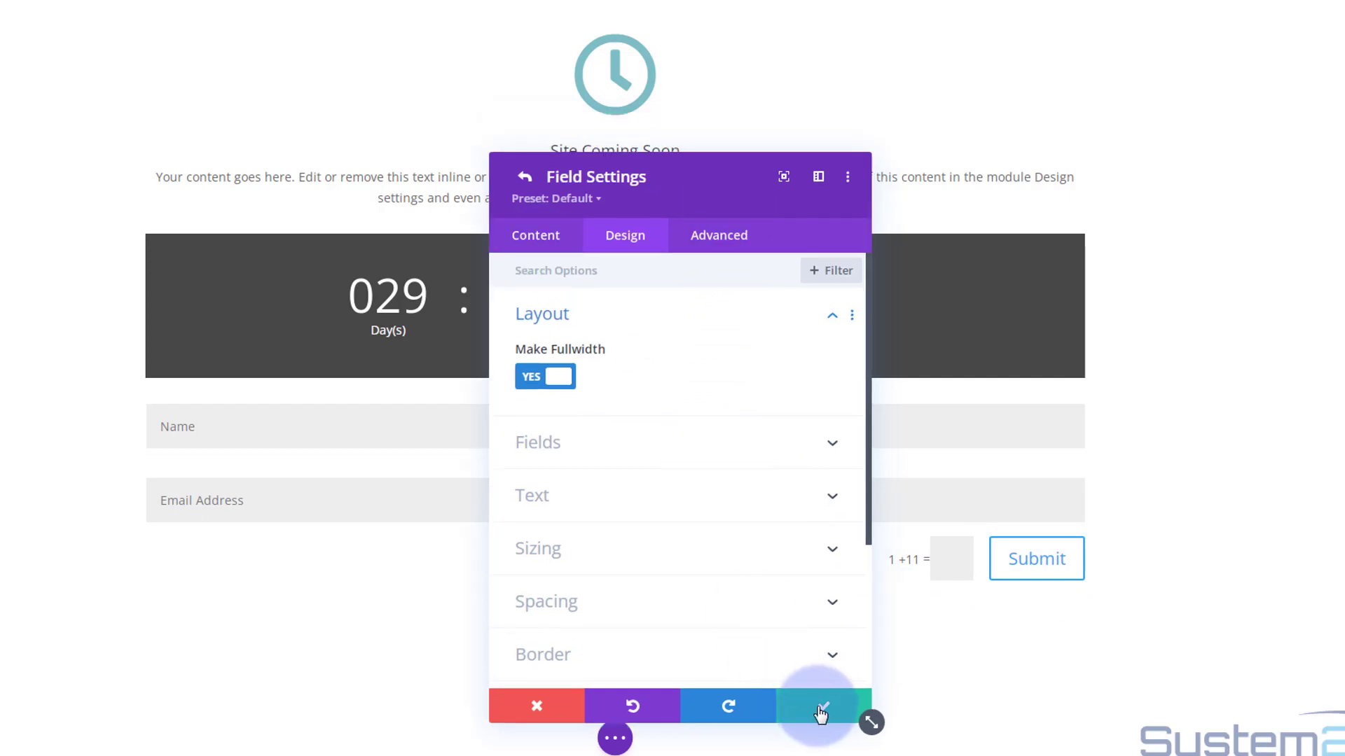
{"action": "left_click", "coordinate": [821, 713]}
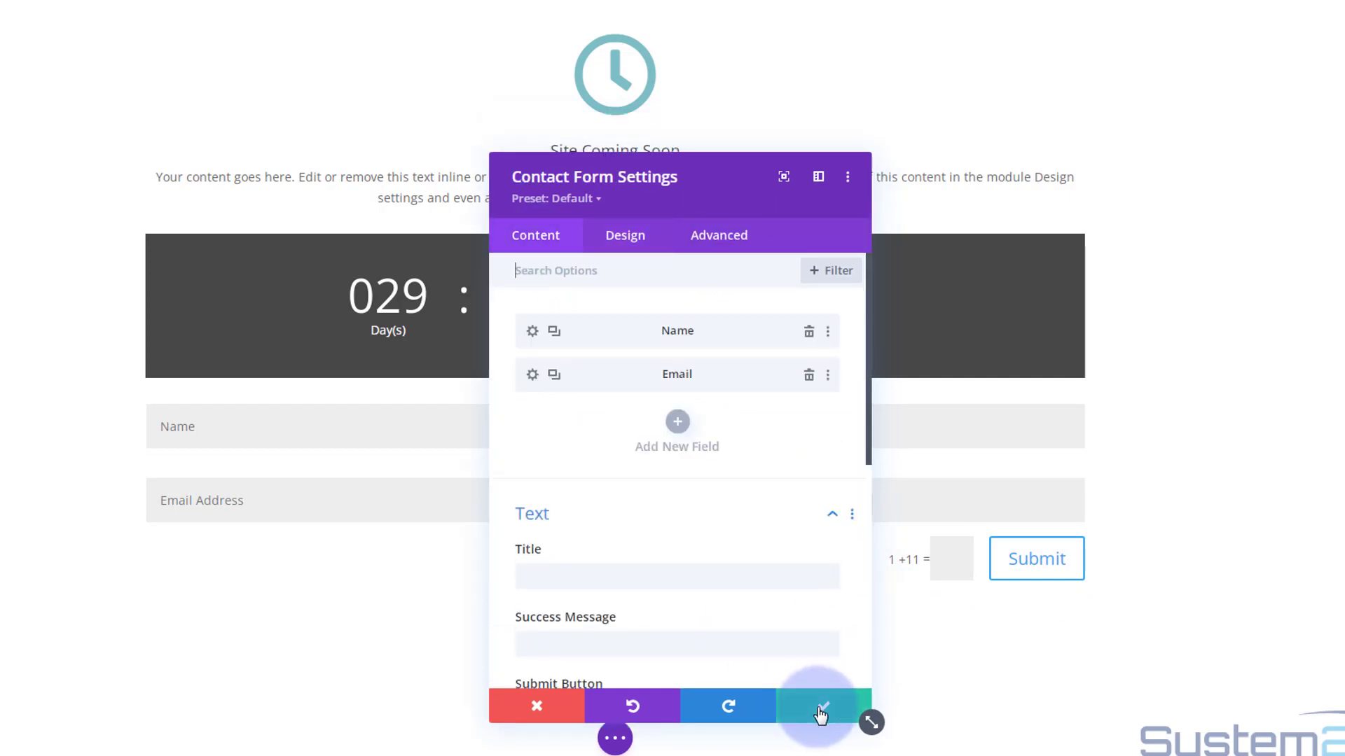
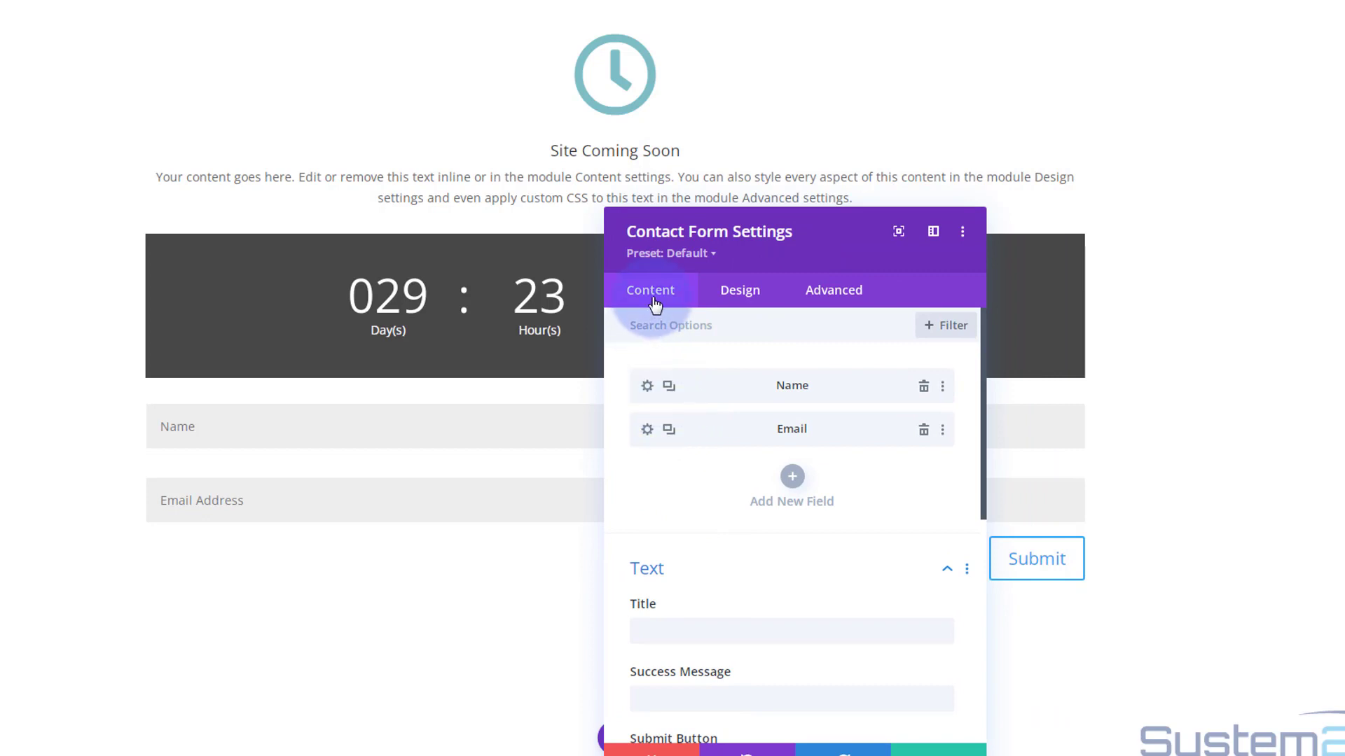
Set the contact form's title to "Need More Info!" and its success message to "Message sent!".
{"action": "scroll", "coordinate": [683, 477], "scroll_direction": "down", "scroll_amount": 3}
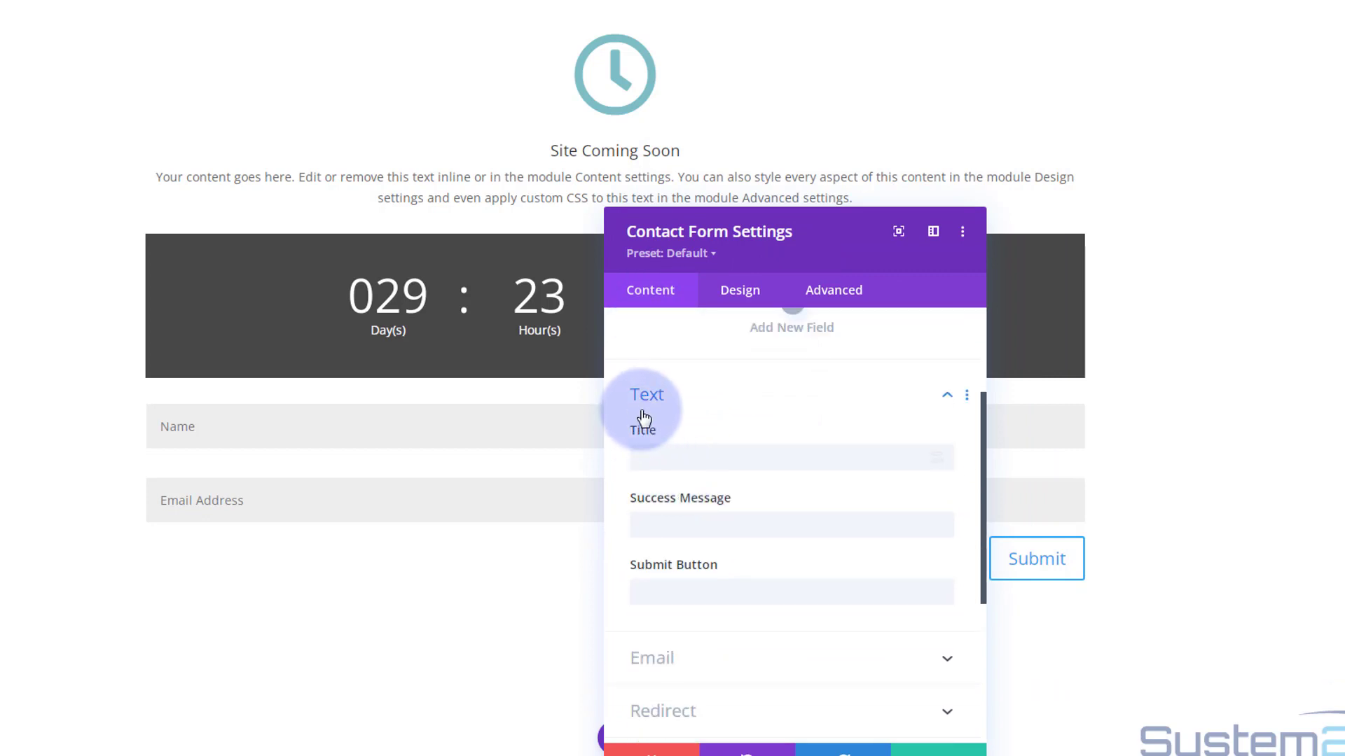
{"action": "left_click", "coordinate": [640, 459]}
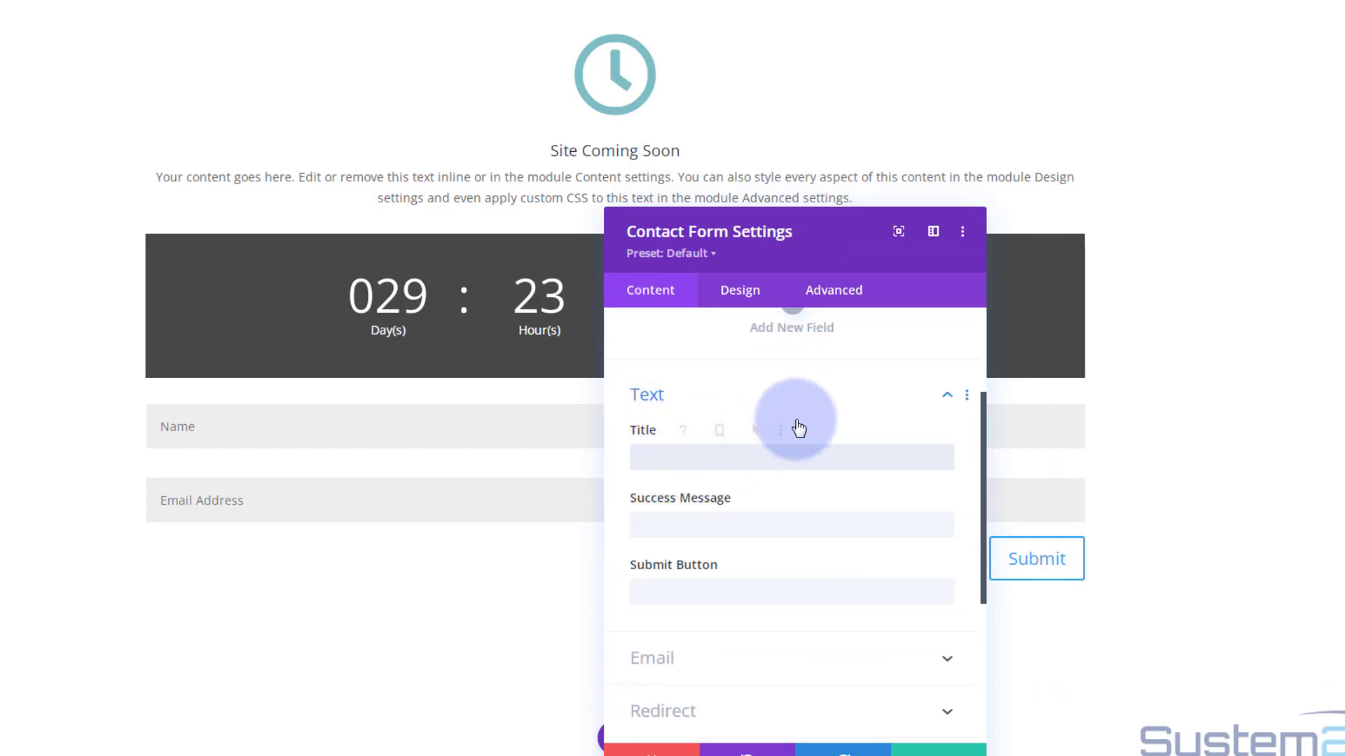
{"action": "type", "text": "Need More Info!"}
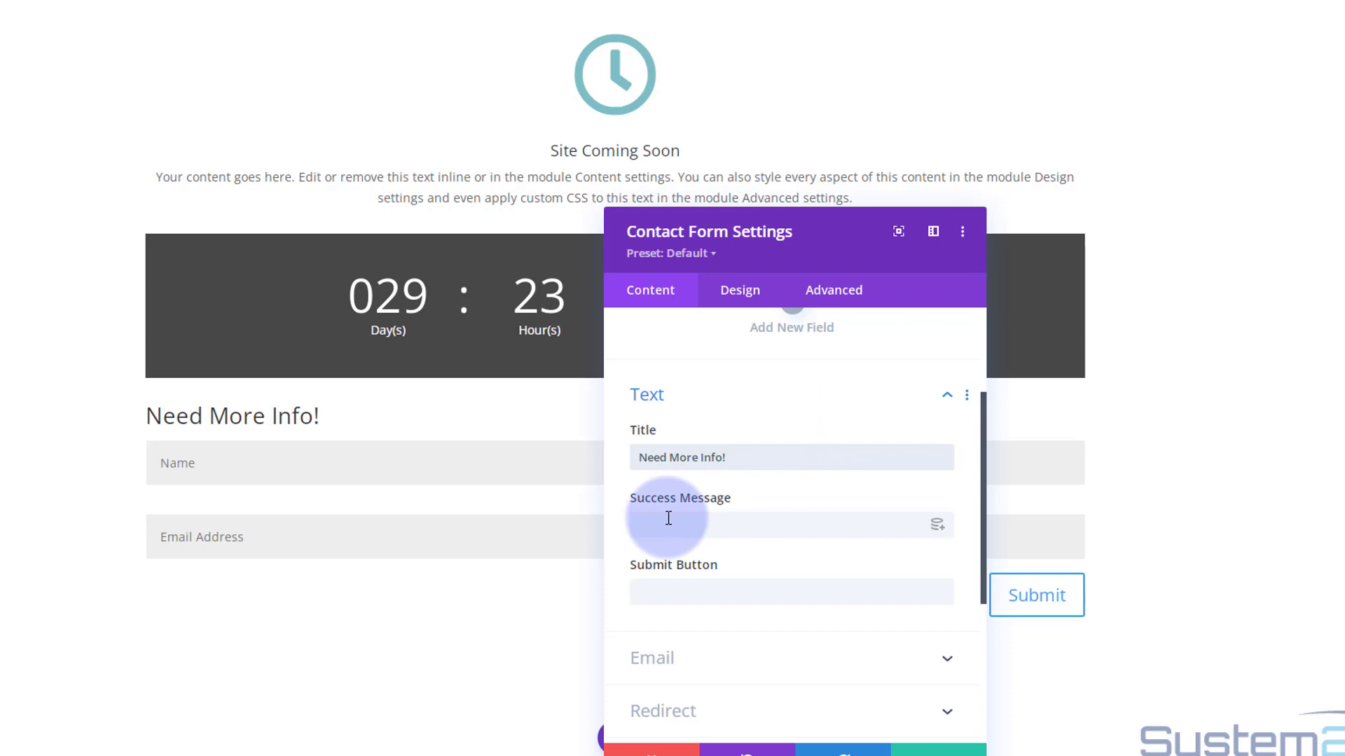
{"action": "left_click", "coordinate": [665, 525]}
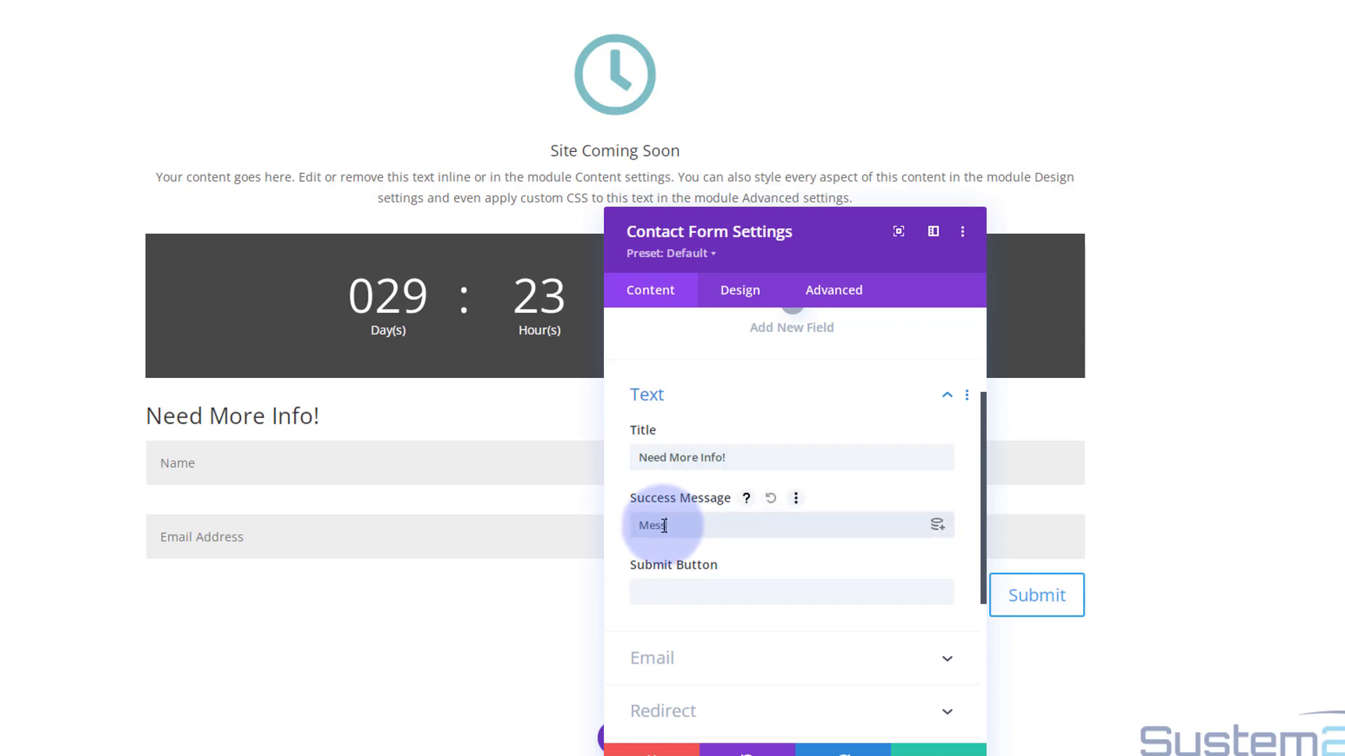
{"action": "type", "text": "Message sent"}
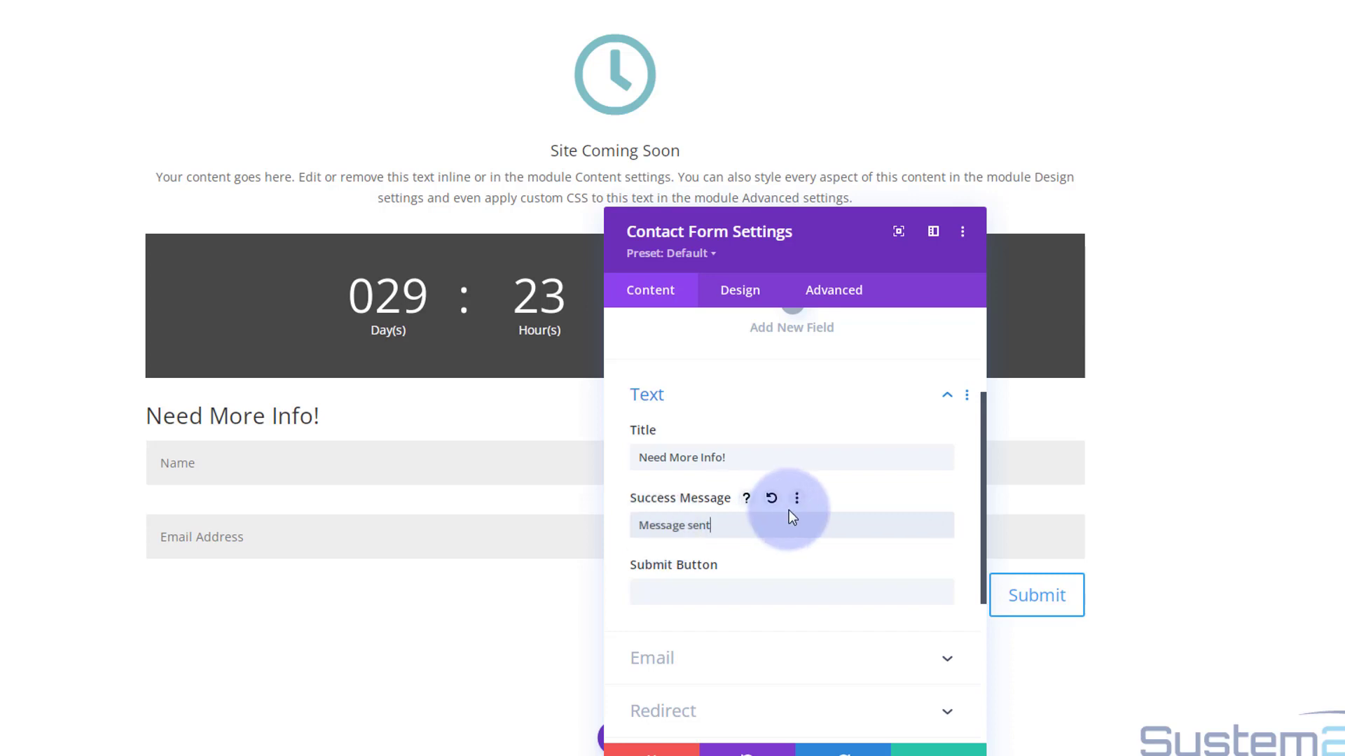
{"action": "type", "text": "!"}
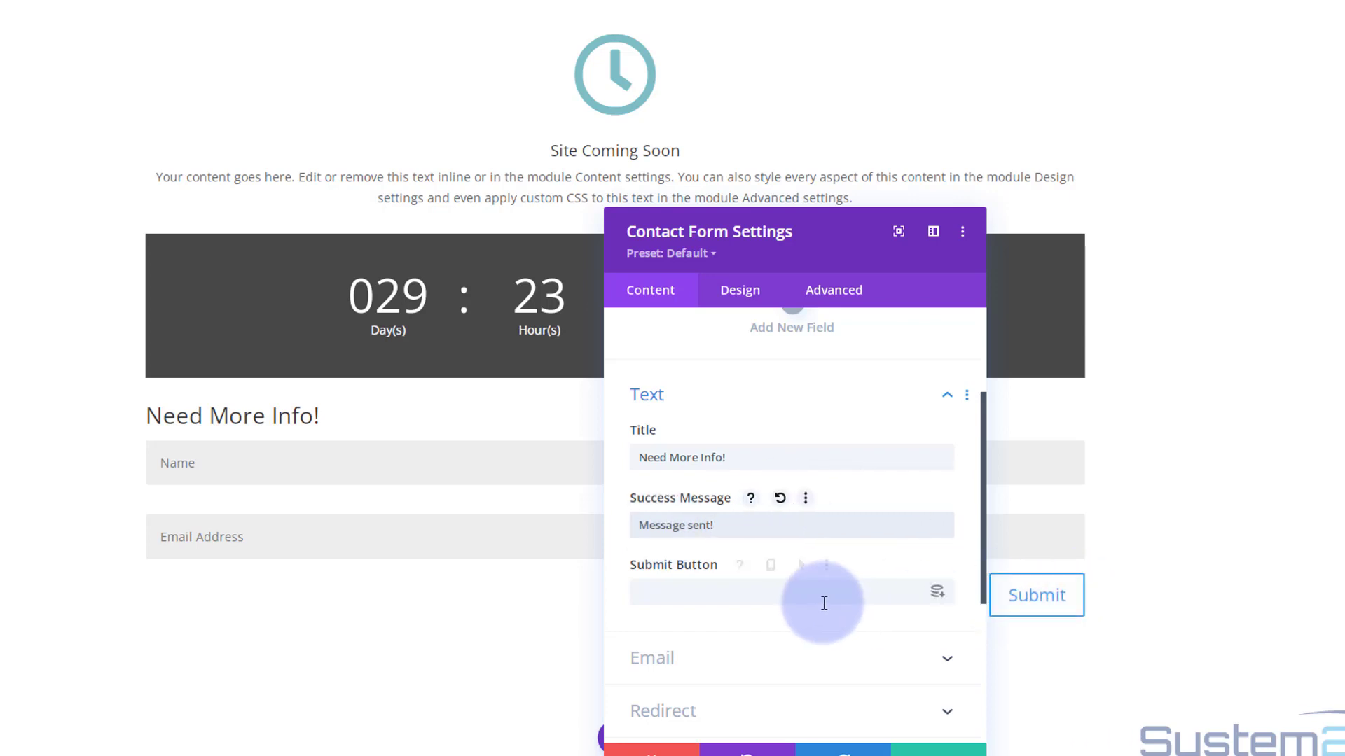
Enter the recipient's email address in the contact form's email settings.
{"action": "left_click", "coordinate": [658, 593]}
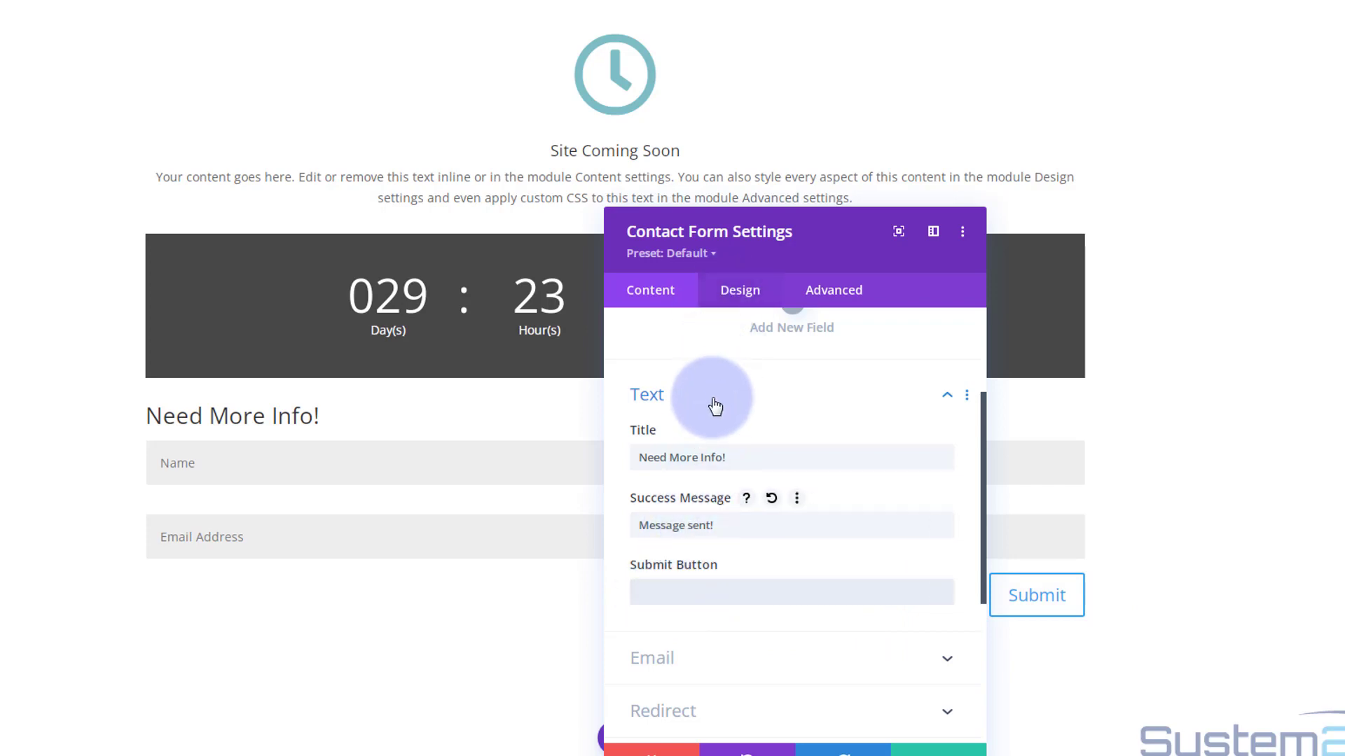
{"action": "scroll", "coordinate": [711, 421], "scroll_direction": "down", "scroll_amount": 4}
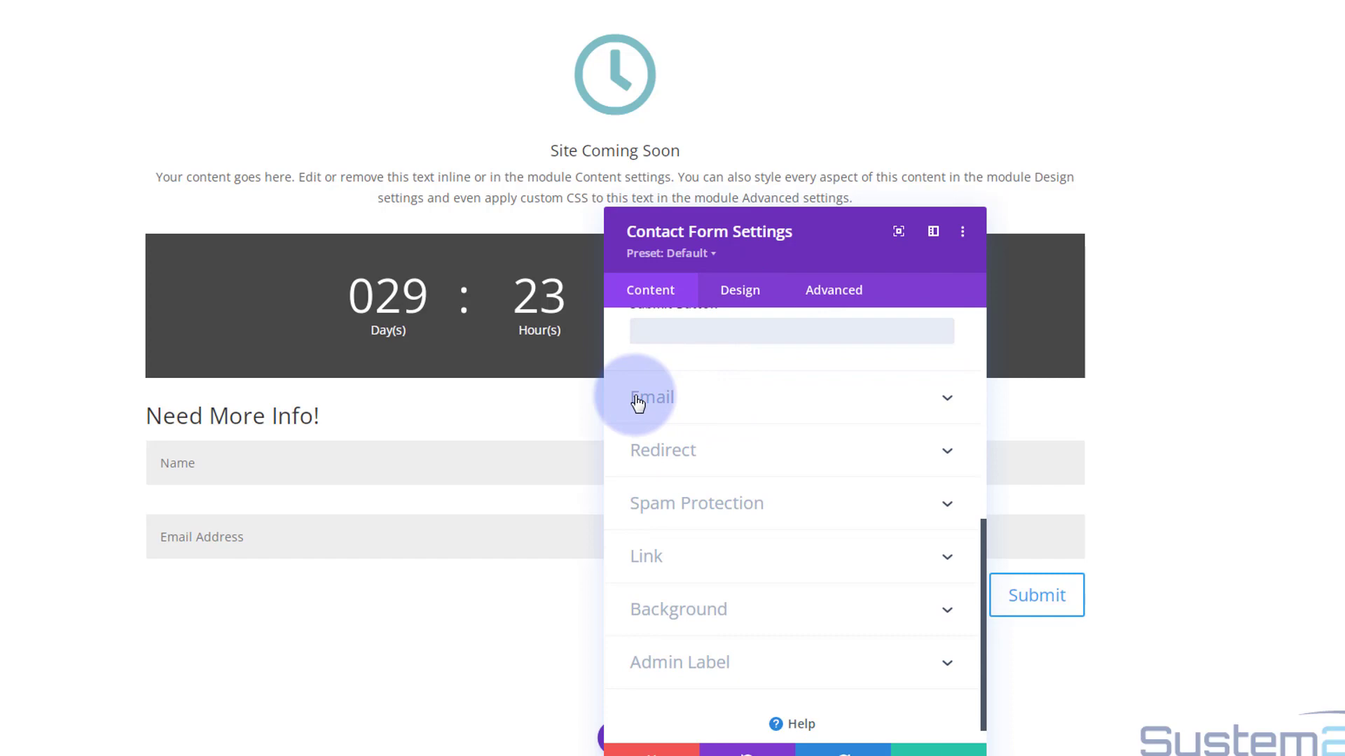
{"action": "left_click", "coordinate": [715, 402]}
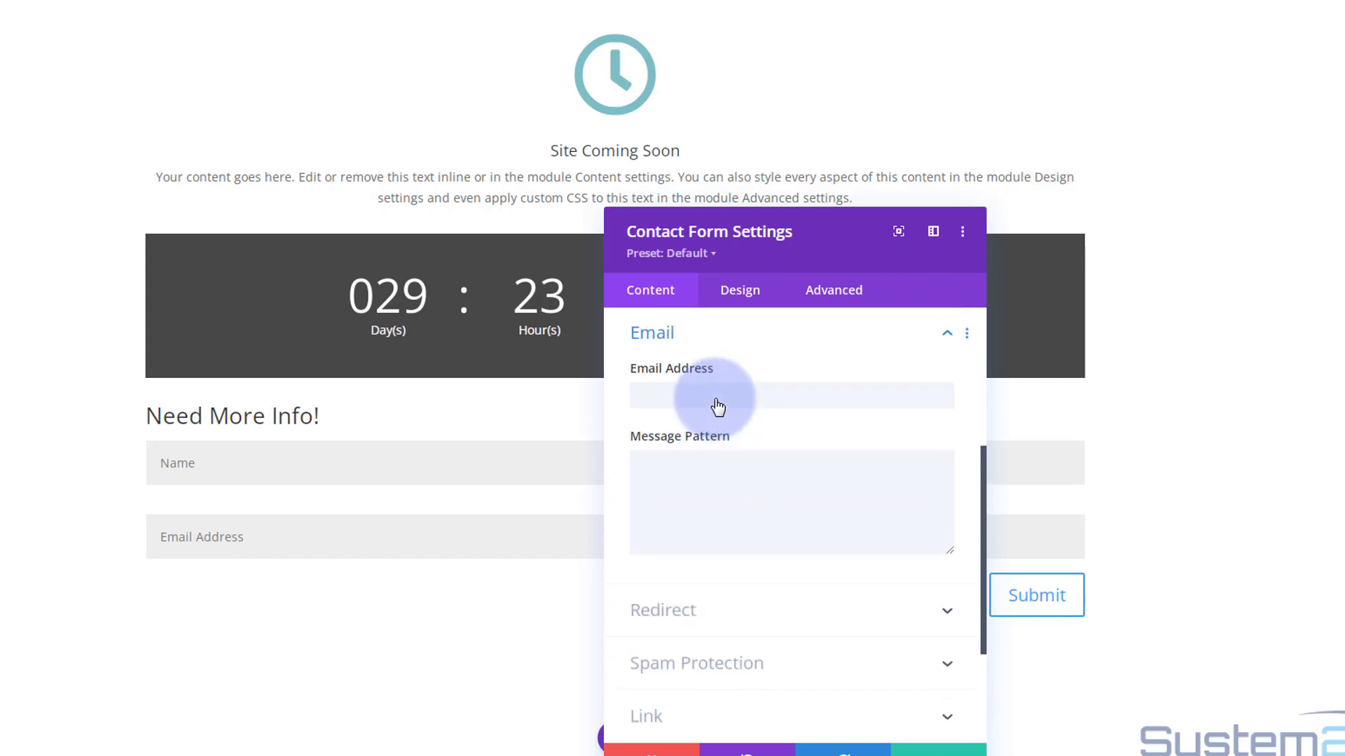
{"action": "left_click", "coordinate": [649, 396]}
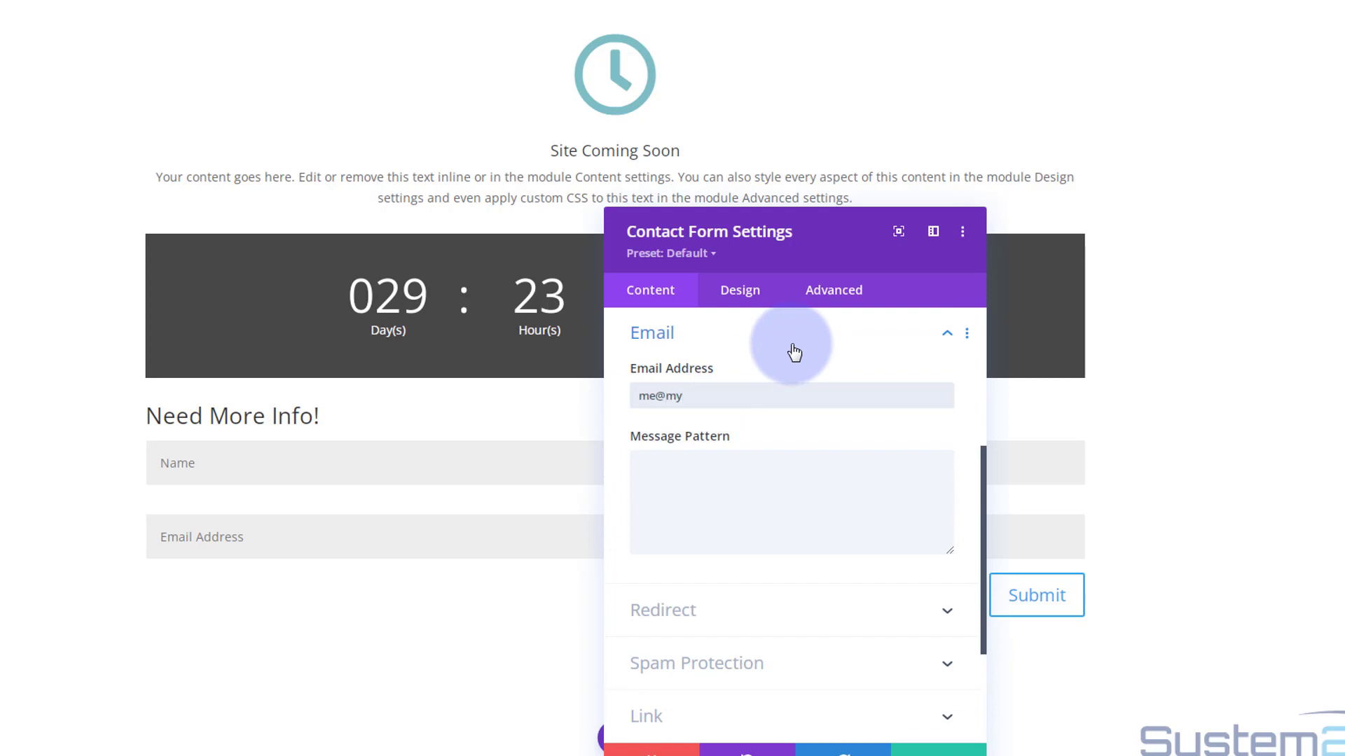
{"action": "type", "text": "me@myemail.com"}
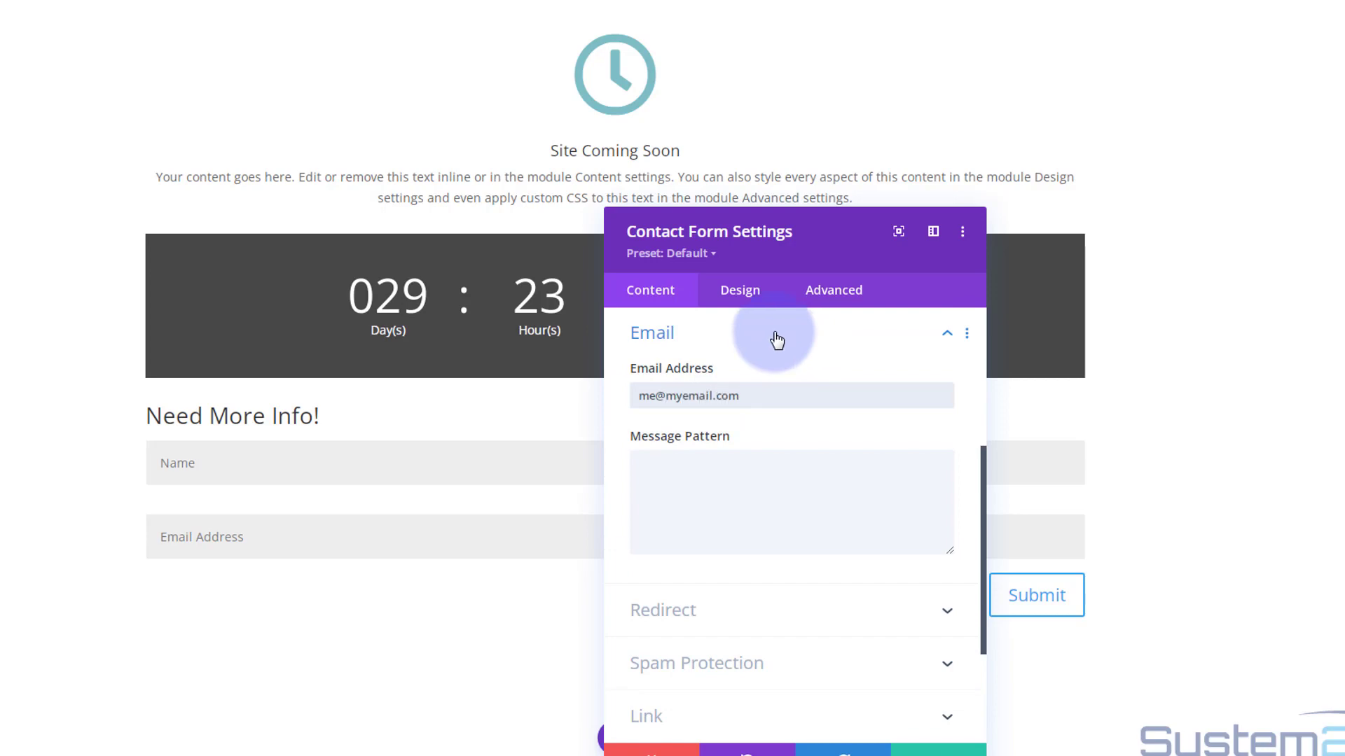
Switch the contact form's basic captcha off and back on, and save the form settings.
{"action": "scroll", "coordinate": [776, 340], "scroll_direction": "down", "scroll_amount": 3}
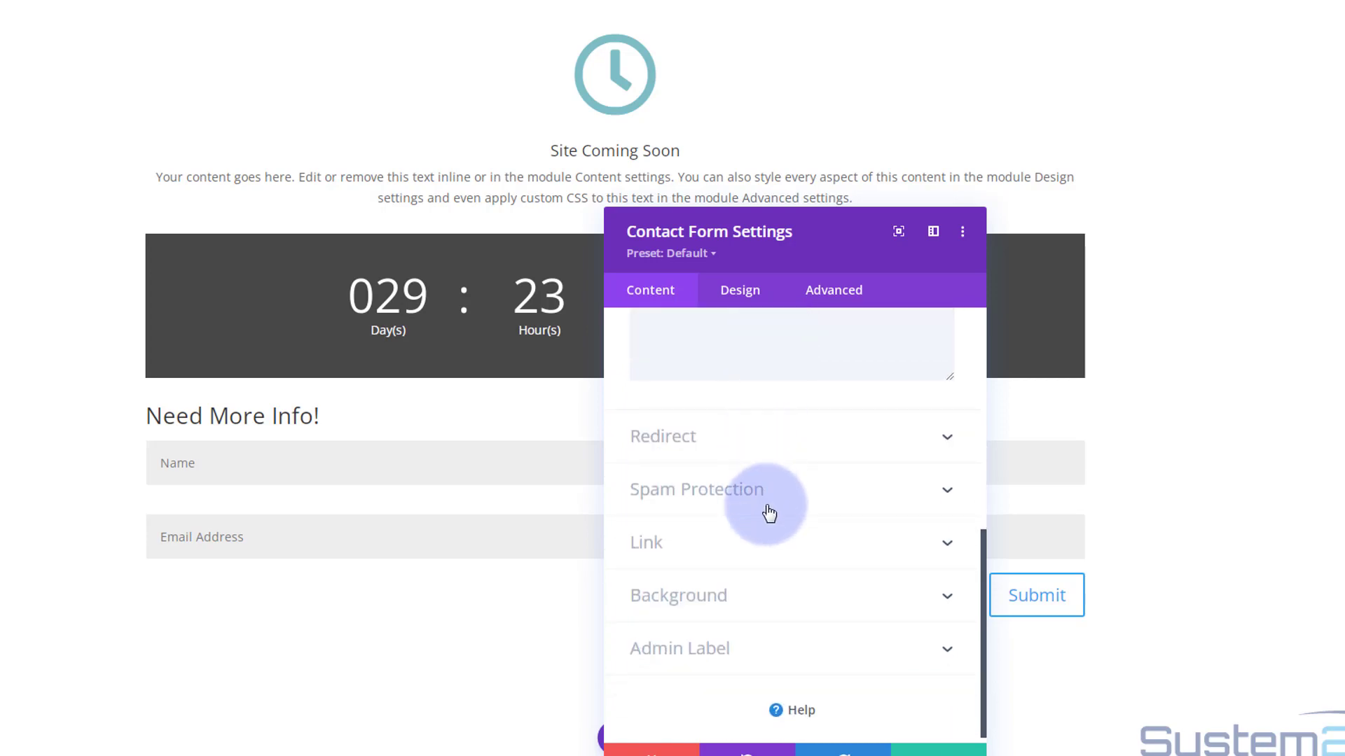
{"action": "left_click_drag", "start_coordinate": [845, 264], "coordinate": [691, 241]}
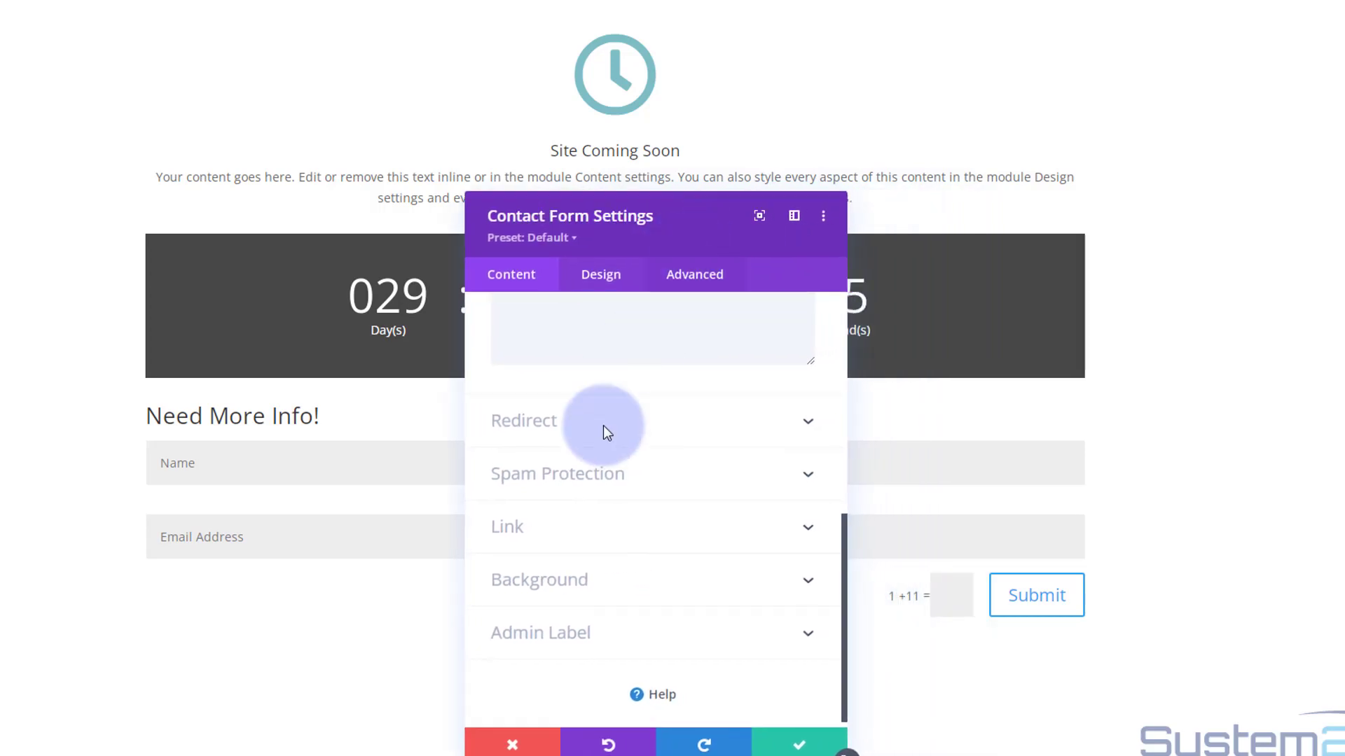
{"action": "left_click", "coordinate": [654, 471]}
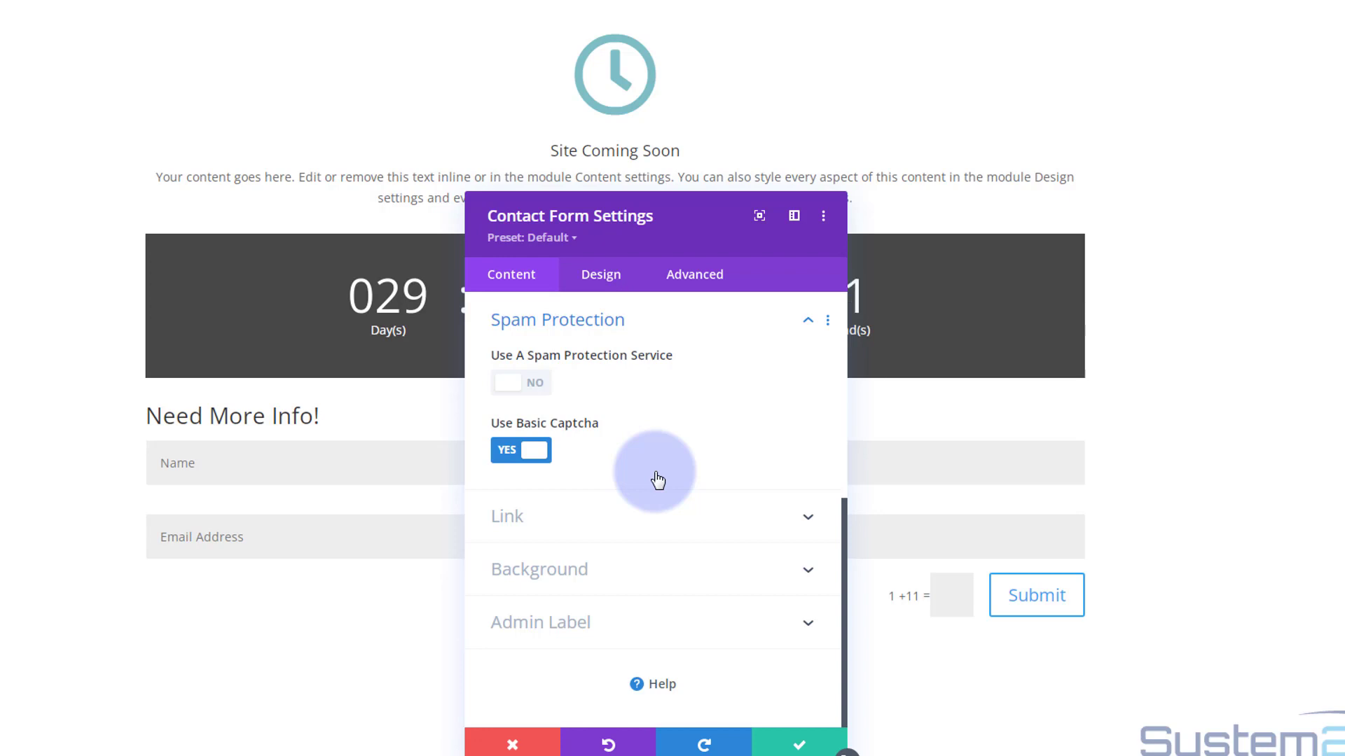
{"action": "left_click", "coordinate": [510, 452]}
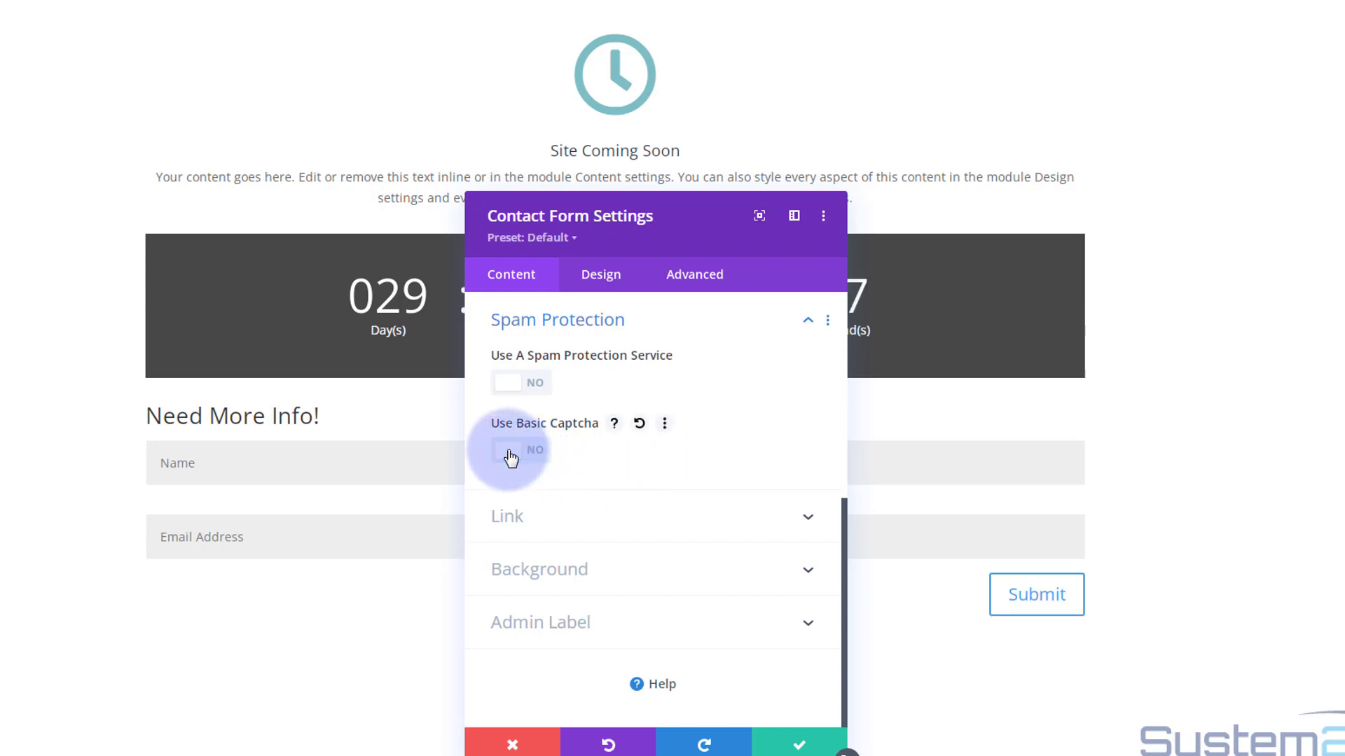
{"action": "left_click", "coordinate": [511, 452]}
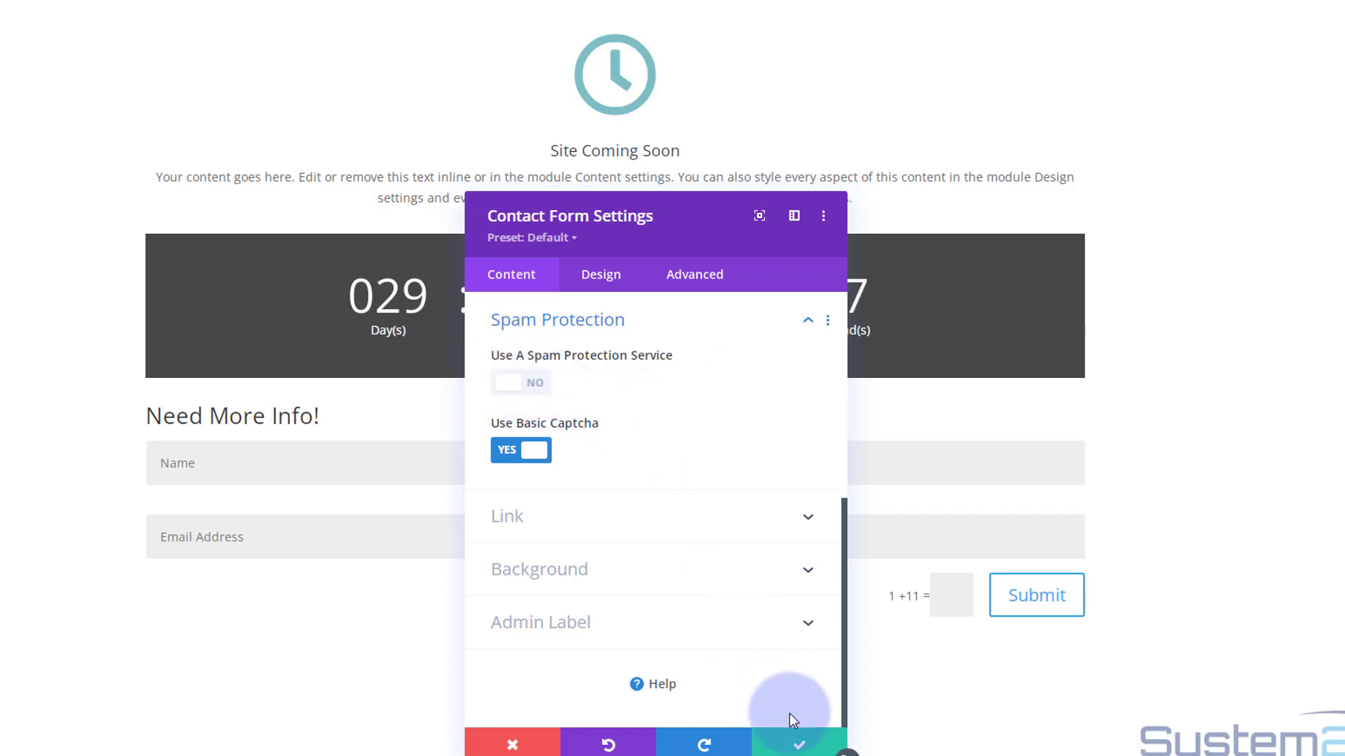
{"action": "left_click", "coordinate": [796, 748]}
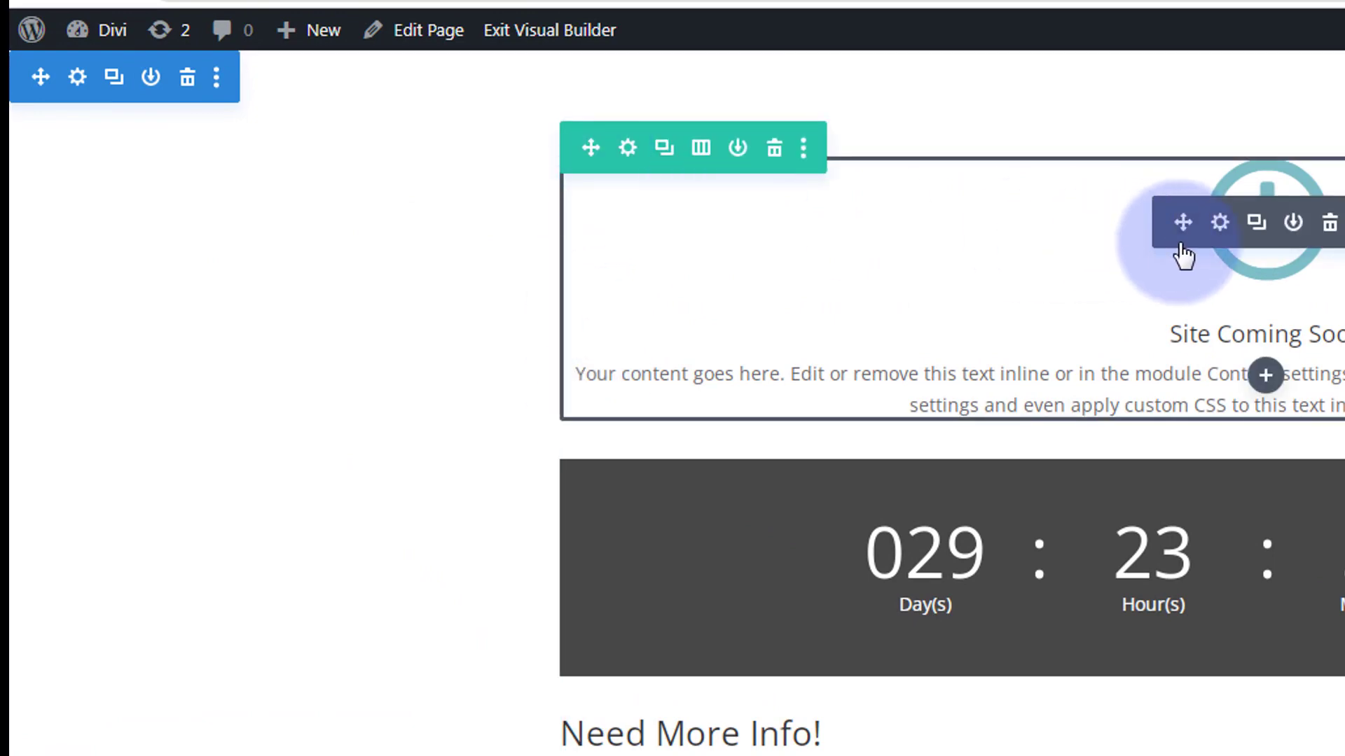
Set the dark city street photo from the media library as the section's background image.
{"action": "left_click", "coordinate": [77, 78]}
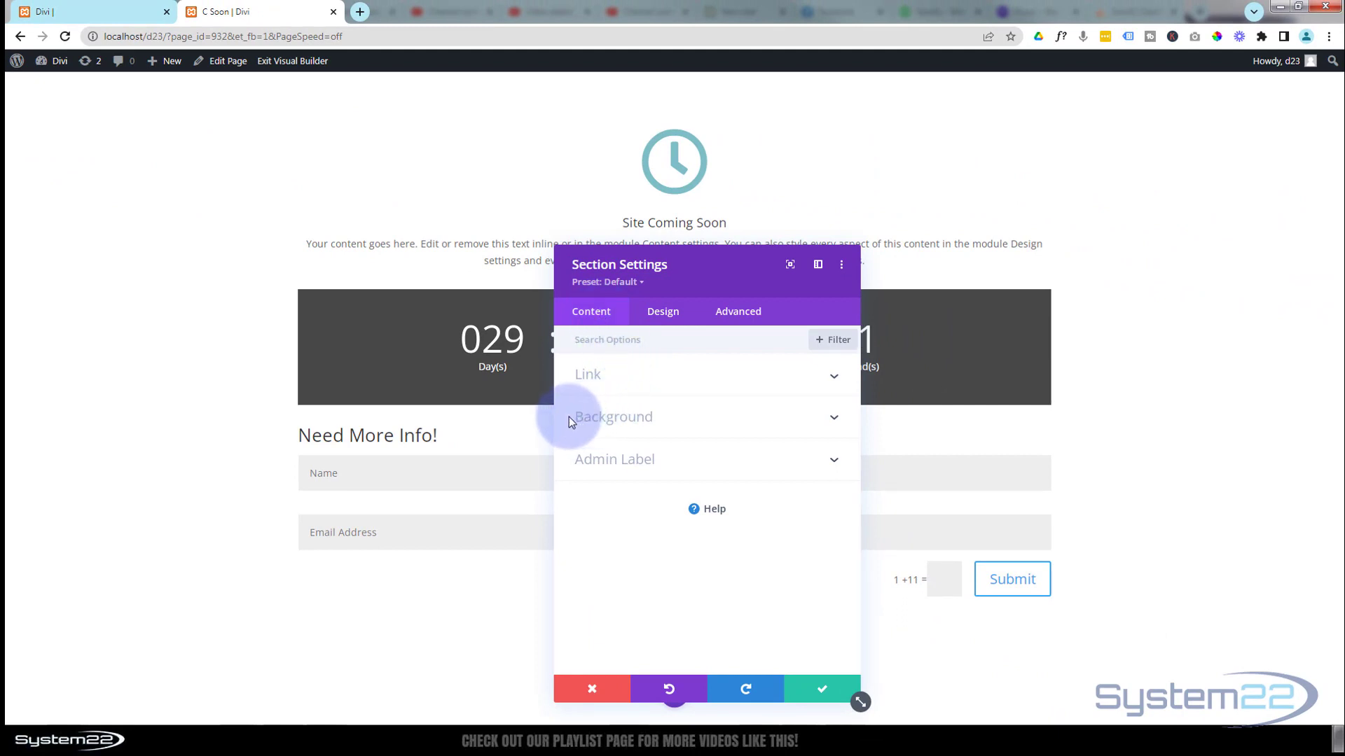
{"action": "left_click", "coordinate": [709, 434]}
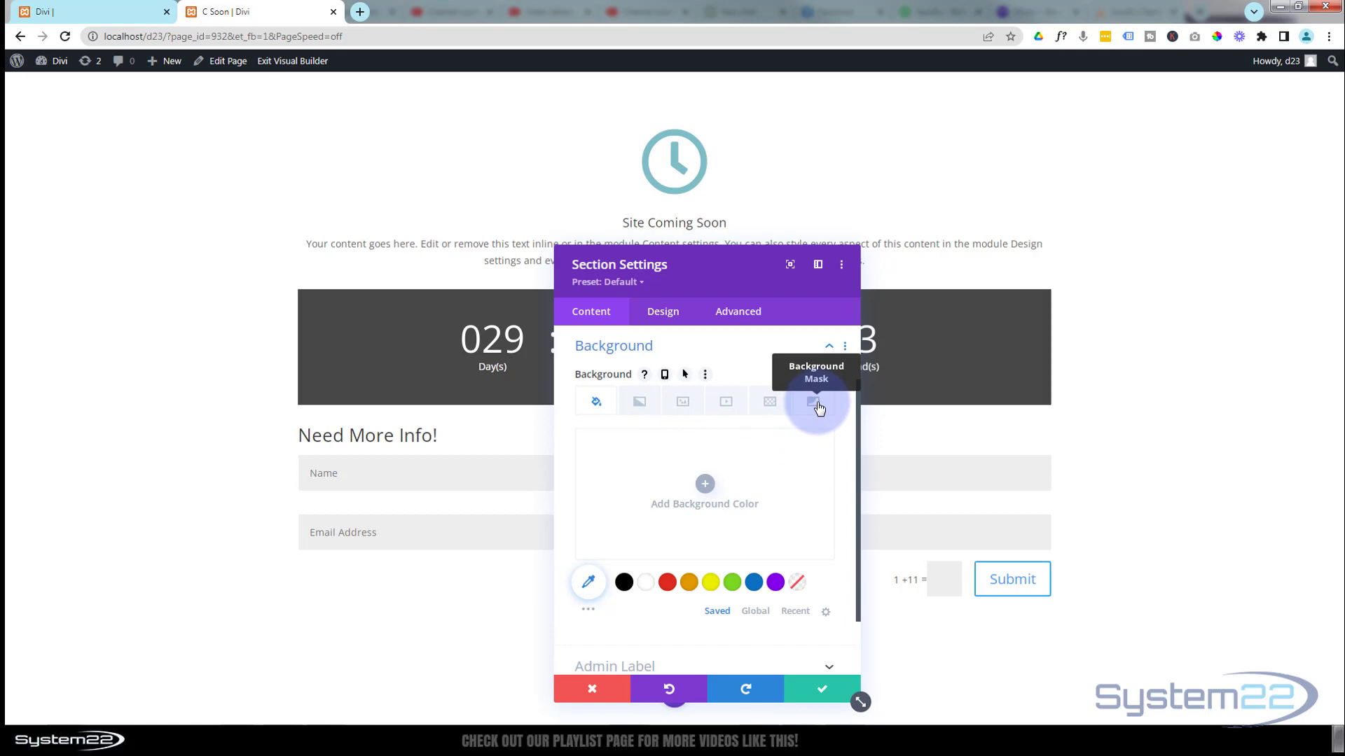
{"action": "left_click", "coordinate": [689, 409]}
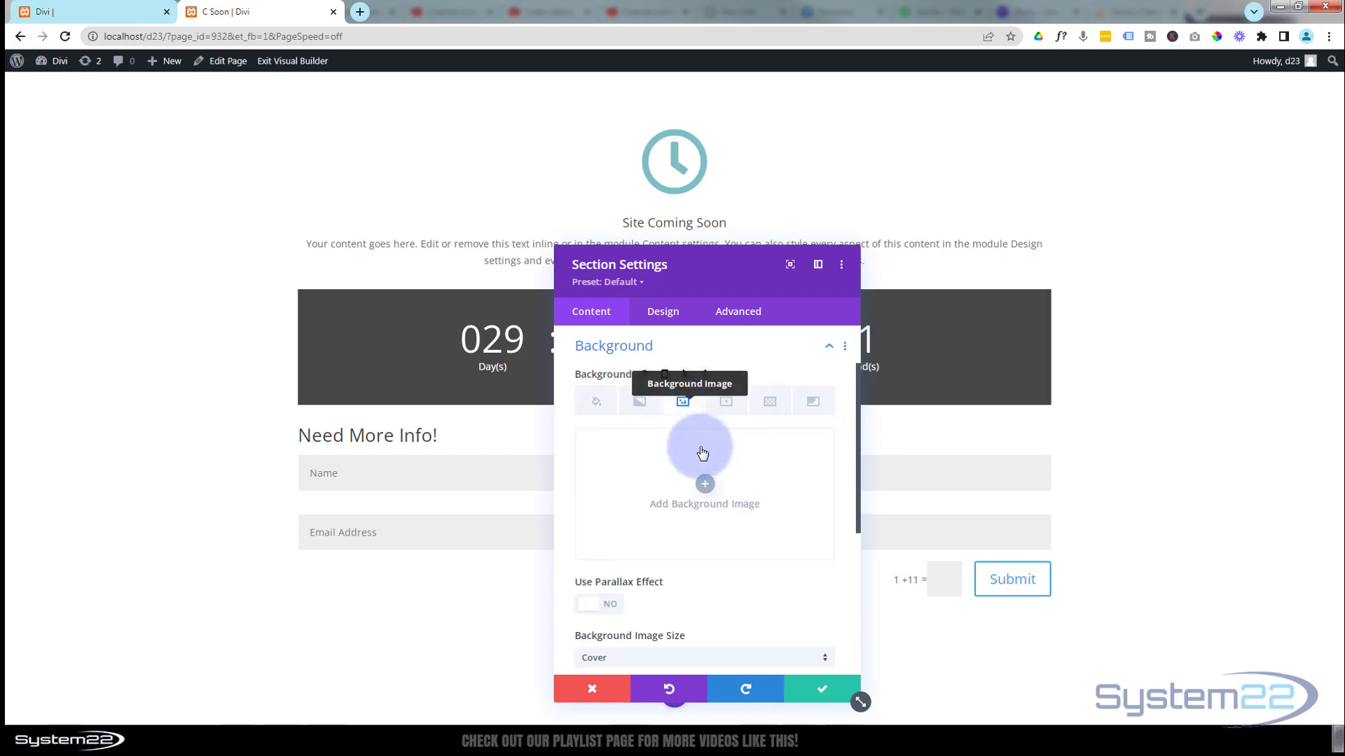
{"action": "left_click", "coordinate": [706, 485]}
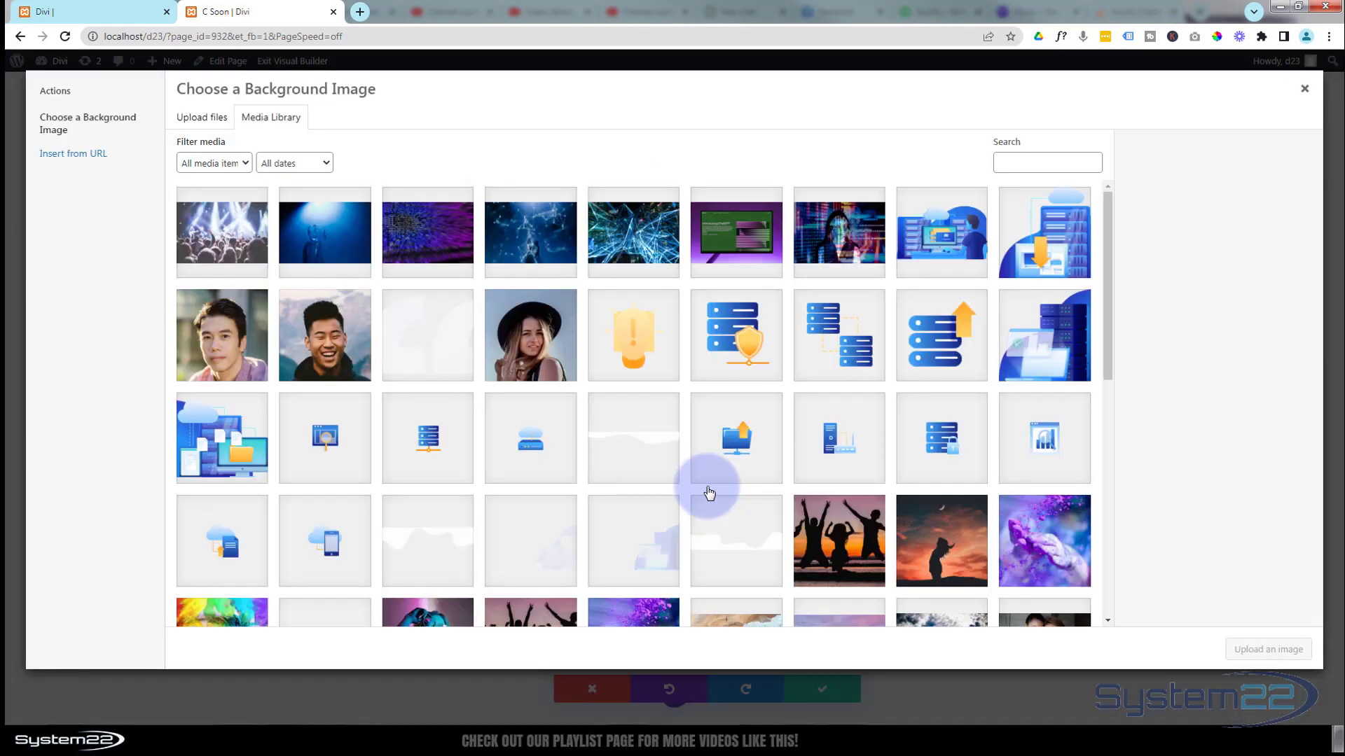
{"action": "scroll", "coordinate": [592, 399], "scroll_direction": "down", "scroll_amount": 6}
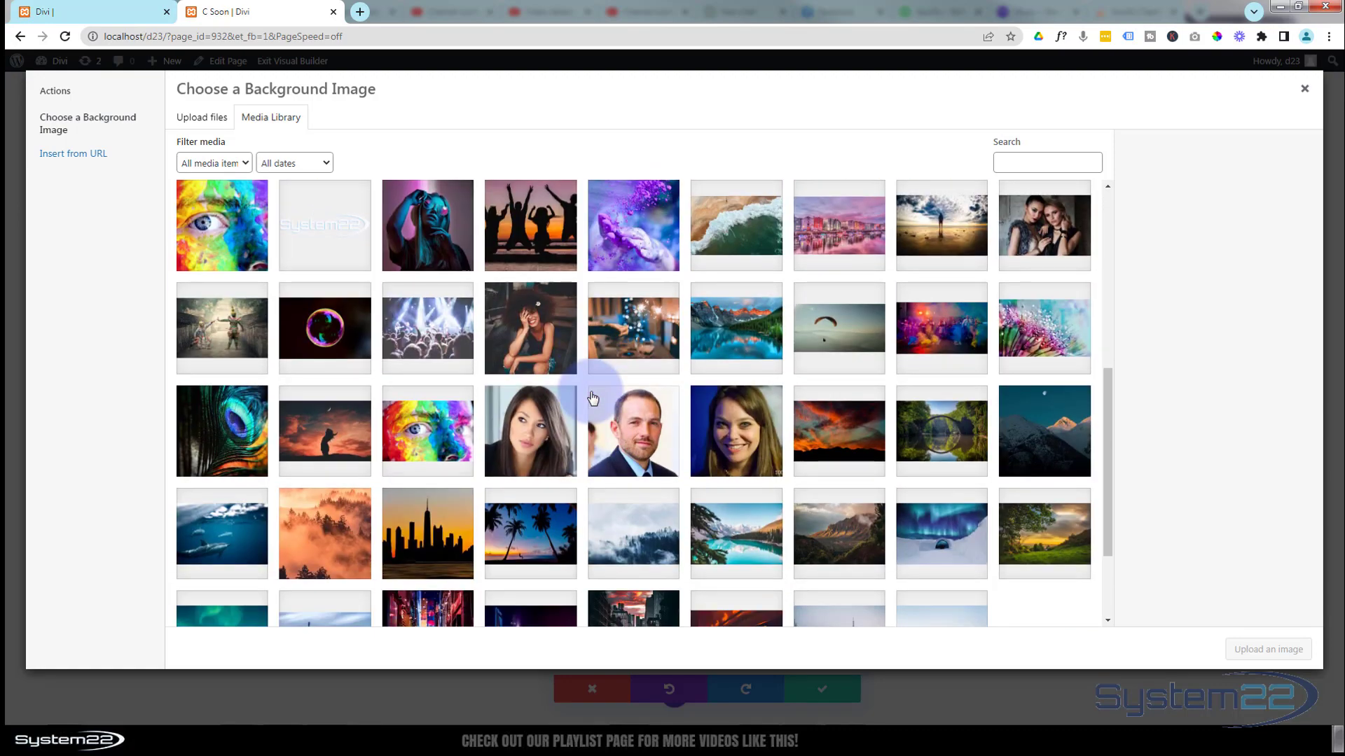
{"action": "scroll", "coordinate": [592, 399], "scroll_direction": "down", "scroll_amount": 2}
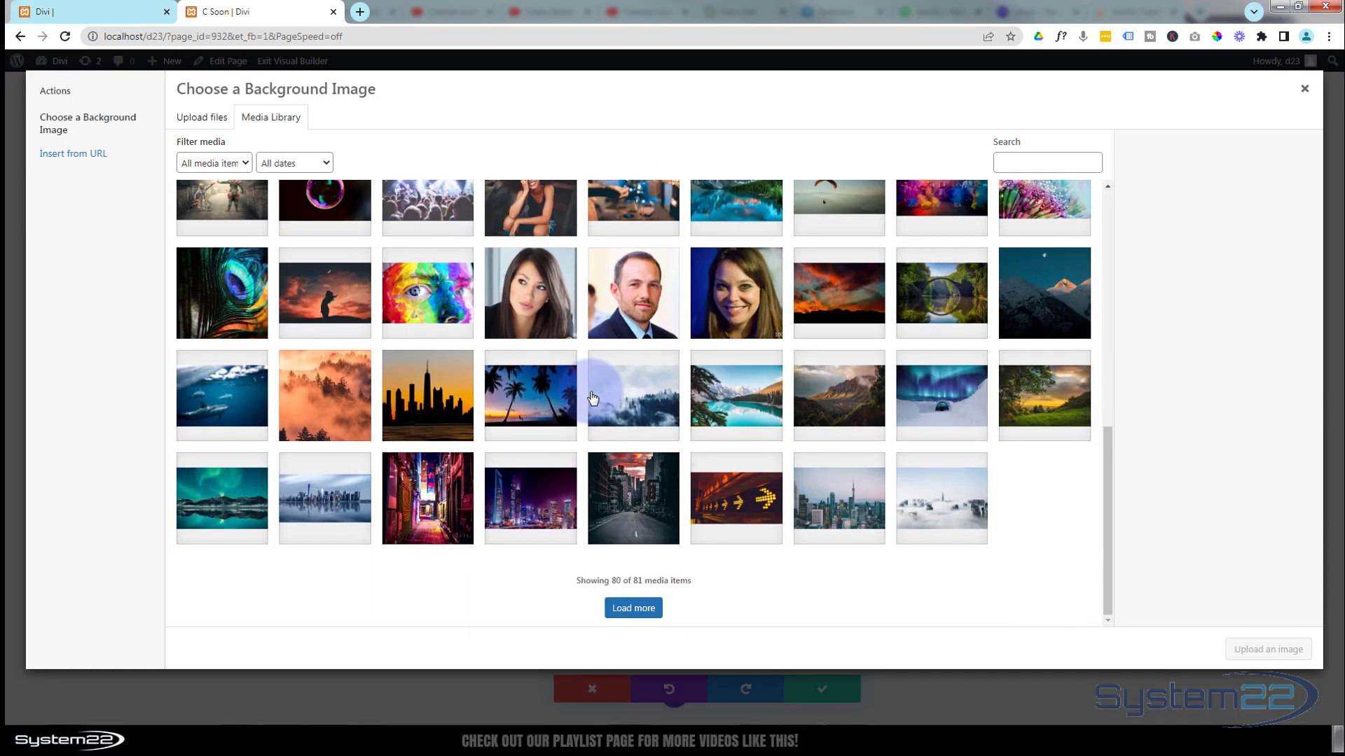
{"action": "left_click", "coordinate": [639, 507]}
{"action": "left_click", "coordinate": [1256, 649]}
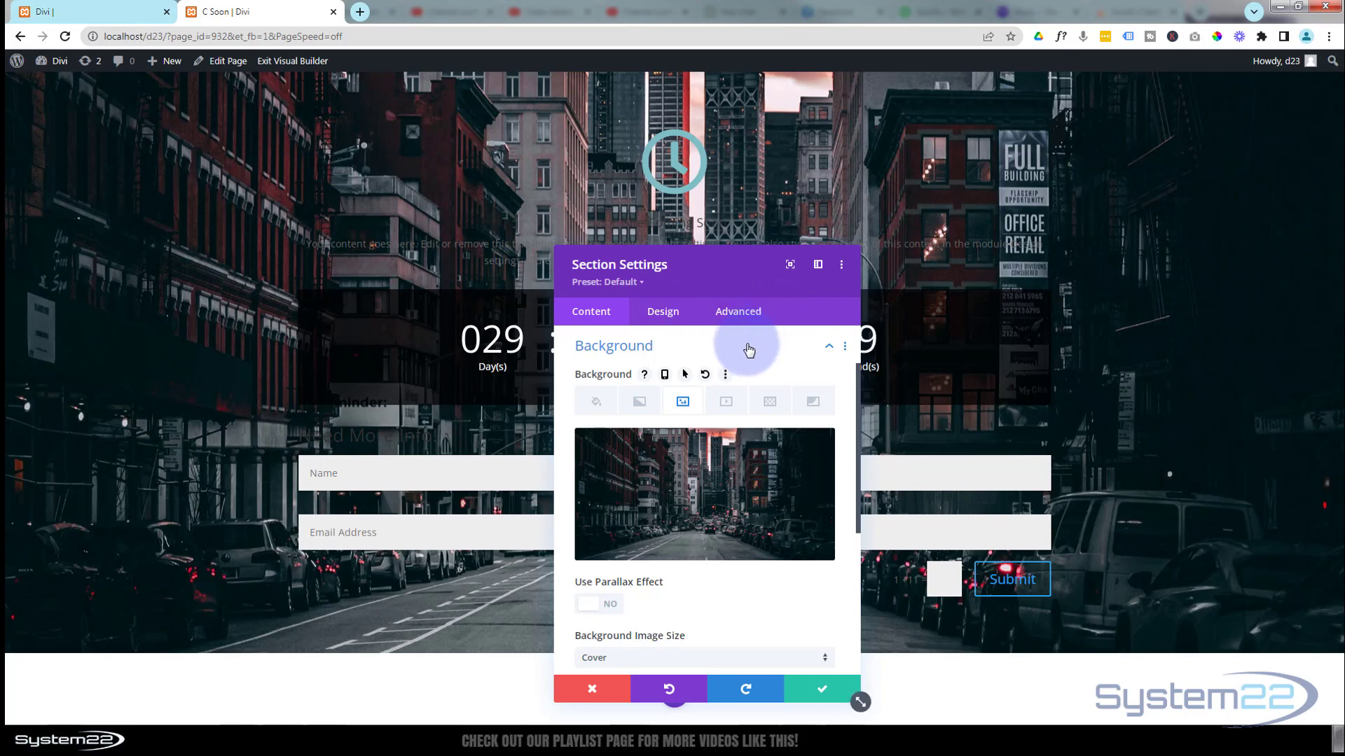
Set the section's height to 100vh in its sizing options.
{"action": "left_click", "coordinate": [671, 311]}
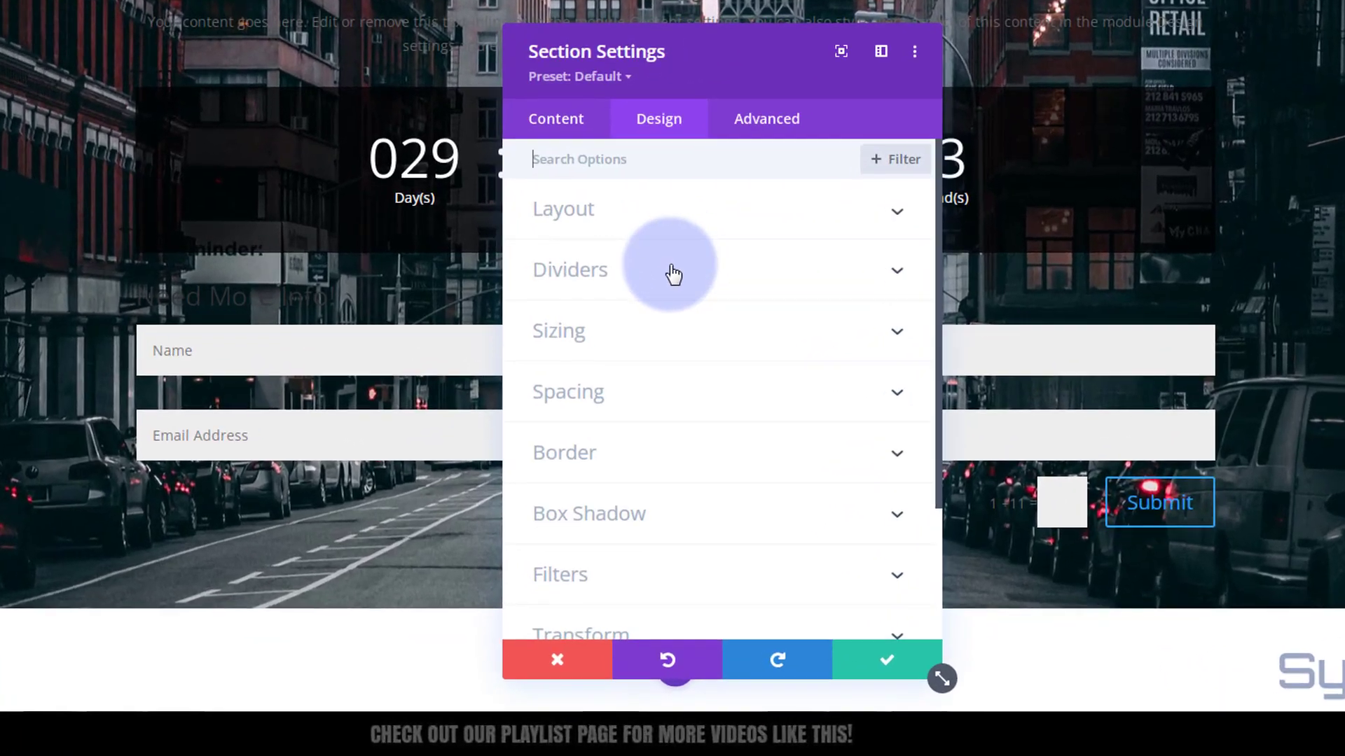
{"action": "left_click", "coordinate": [651, 330]}
{"action": "scroll", "coordinate": [630, 364], "scroll_direction": "down", "scroll_amount": 2}
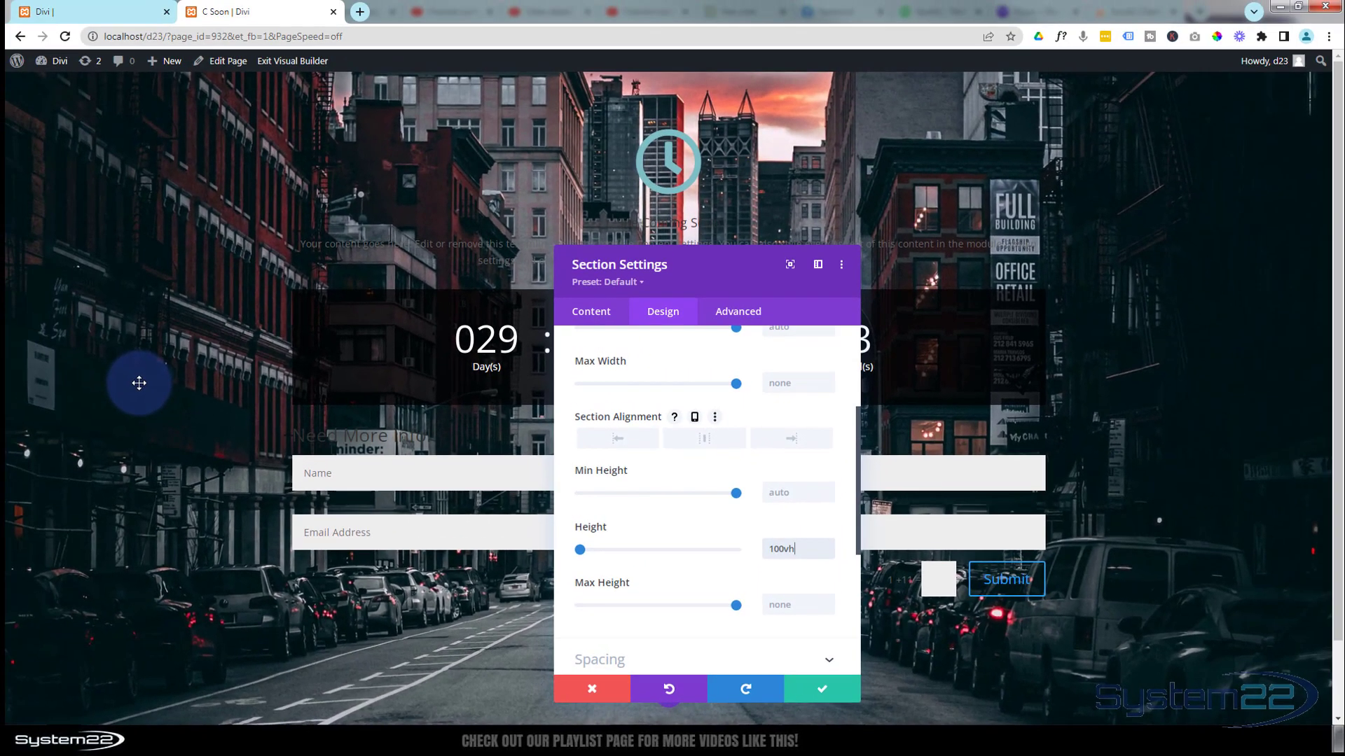
Add a background gradient to the section and set its first stop to purple #8300e9.
{"action": "left_click_drag", "start_coordinate": [809, 283], "coordinate": [1139, 225]}
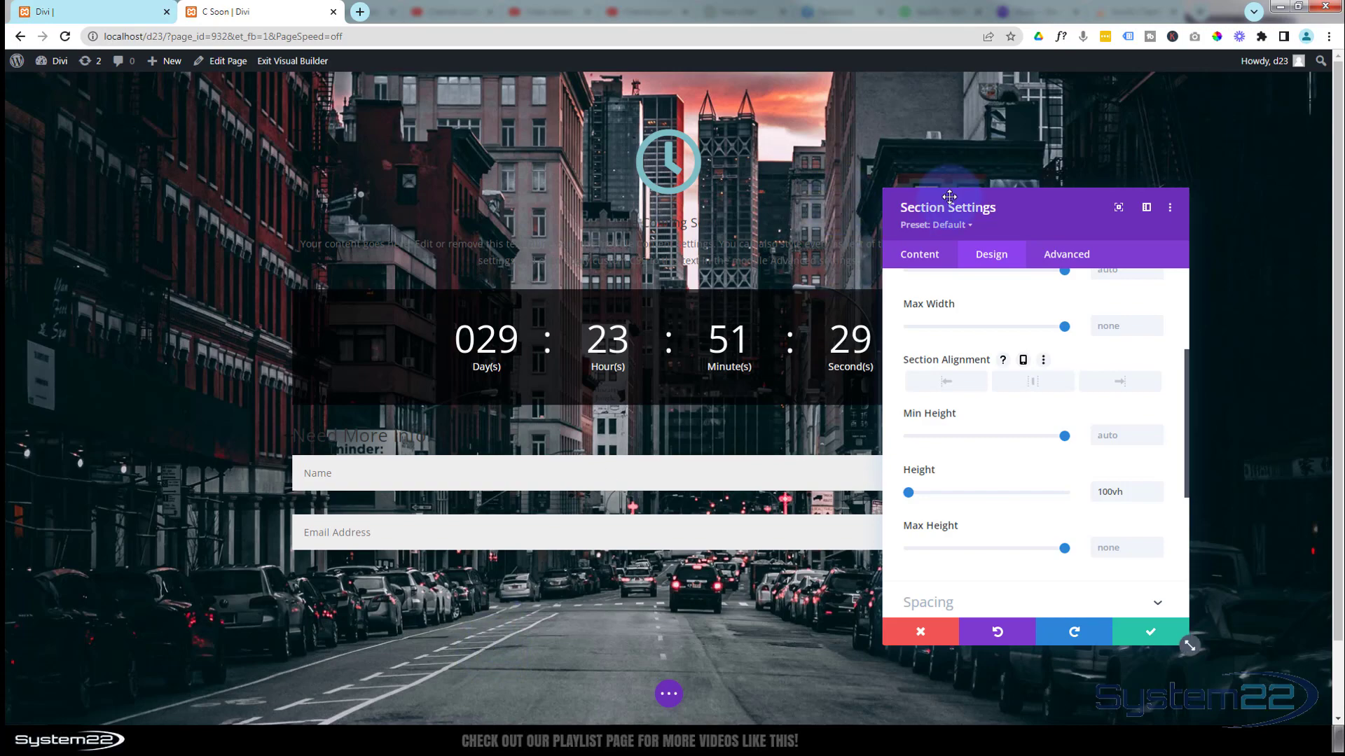
{"action": "left_click", "coordinate": [923, 256]}
{"action": "left_click", "coordinate": [959, 359]}
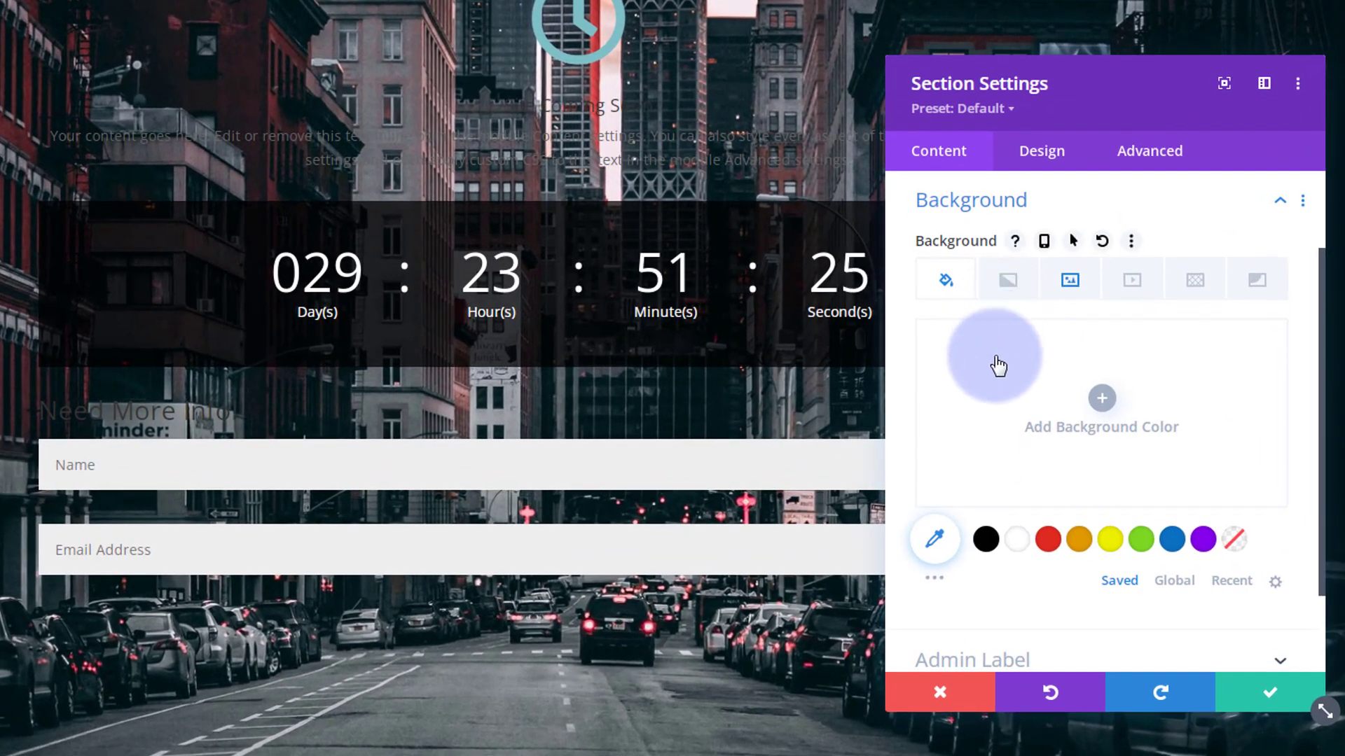
{"action": "left_click", "coordinate": [1010, 284]}
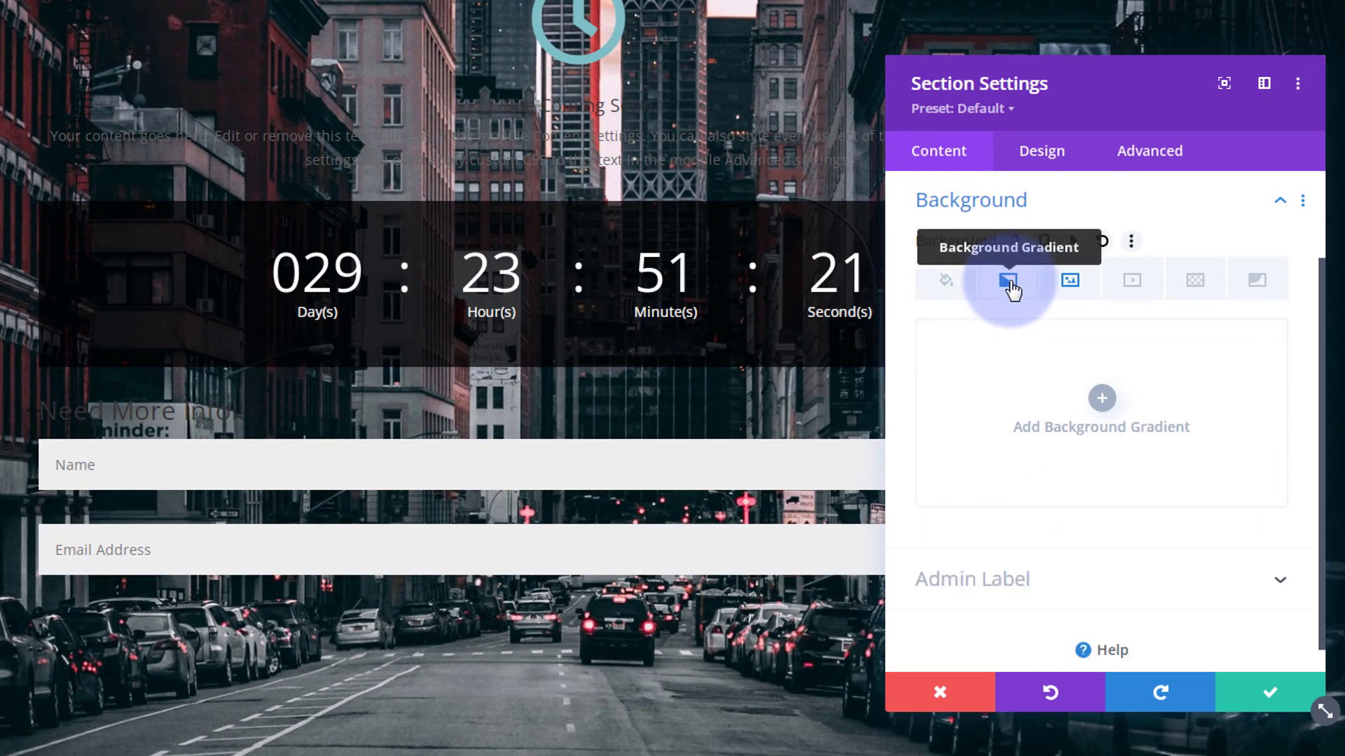
{"action": "left_click", "coordinate": [1102, 397]}
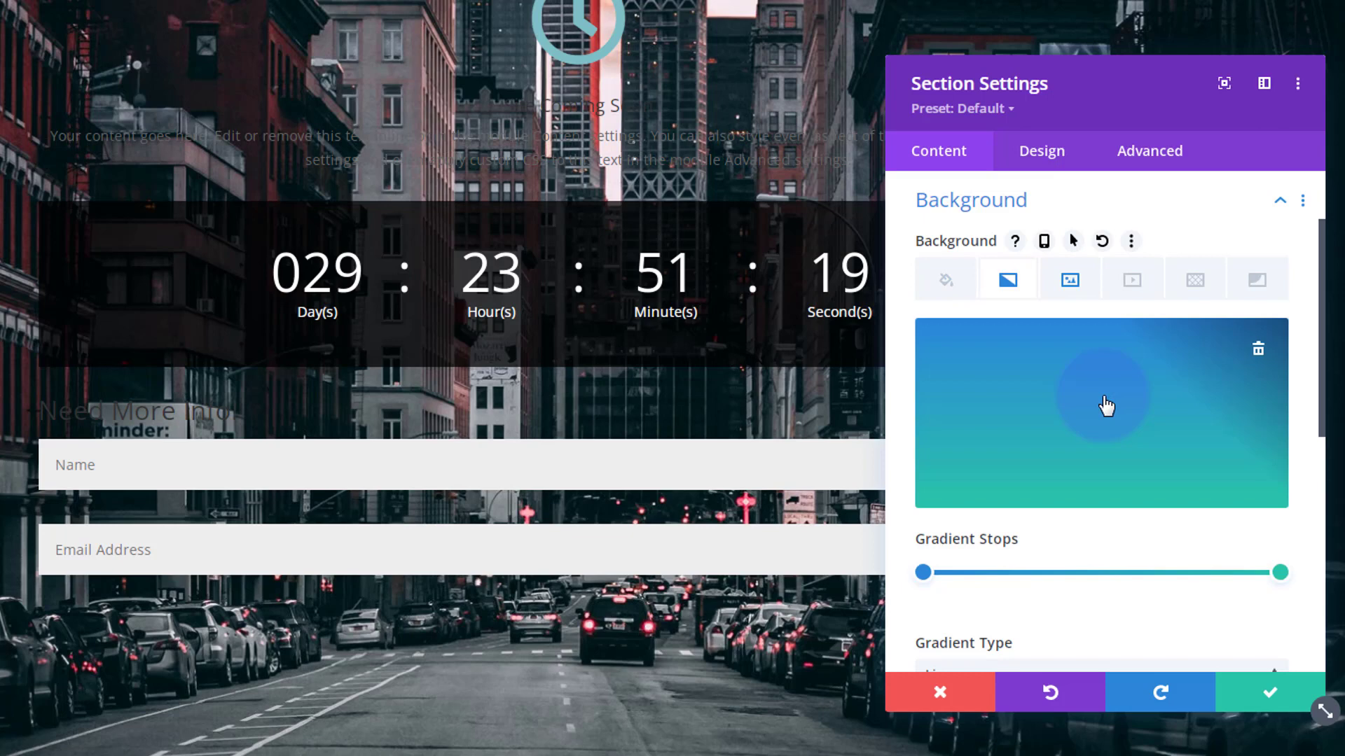
{"action": "left_click", "coordinate": [923, 571]}
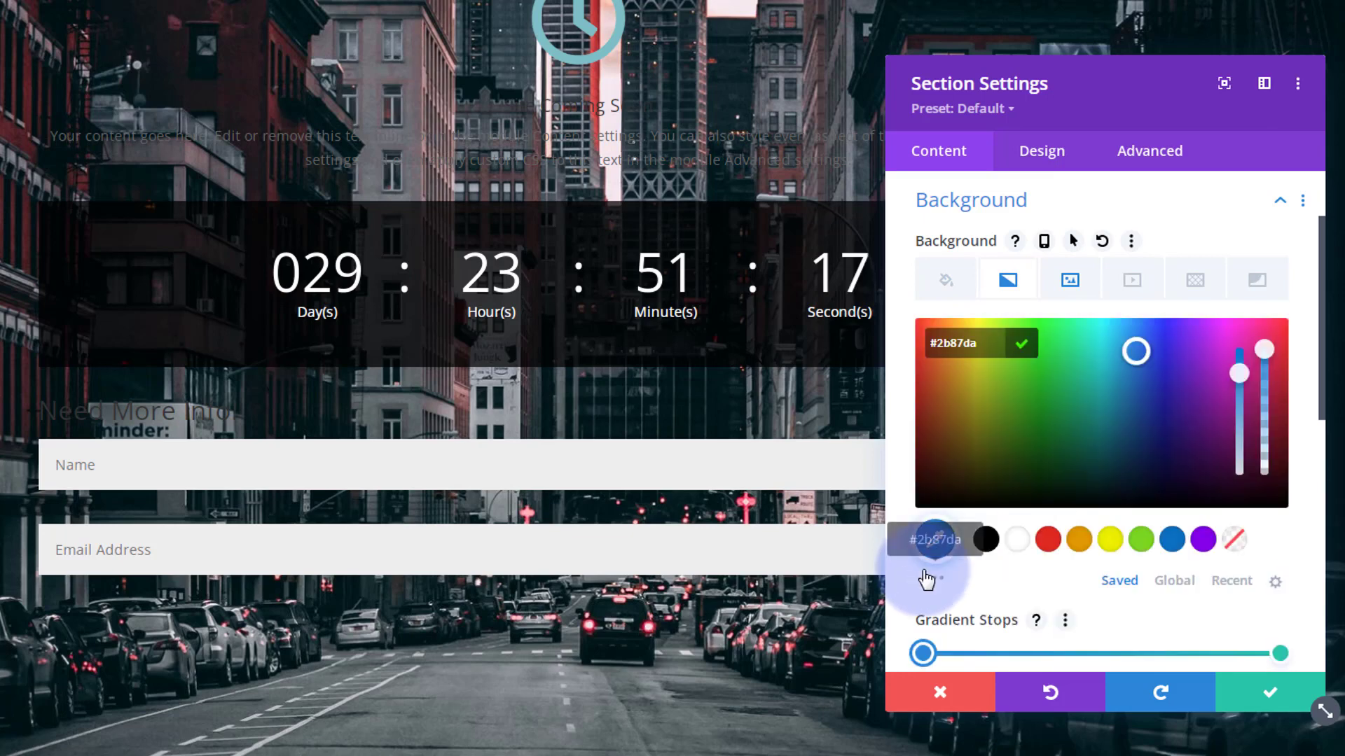
{"action": "left_click", "coordinate": [1201, 541]}
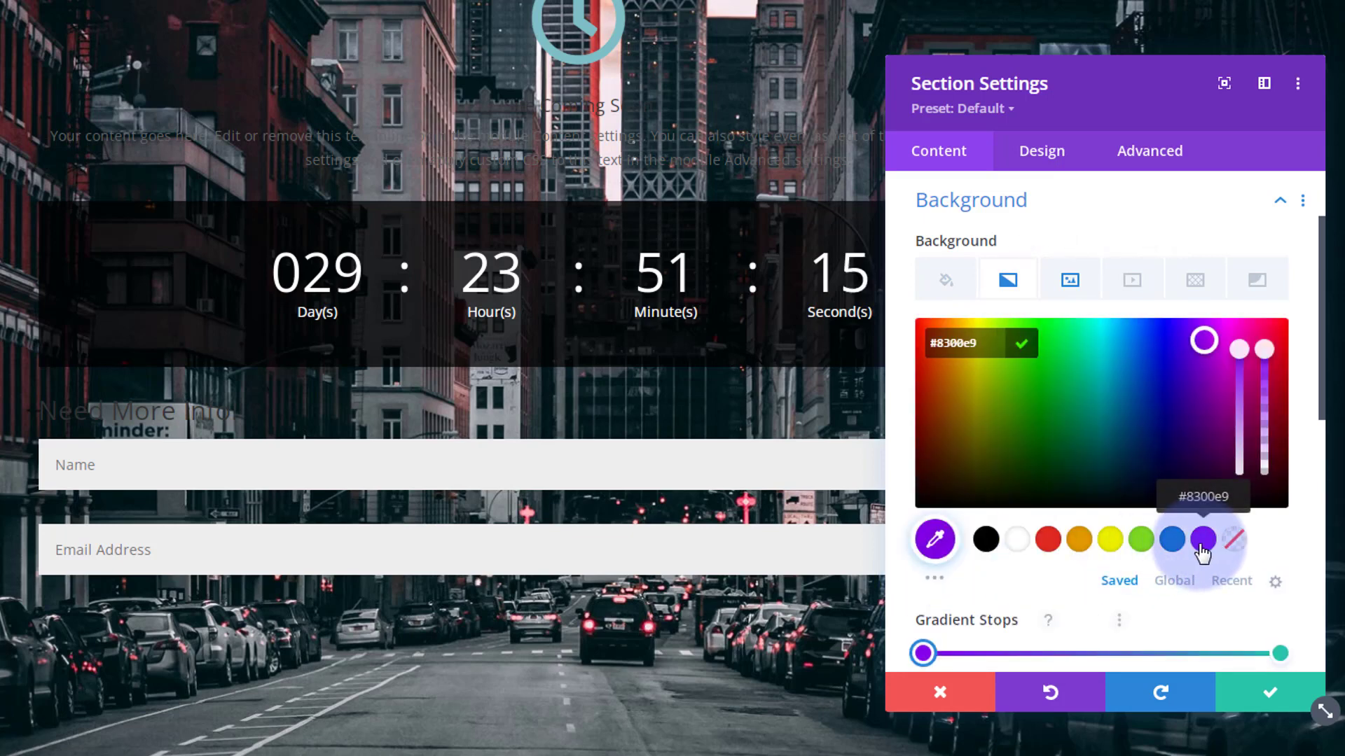
Set the end stop of the section's background gradient to dark grey #1c1c1c.
{"action": "left_click", "coordinate": [1280, 652]}
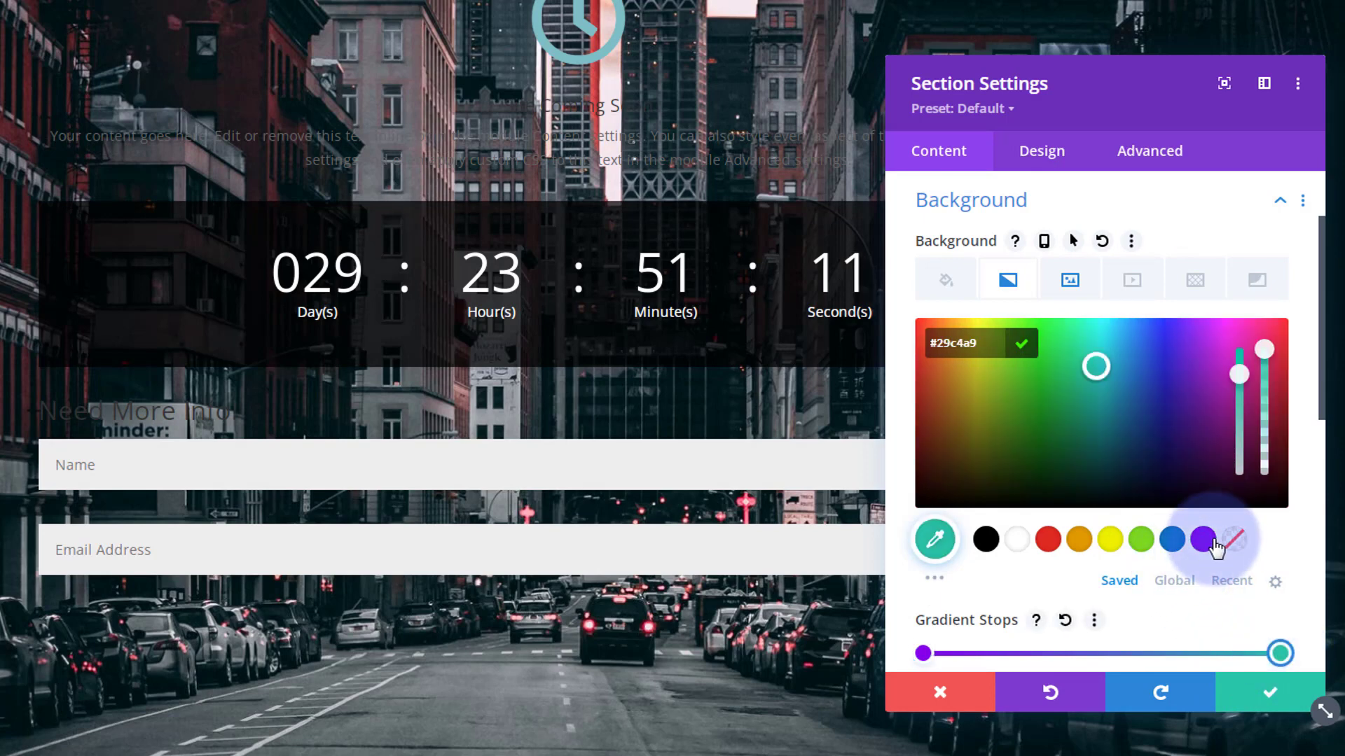
{"action": "left_click", "coordinate": [986, 540]}
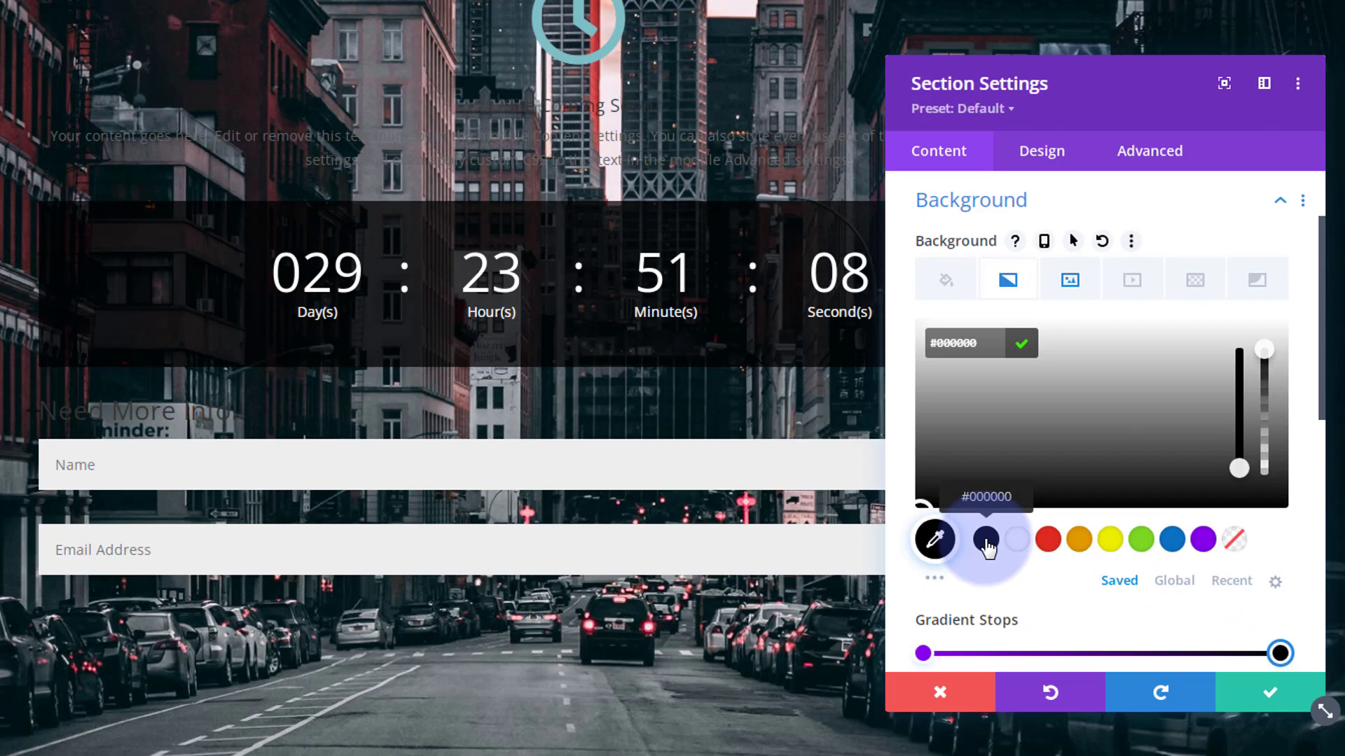
{"action": "left_click", "coordinate": [923, 496]}
{"action": "left_click_drag", "start_coordinate": [923, 496], "coordinate": [920, 492]}
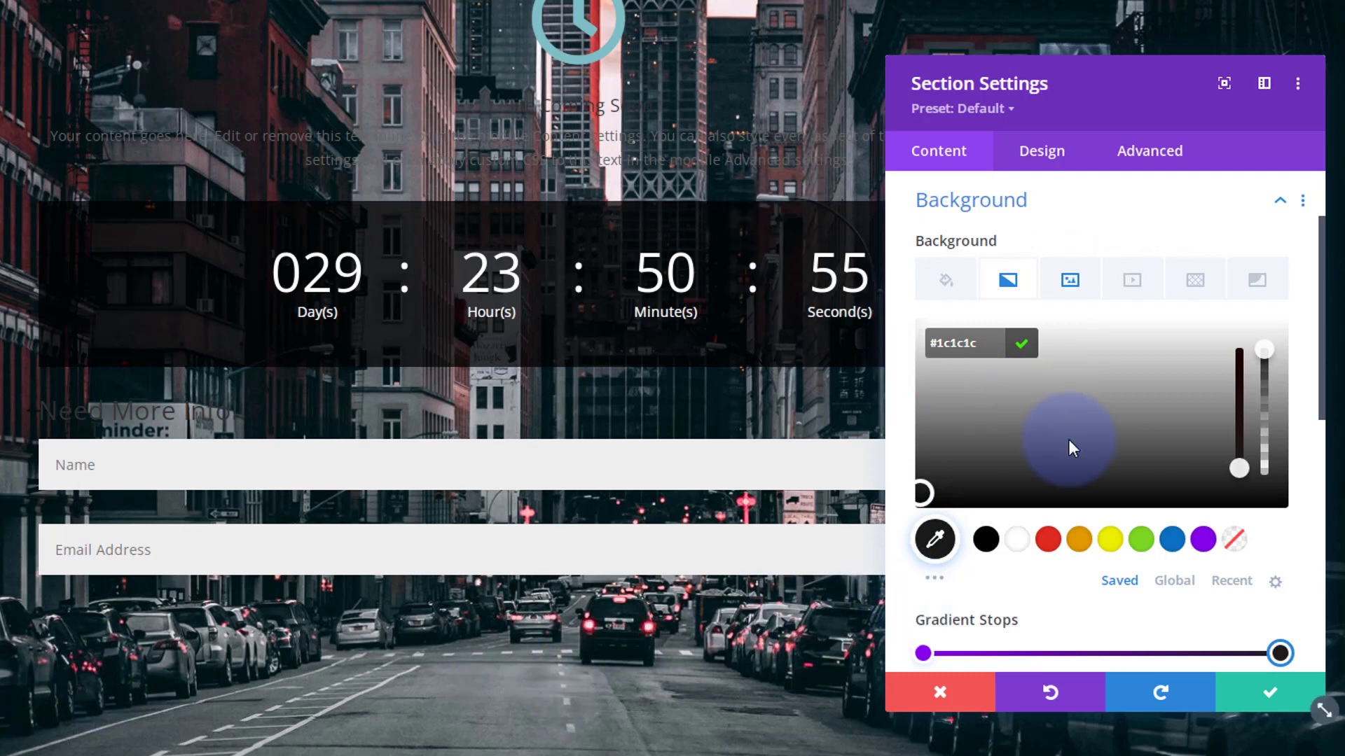
Set the section's background image blend to Multiply.
{"action": "left_click", "coordinate": [1076, 283]}
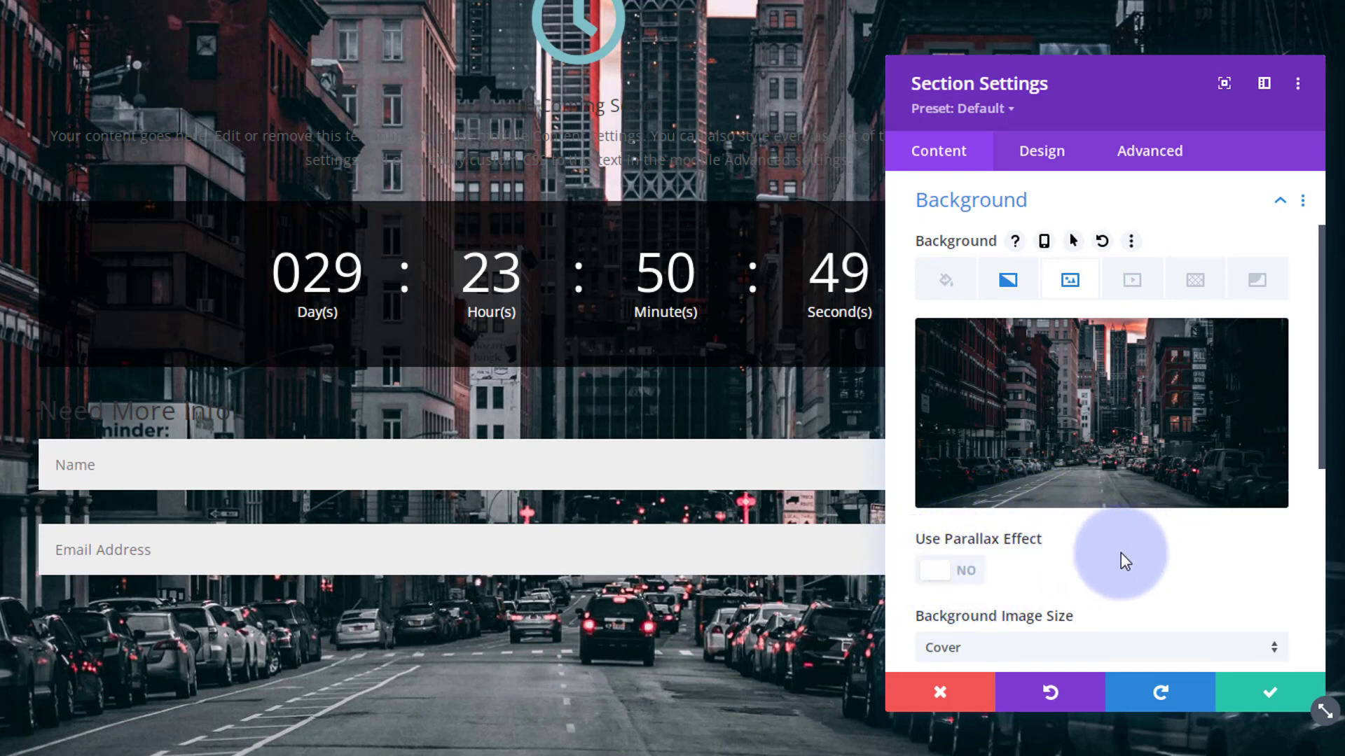
{"action": "scroll", "coordinate": [1122, 547], "scroll_direction": "down", "scroll_amount": 2}
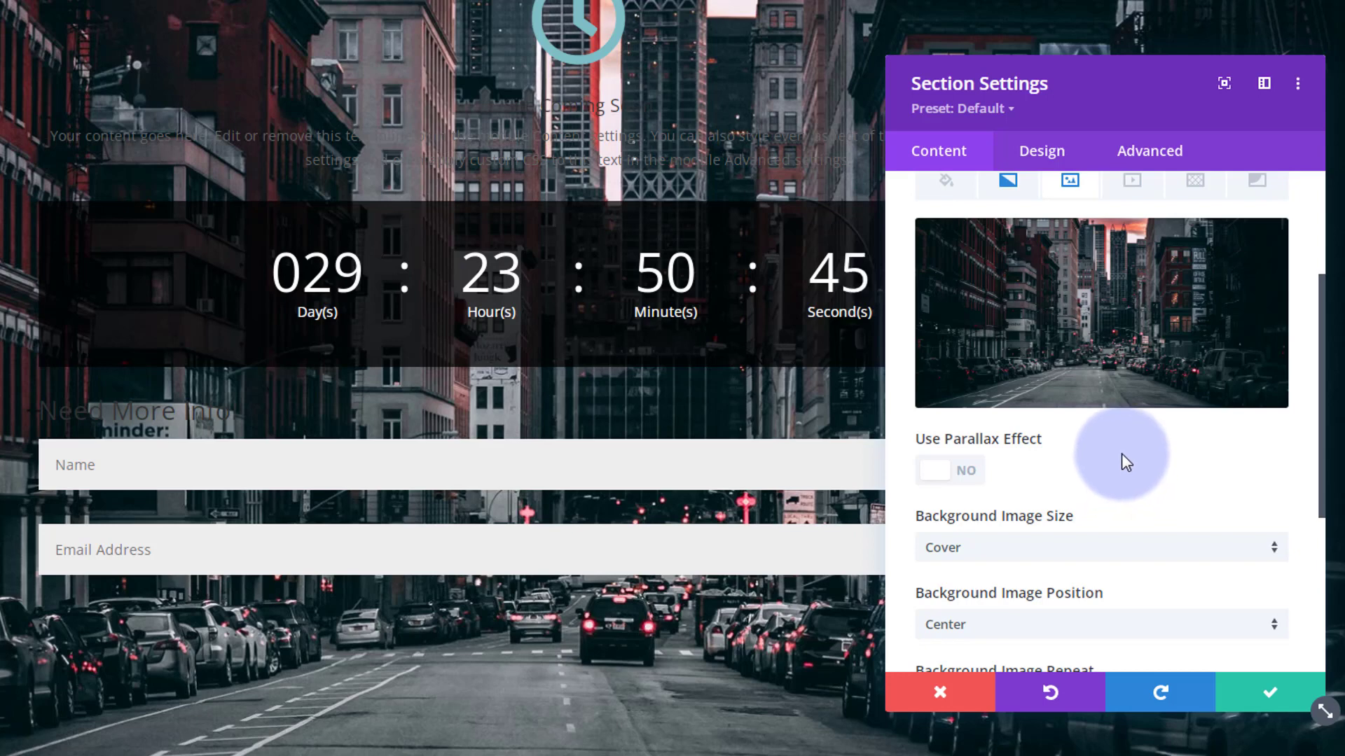
{"action": "scroll", "coordinate": [1120, 462], "scroll_direction": "down", "scroll_amount": 6}
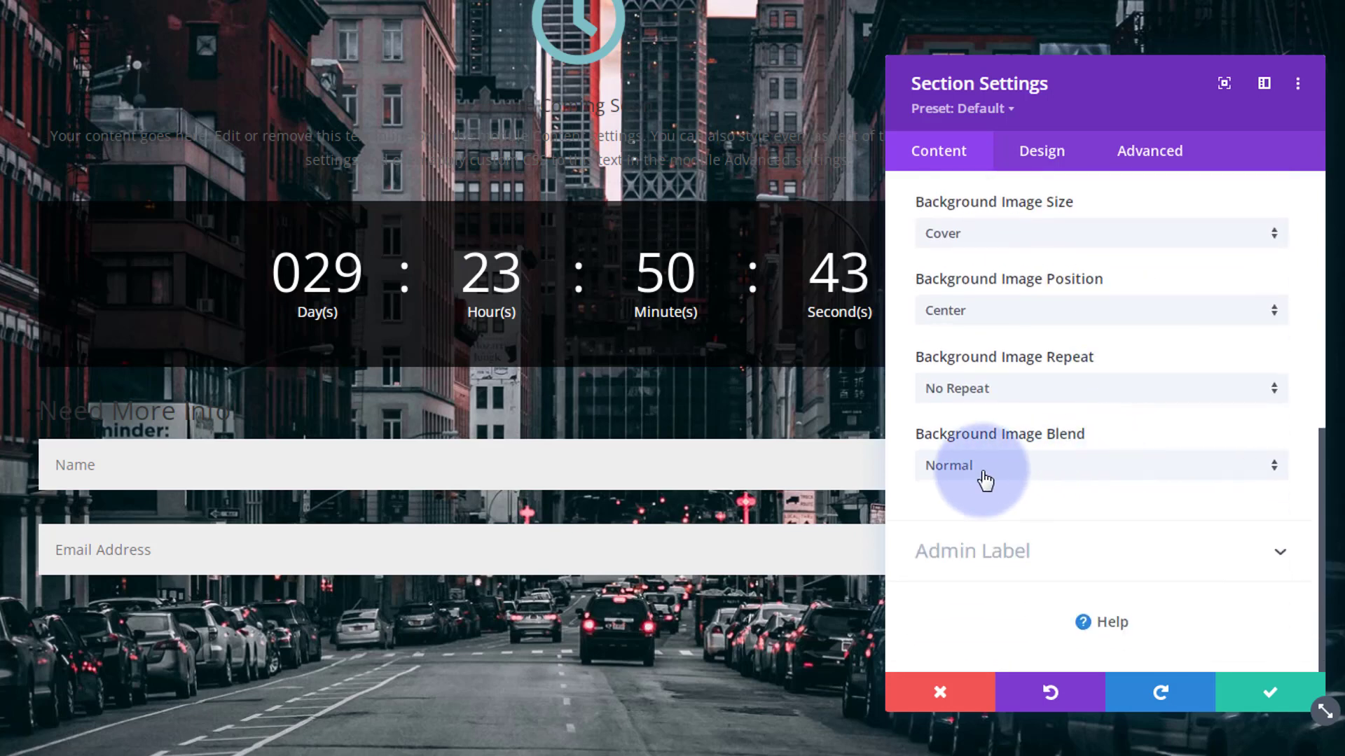
{"action": "left_click", "coordinate": [1057, 466]}
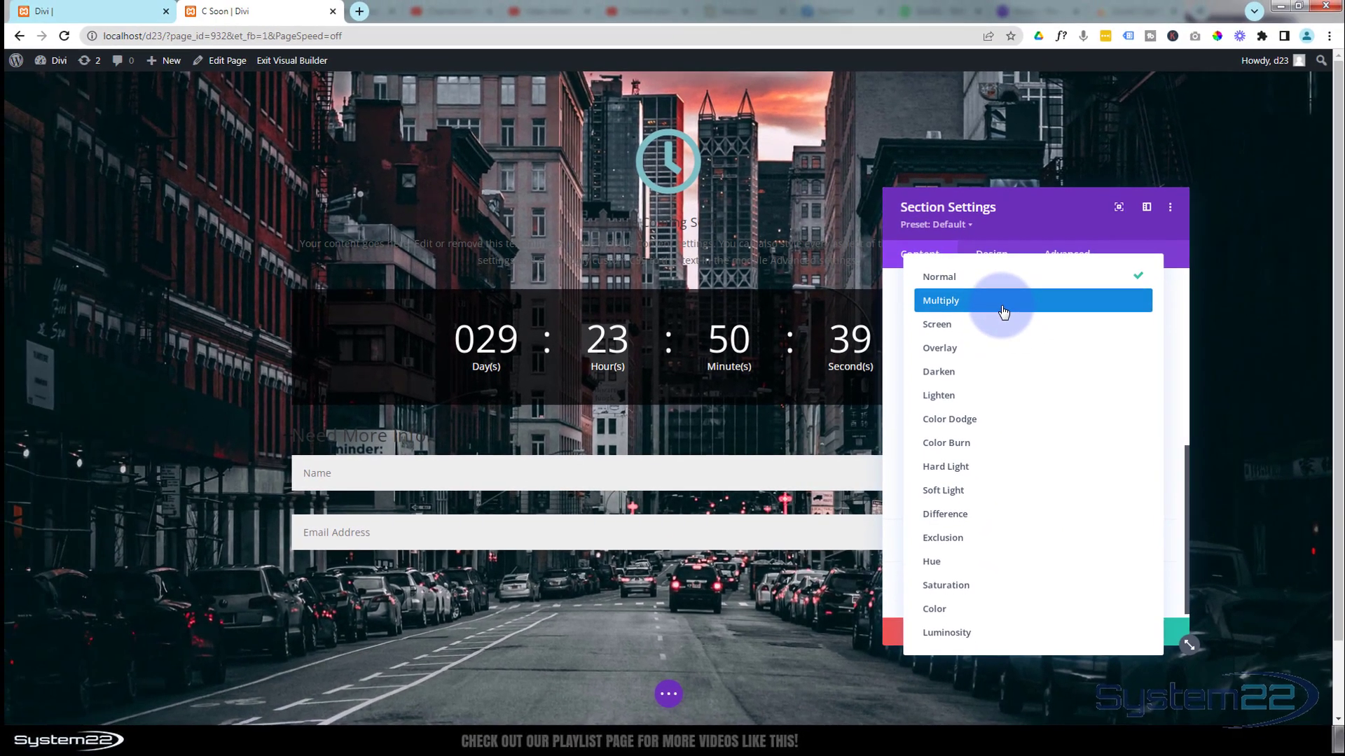
{"action": "left_click", "coordinate": [994, 309]}
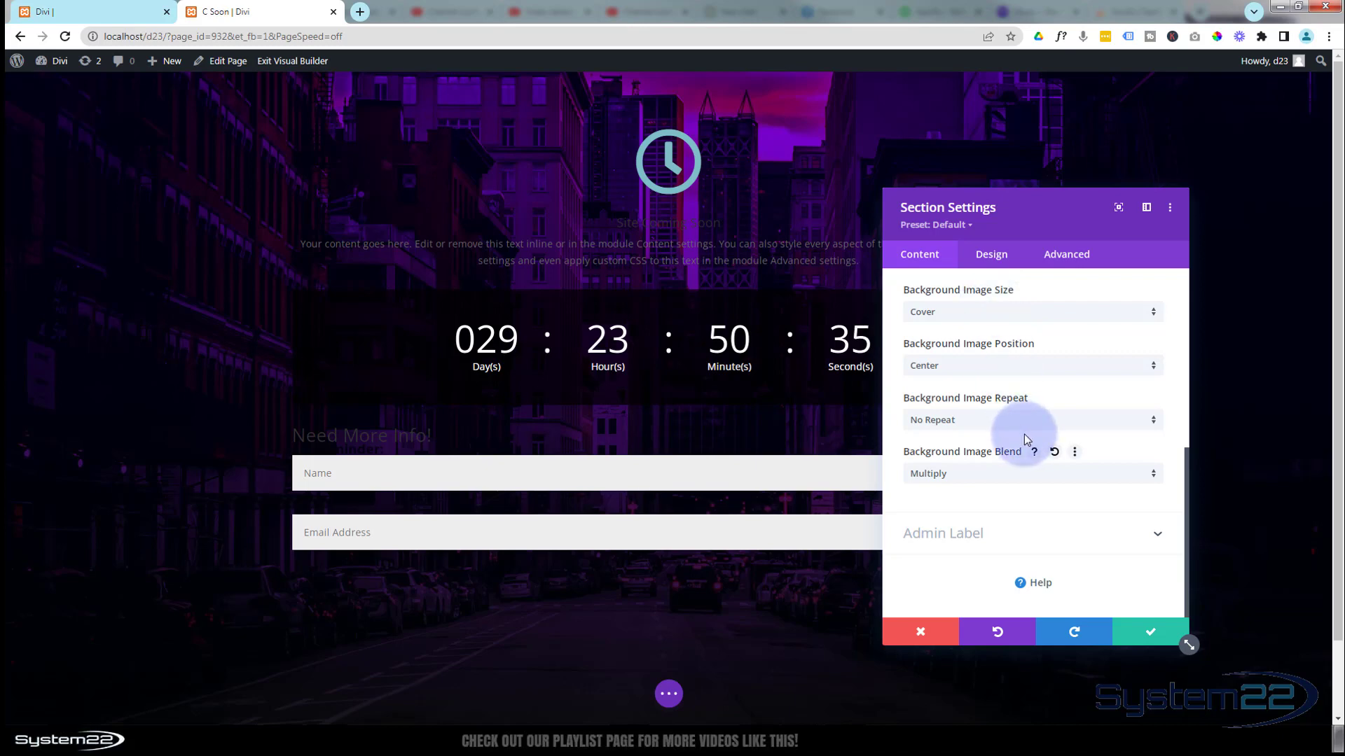
Set the section's background image blend to Luminosity and save the section settings.
{"action": "left_click", "coordinate": [976, 480]}
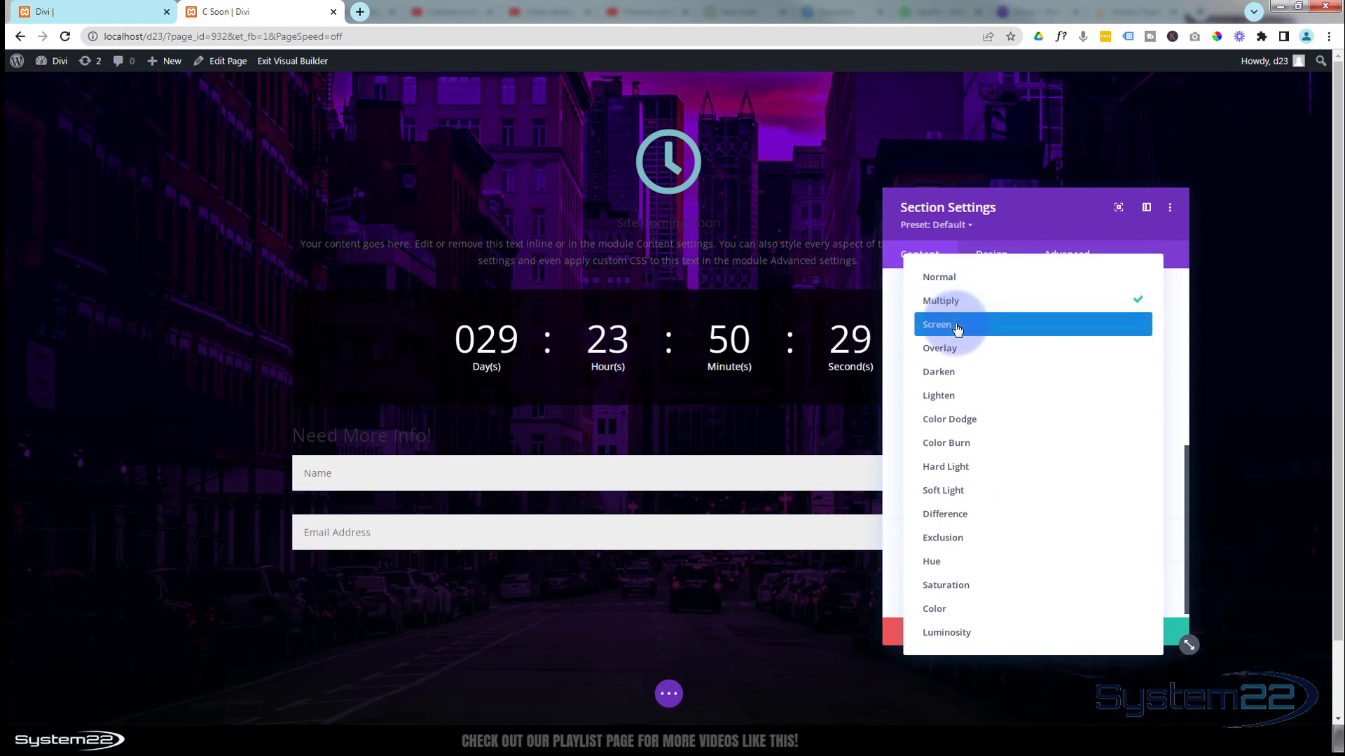
{"action": "left_click", "coordinate": [958, 324]}
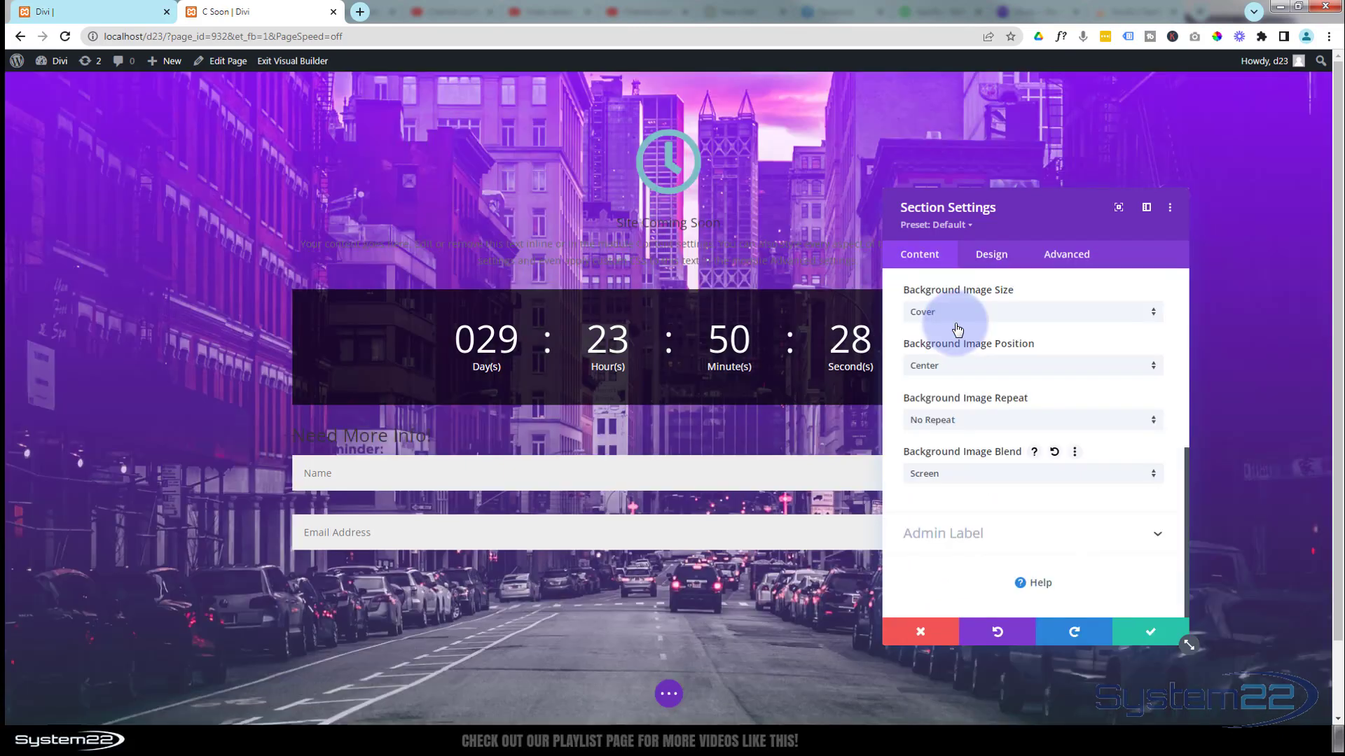
{"action": "left_click", "coordinate": [968, 479]}
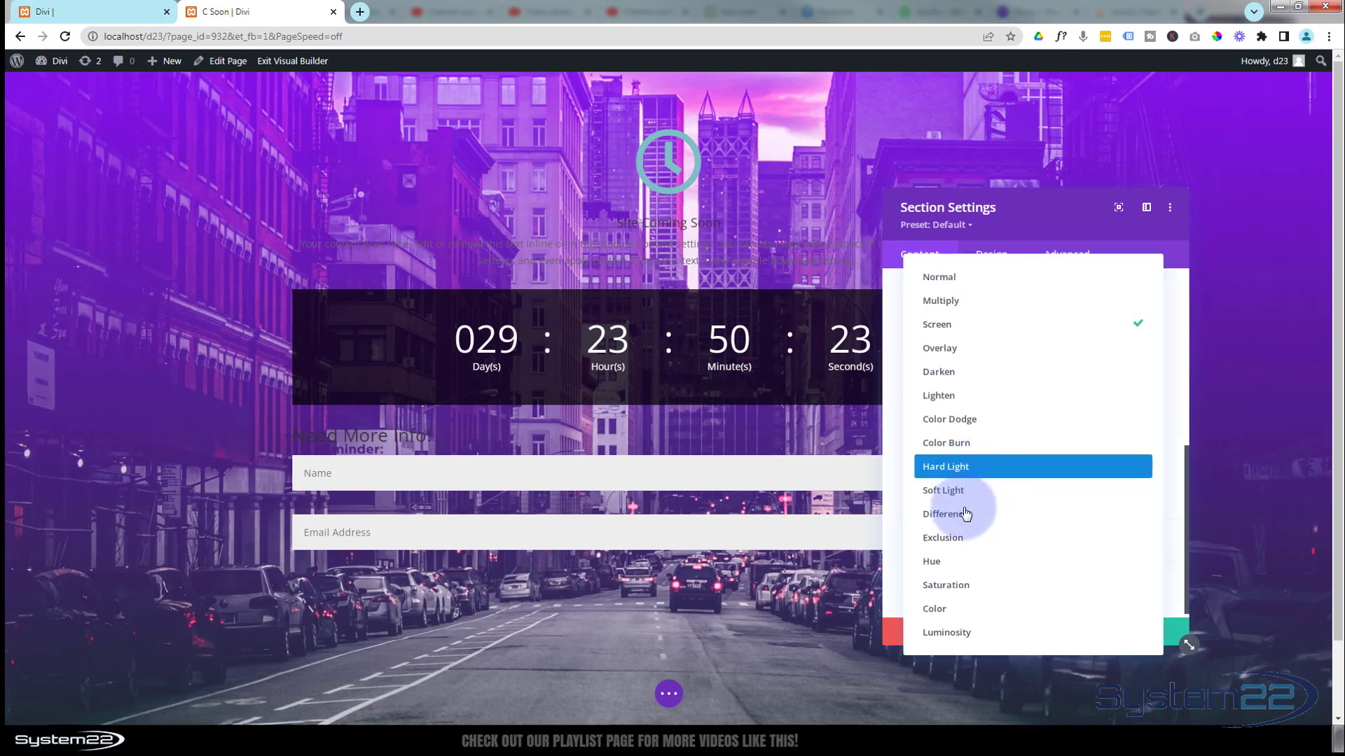
{"action": "left_click", "coordinate": [959, 632]}
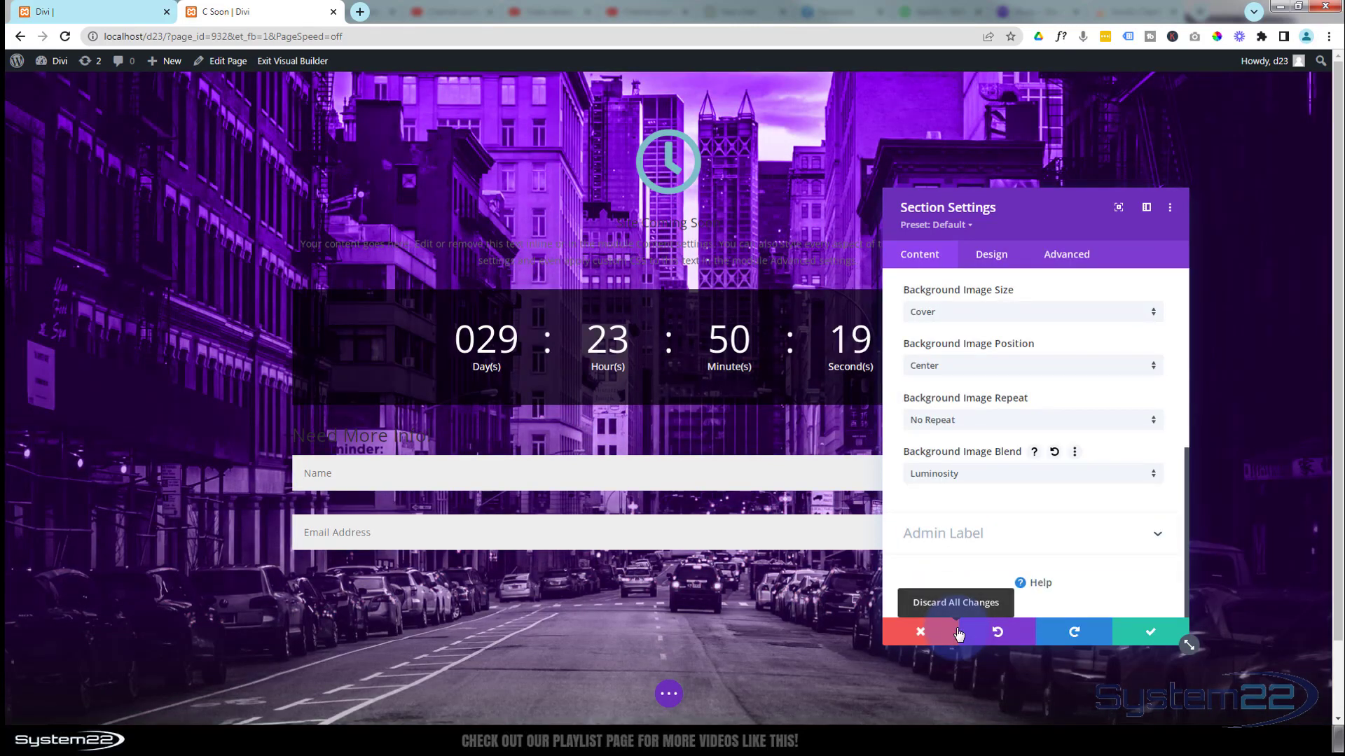
{"action": "left_click", "coordinate": [997, 480]}
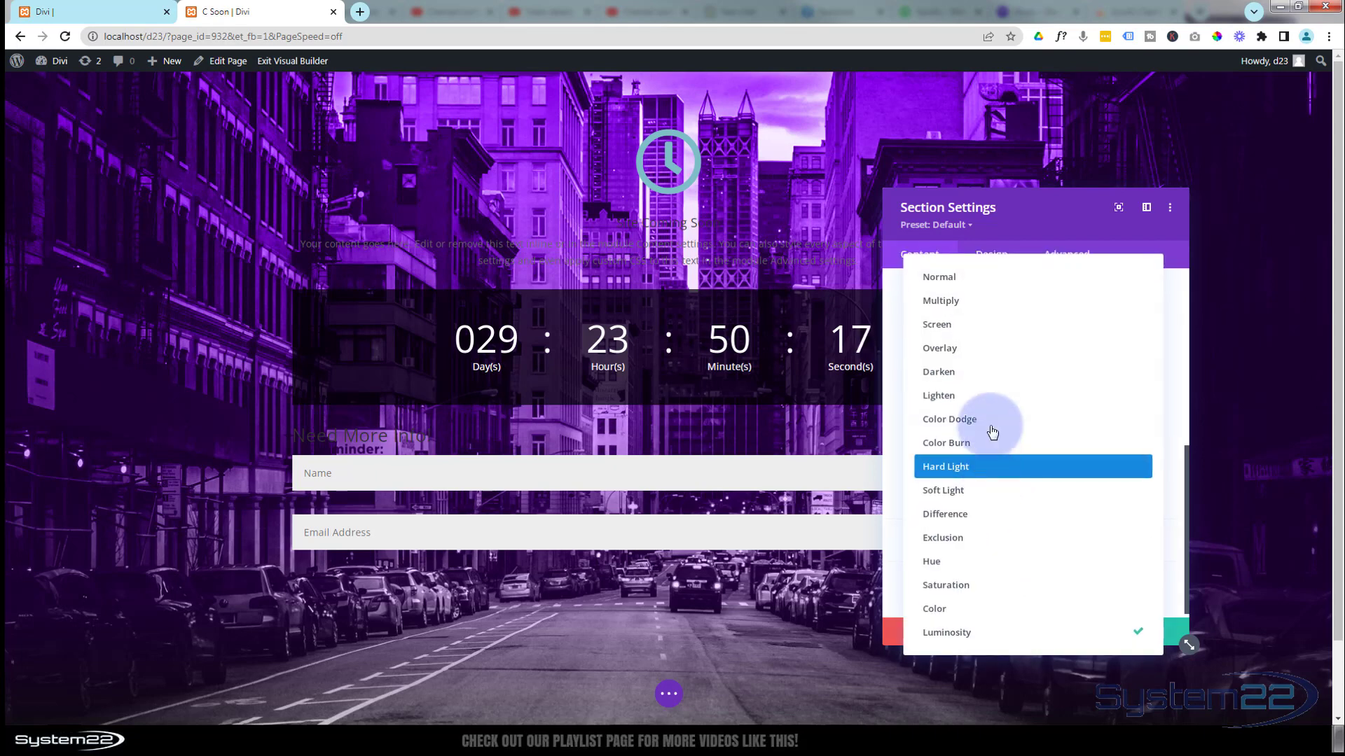
{"action": "left_click", "coordinate": [892, 427]}
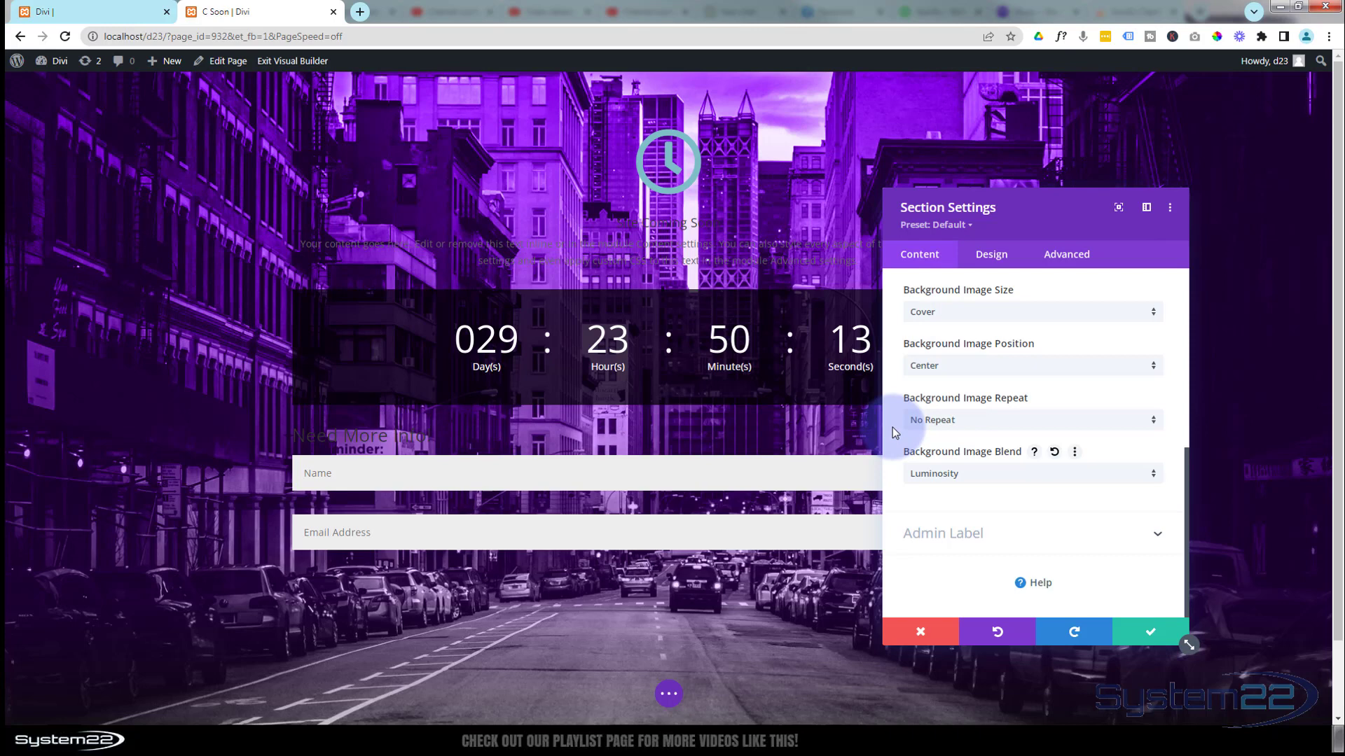
{"action": "left_click", "coordinate": [1152, 634]}
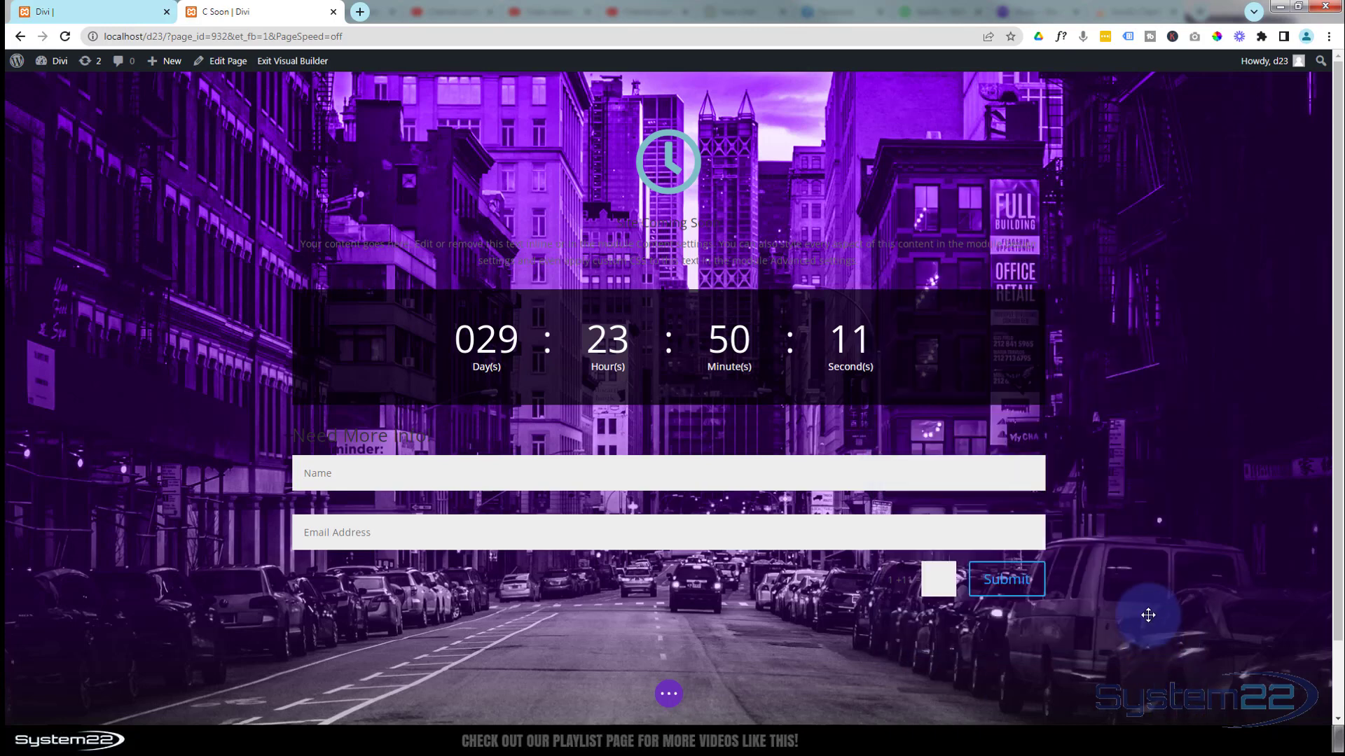
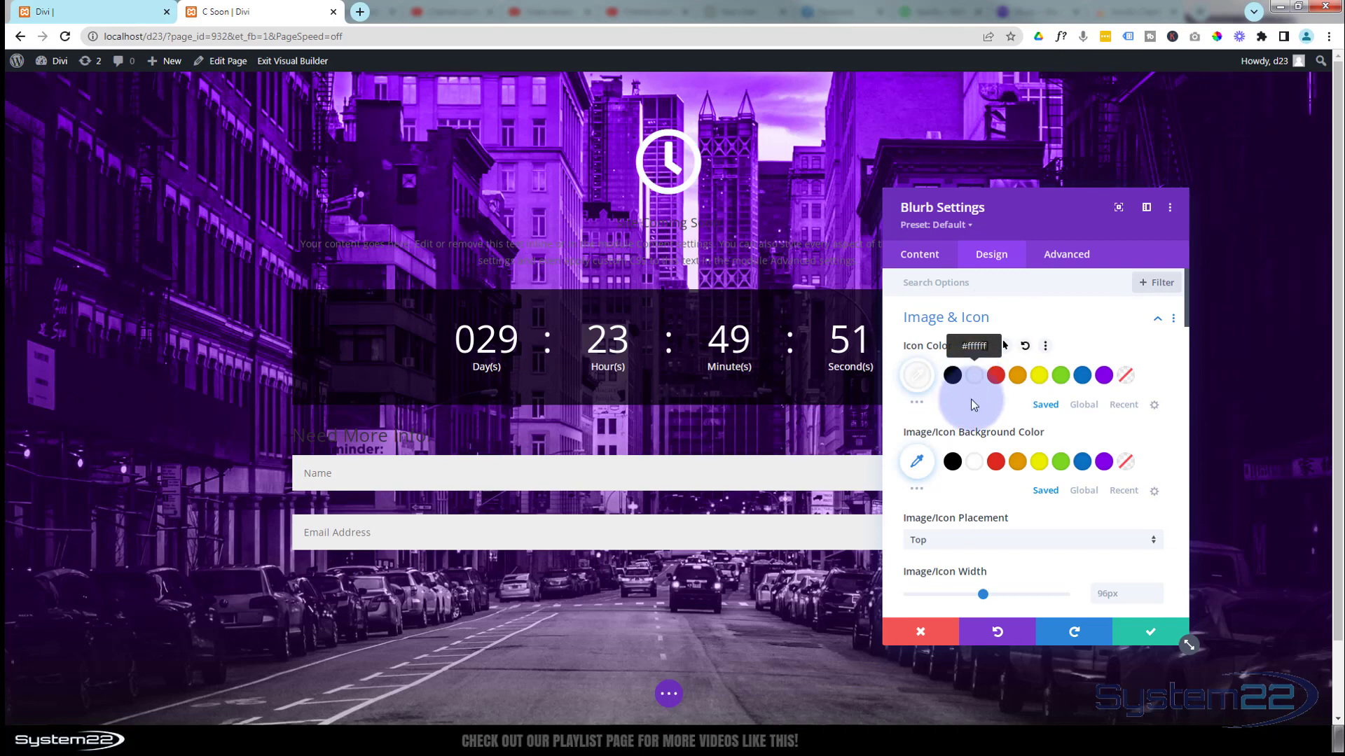
Set the clock blurb's text to centre alignment with the Light text colour.
{"action": "left_click_drag", "start_coordinate": [1010, 231], "coordinate": [931, 237]}
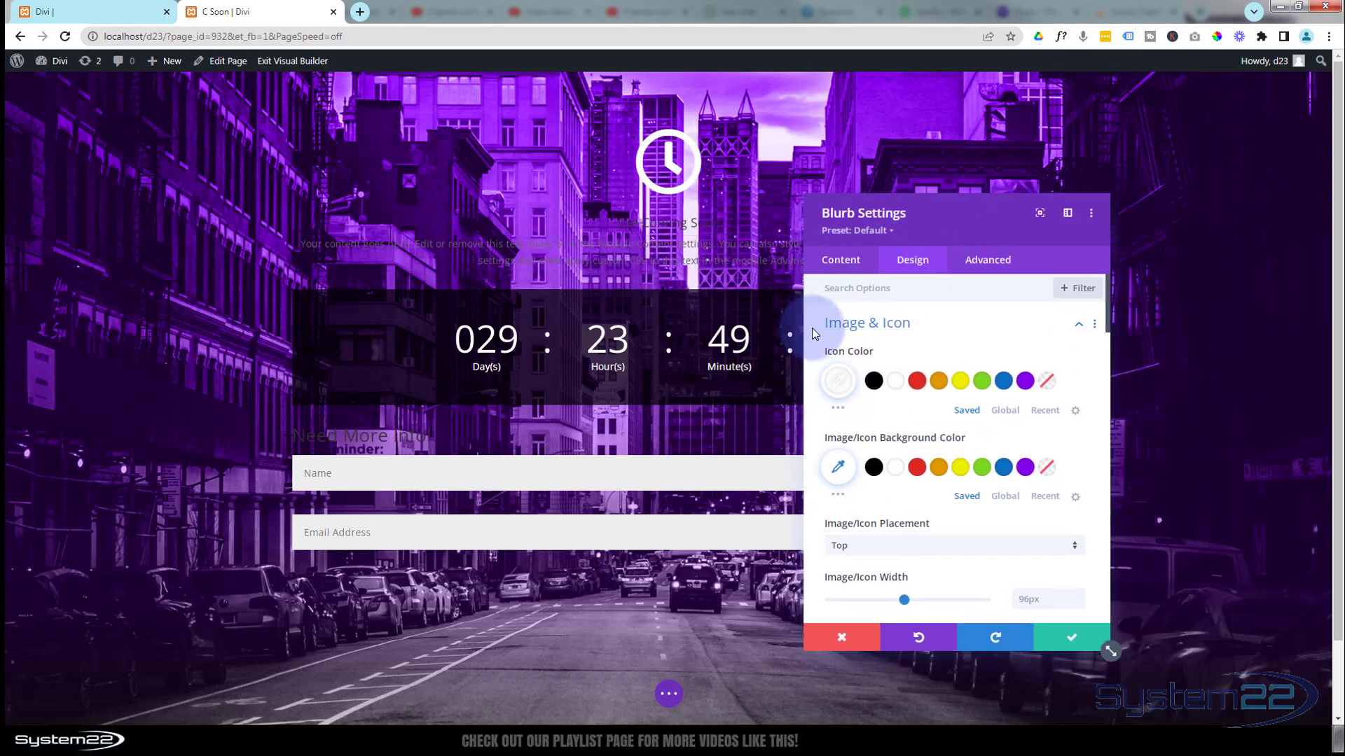
{"action": "left_click", "coordinate": [944, 326]}
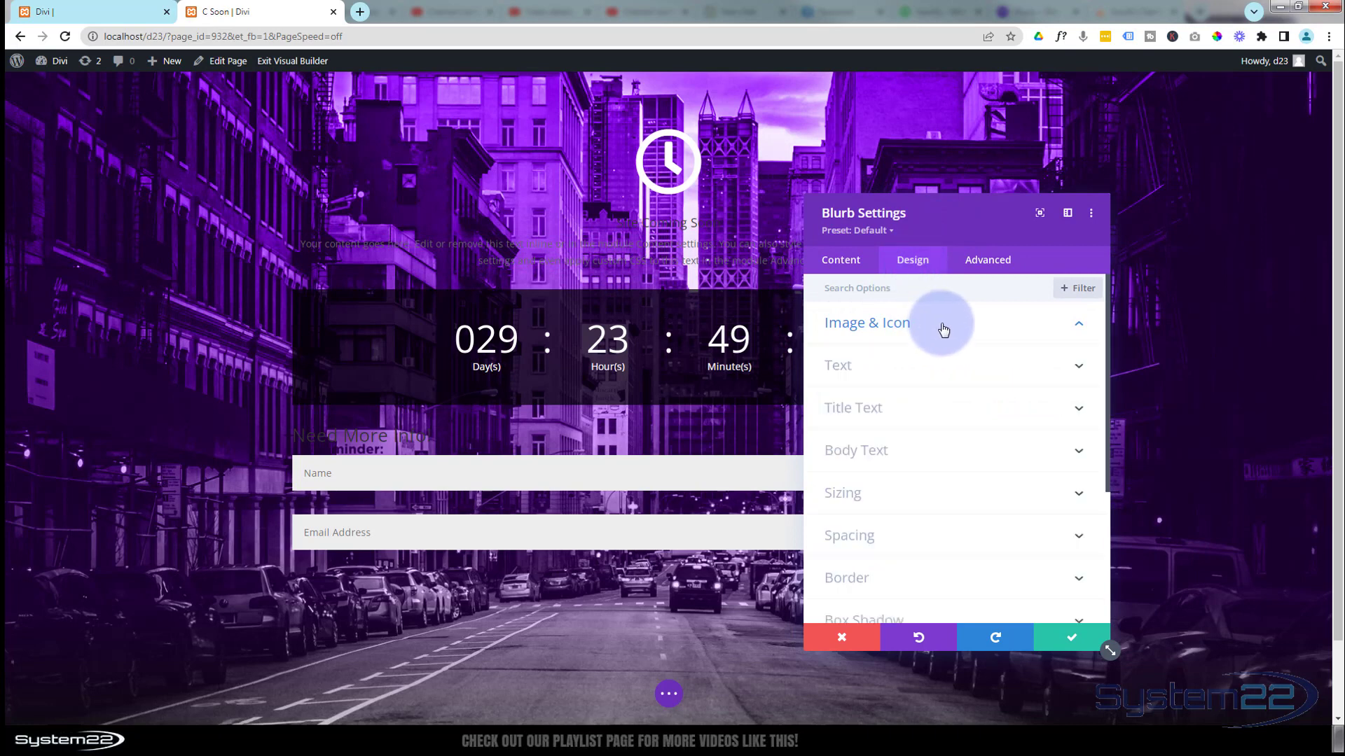
{"action": "left_click", "coordinate": [955, 374]}
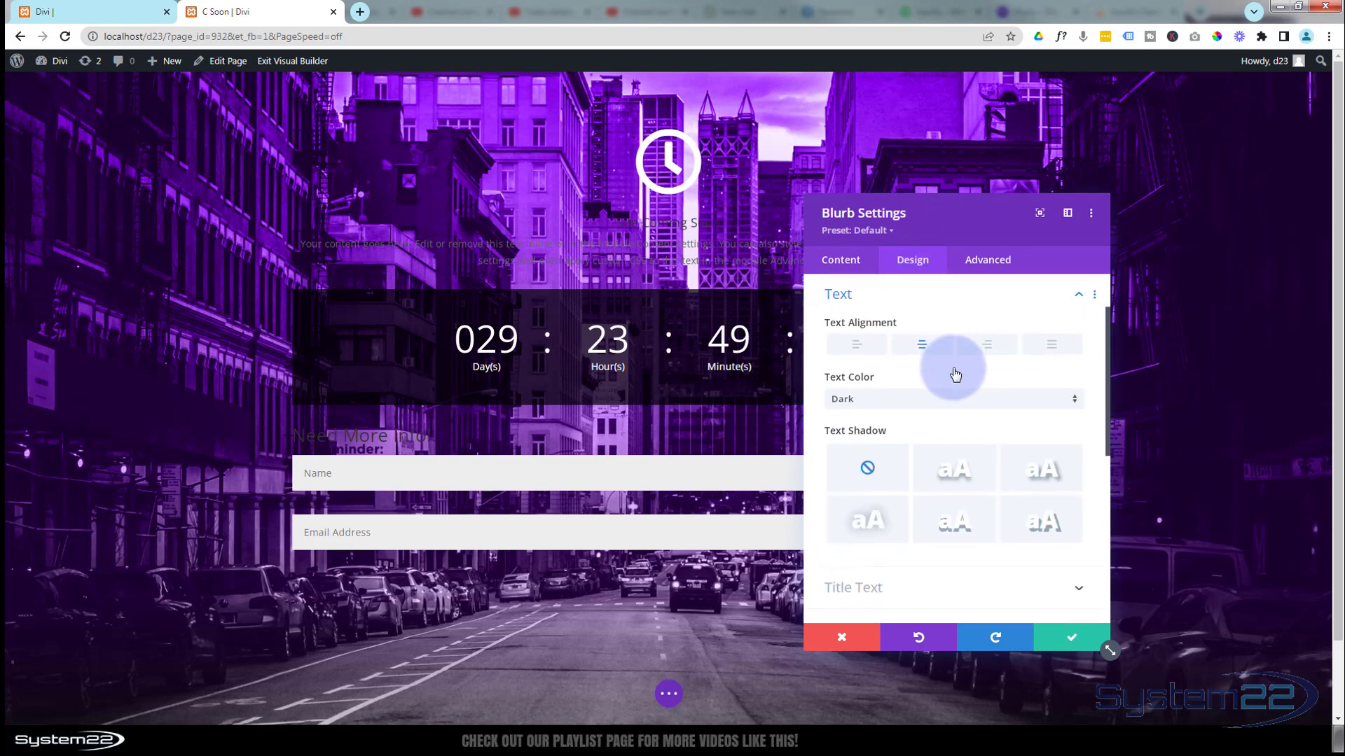
{"action": "left_click", "coordinate": [921, 350]}
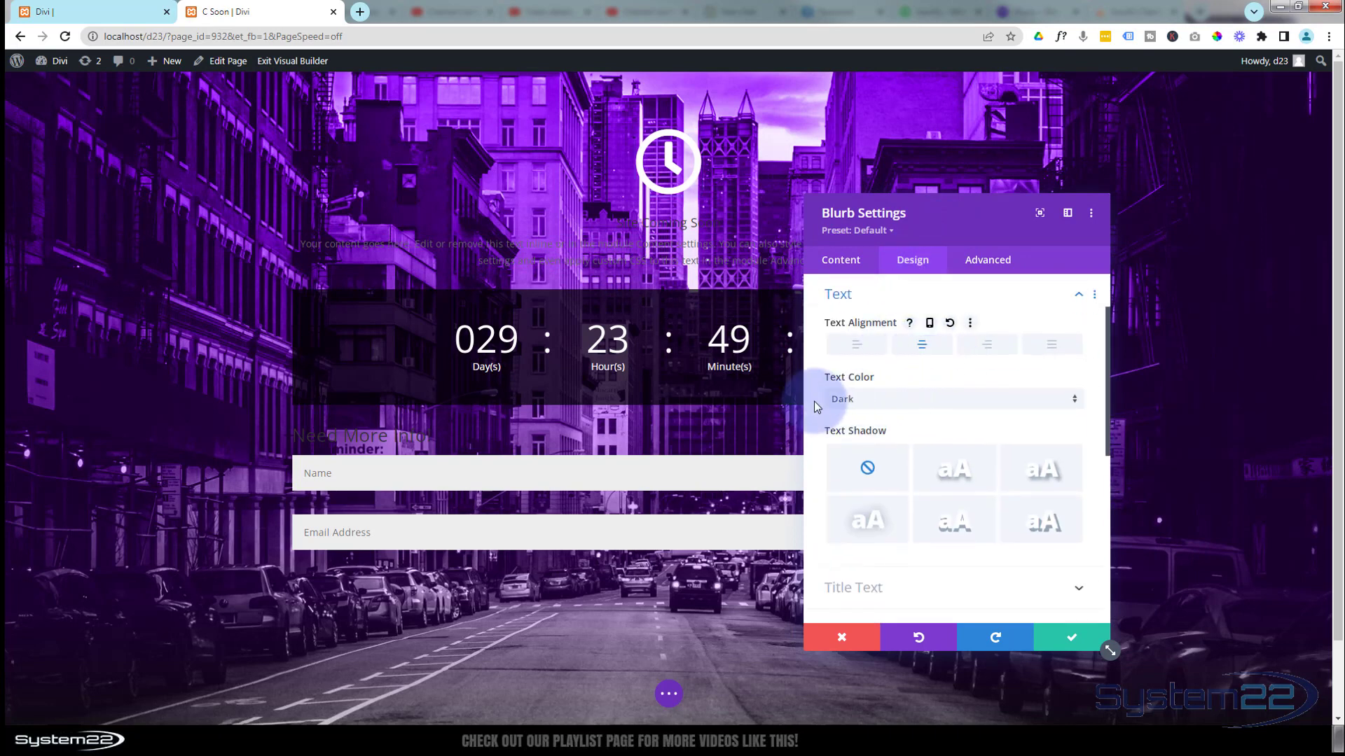
{"action": "left_click", "coordinate": [886, 406]}
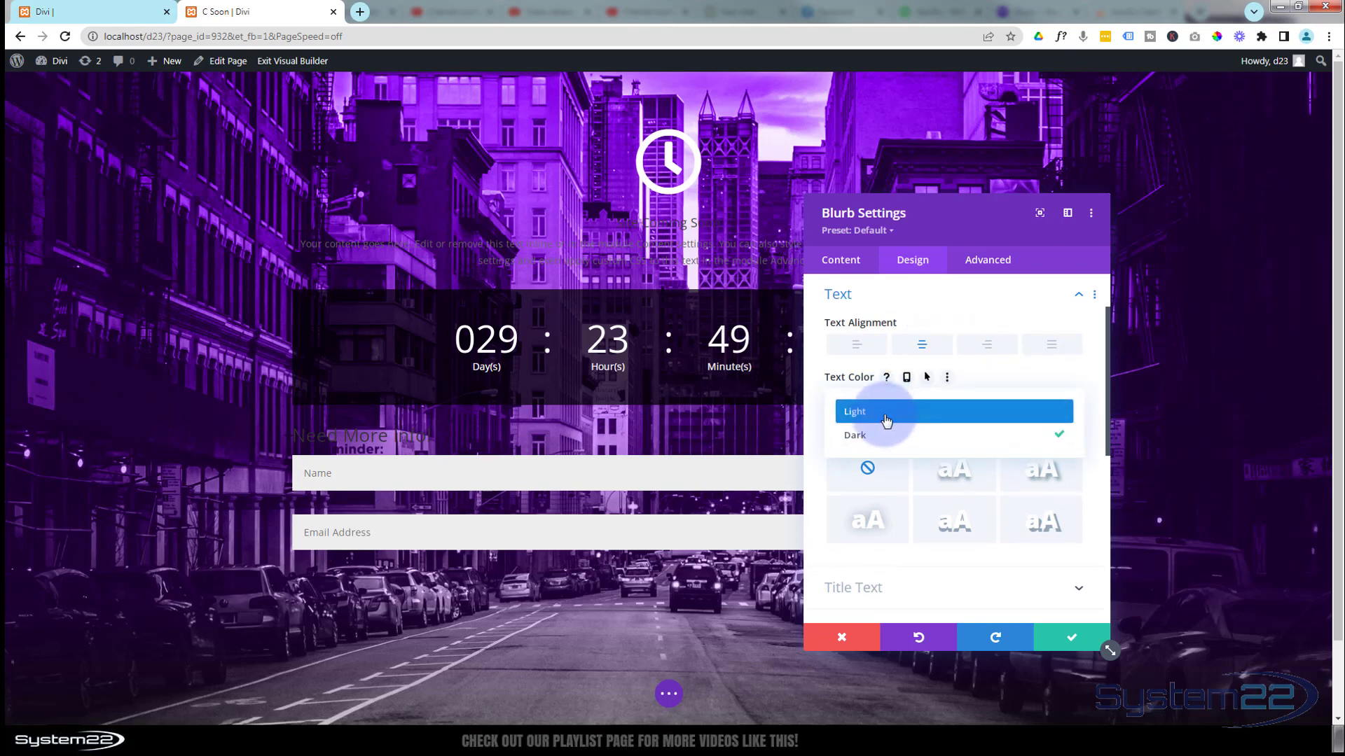
{"action": "left_click", "coordinate": [886, 418]}
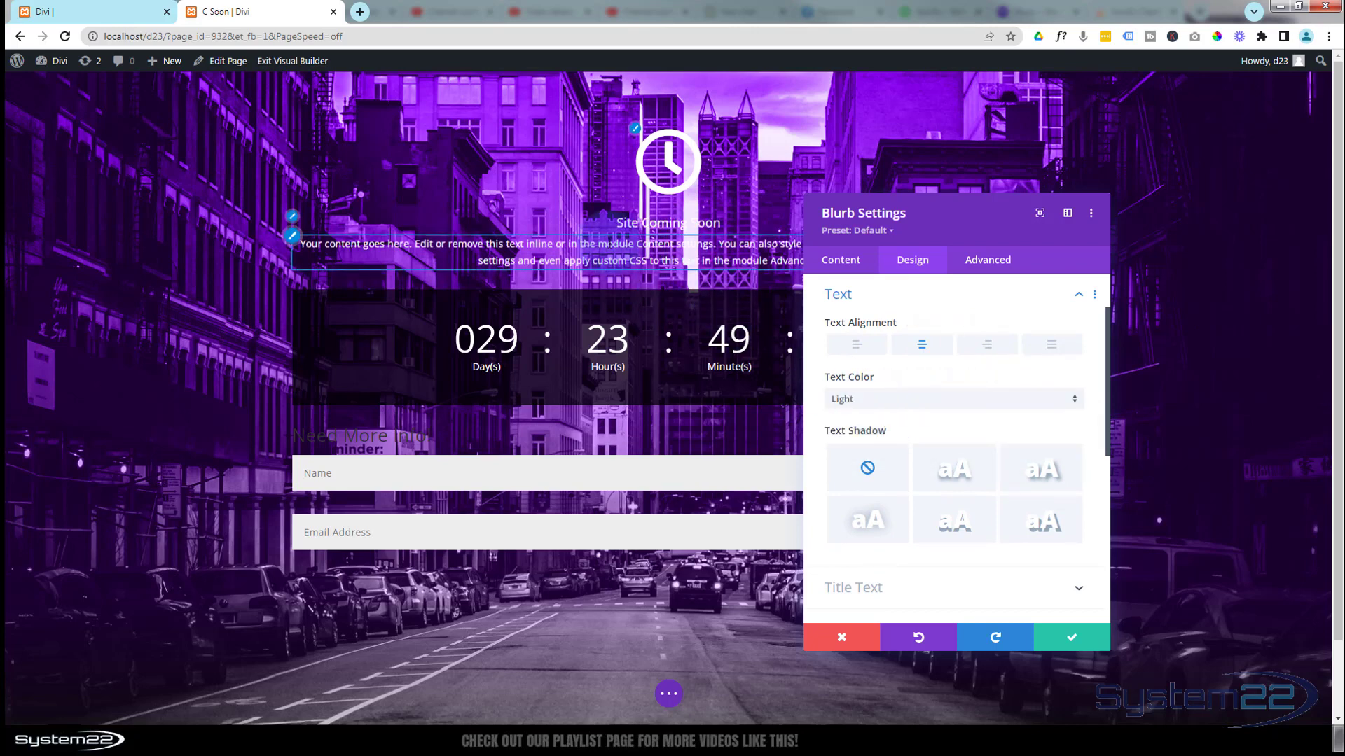
{"action": "left_click", "coordinate": [916, 488]}
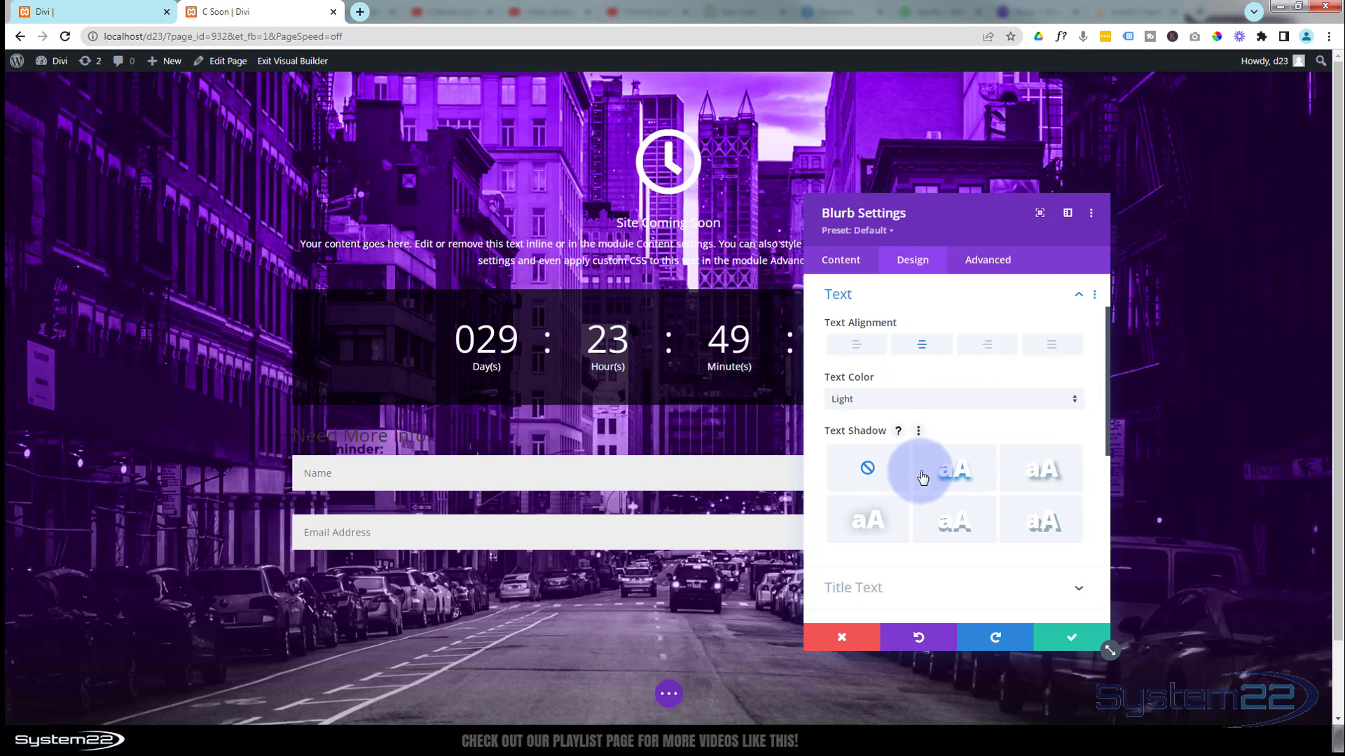
Make the blurb's title bold at 40px and save the blurb settings.
{"action": "scroll", "coordinate": [922, 477], "scroll_direction": "down", "scroll_amount": 2}
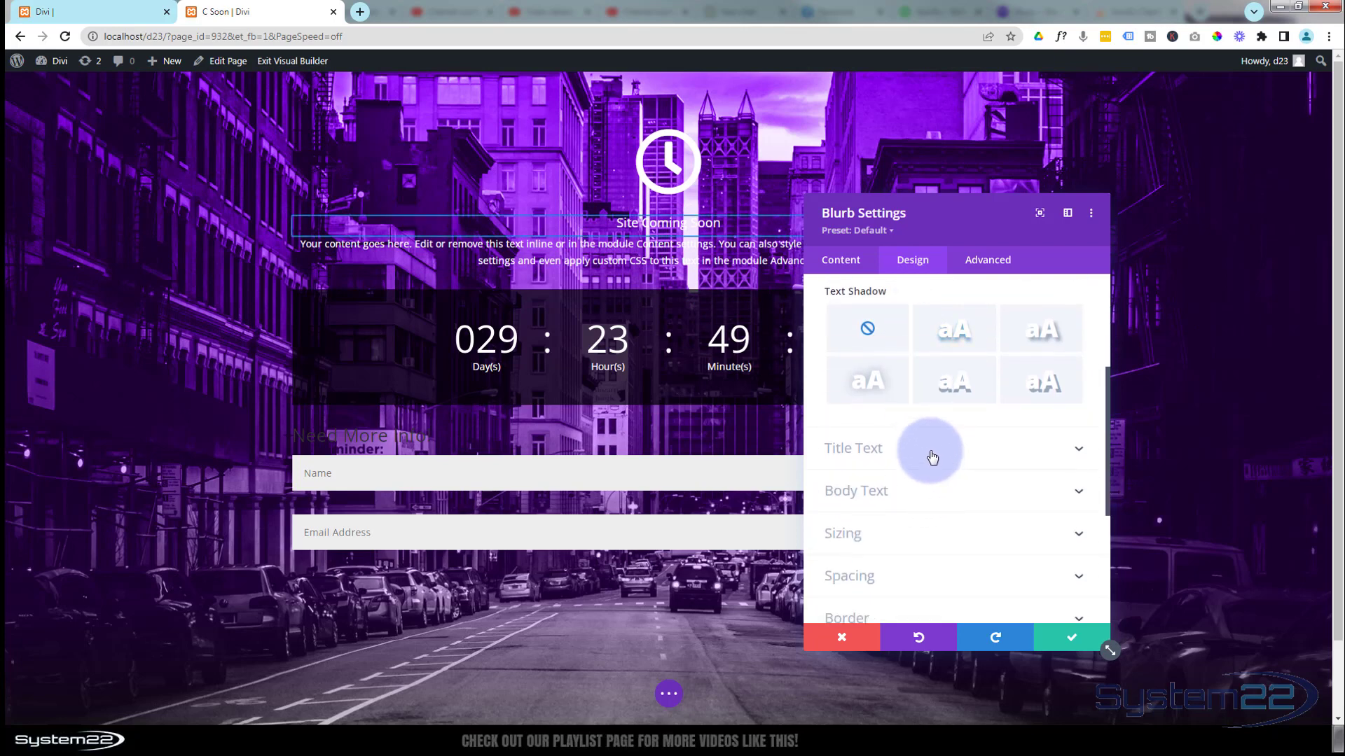
{"action": "left_click", "coordinate": [930, 456]}
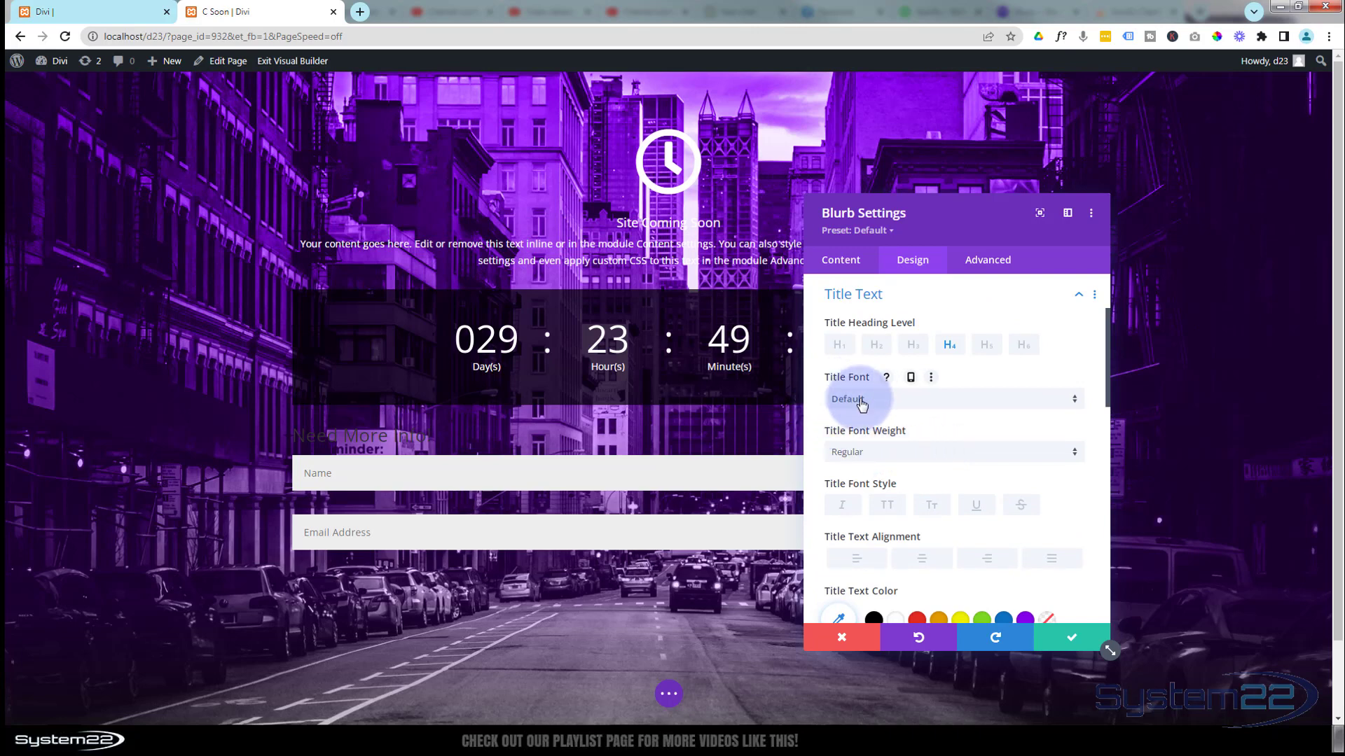
{"action": "left_click", "coordinate": [881, 459]}
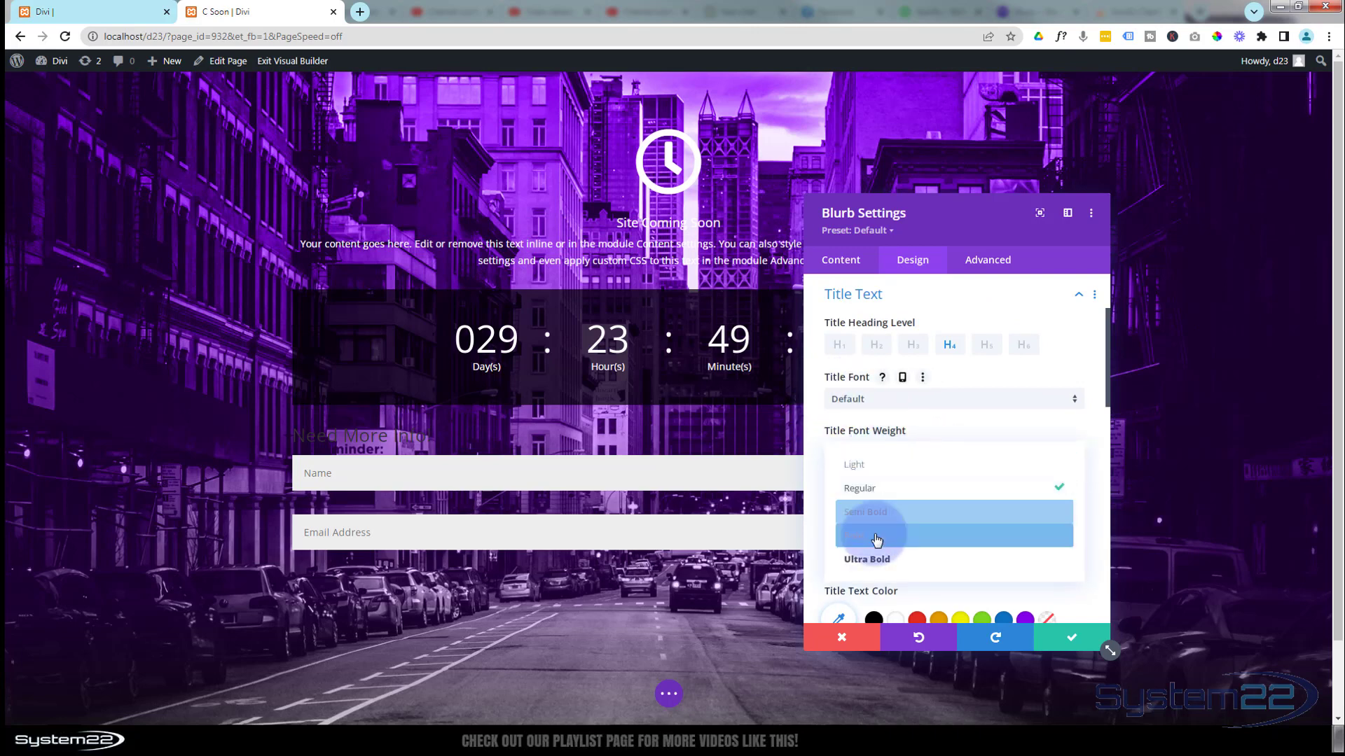
{"action": "left_click", "coordinate": [875, 531]}
{"action": "scroll", "coordinate": [903, 508], "scroll_direction": "down", "scroll_amount": 5}
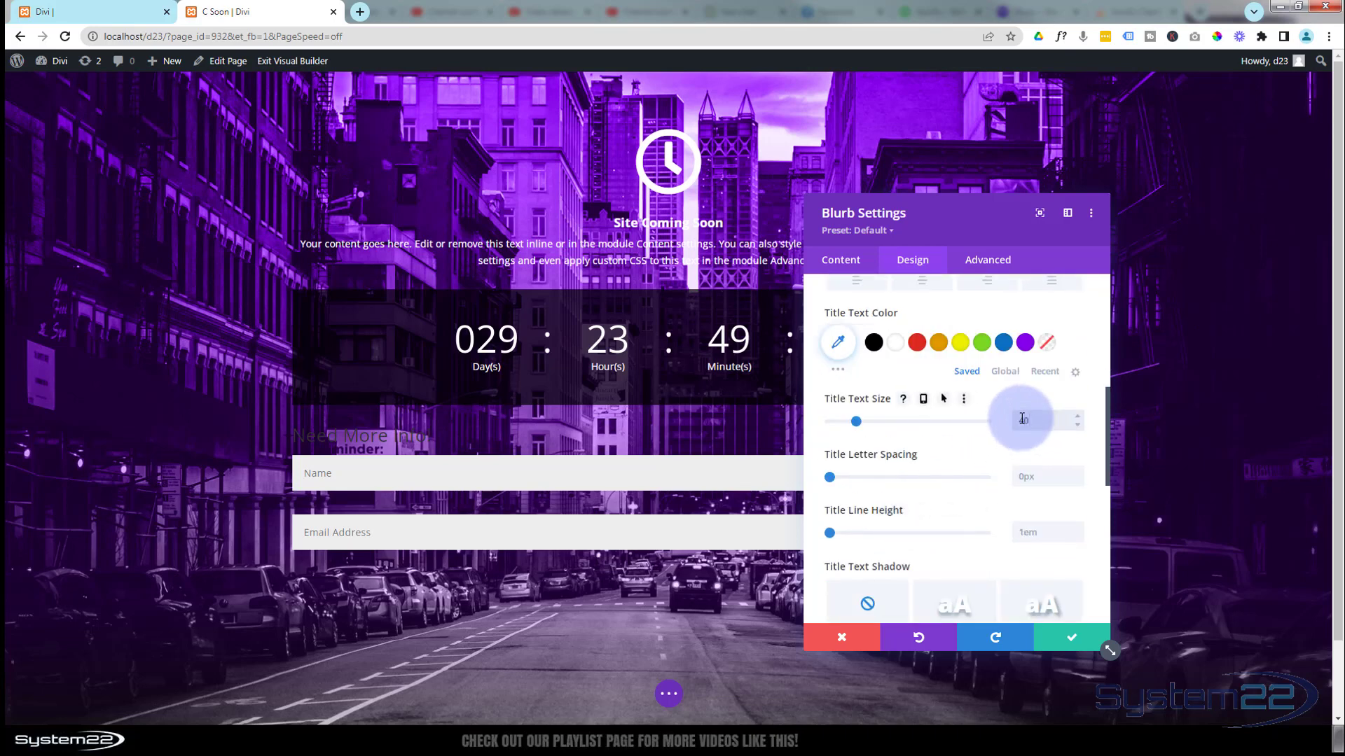
{"action": "type", "text": "40px"}
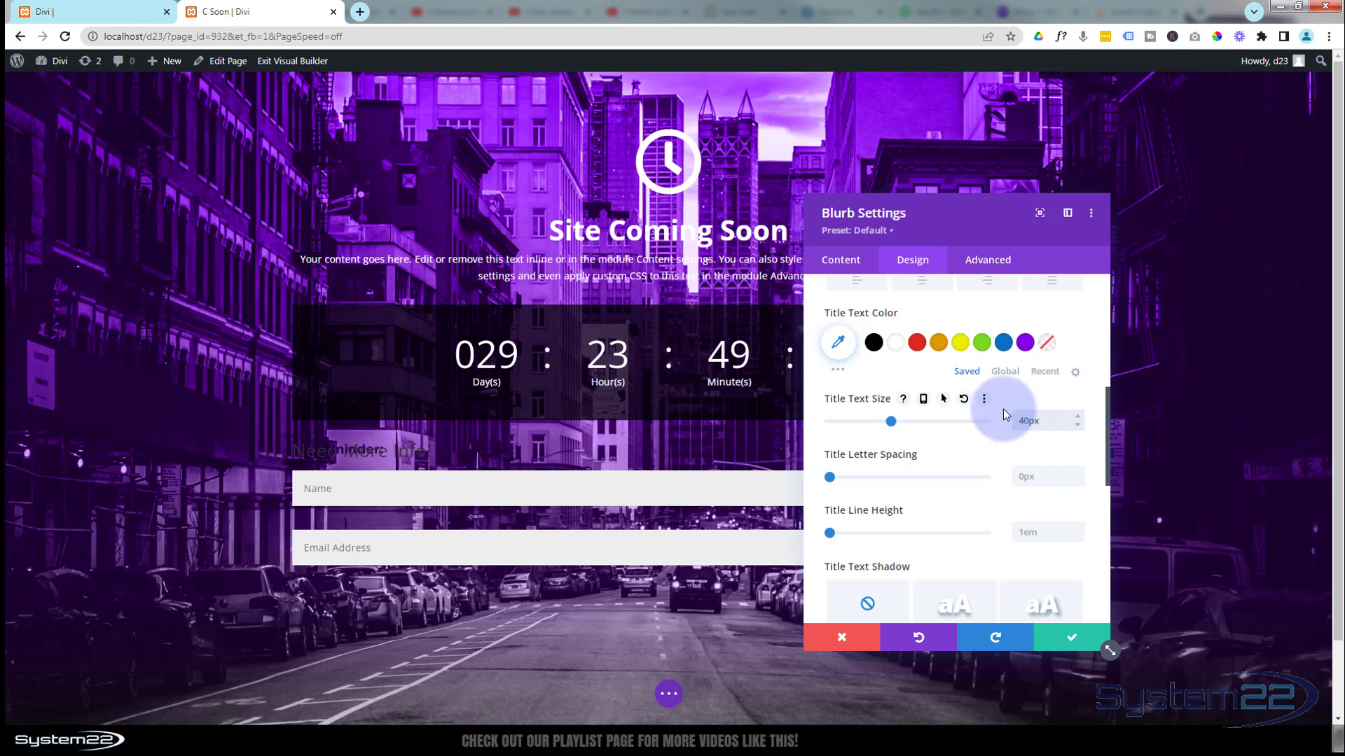
{"action": "left_click", "coordinate": [469, 189]}
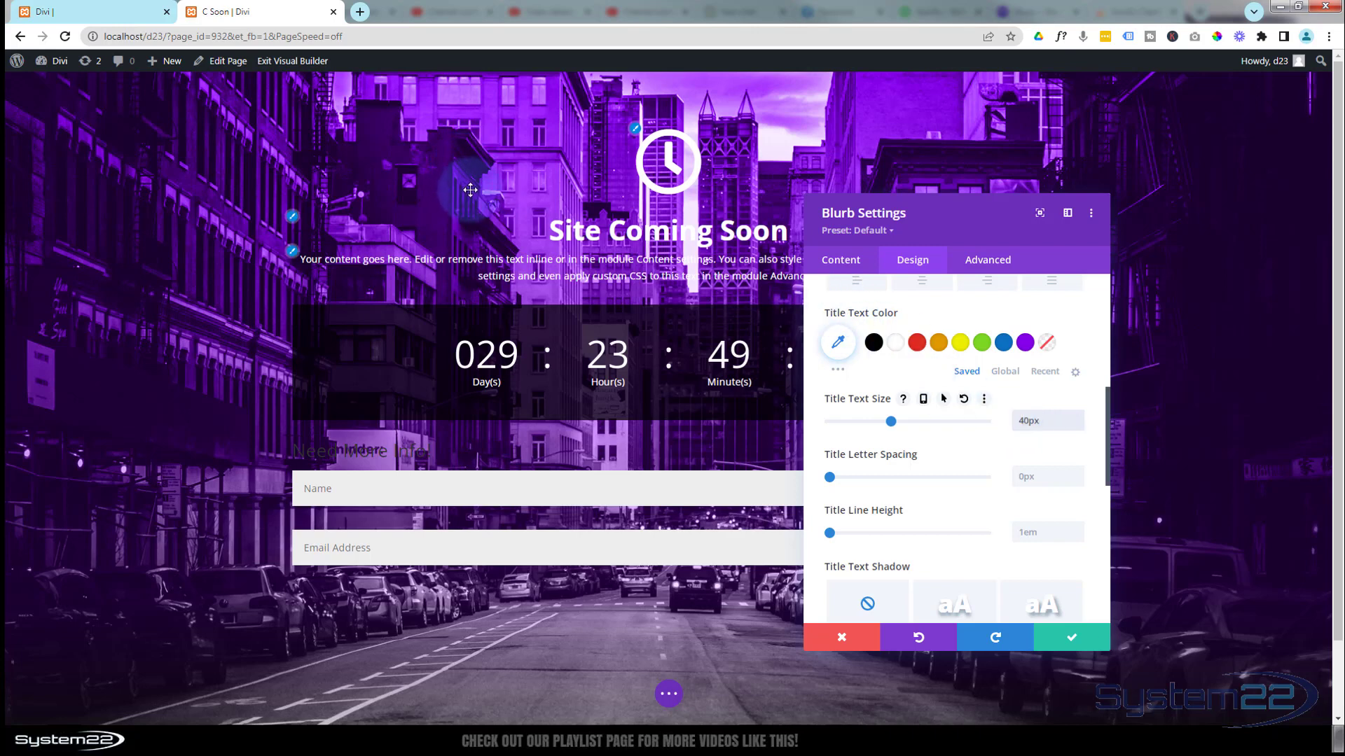
{"action": "left_click_drag", "start_coordinate": [945, 223], "coordinate": [1156, 222]}
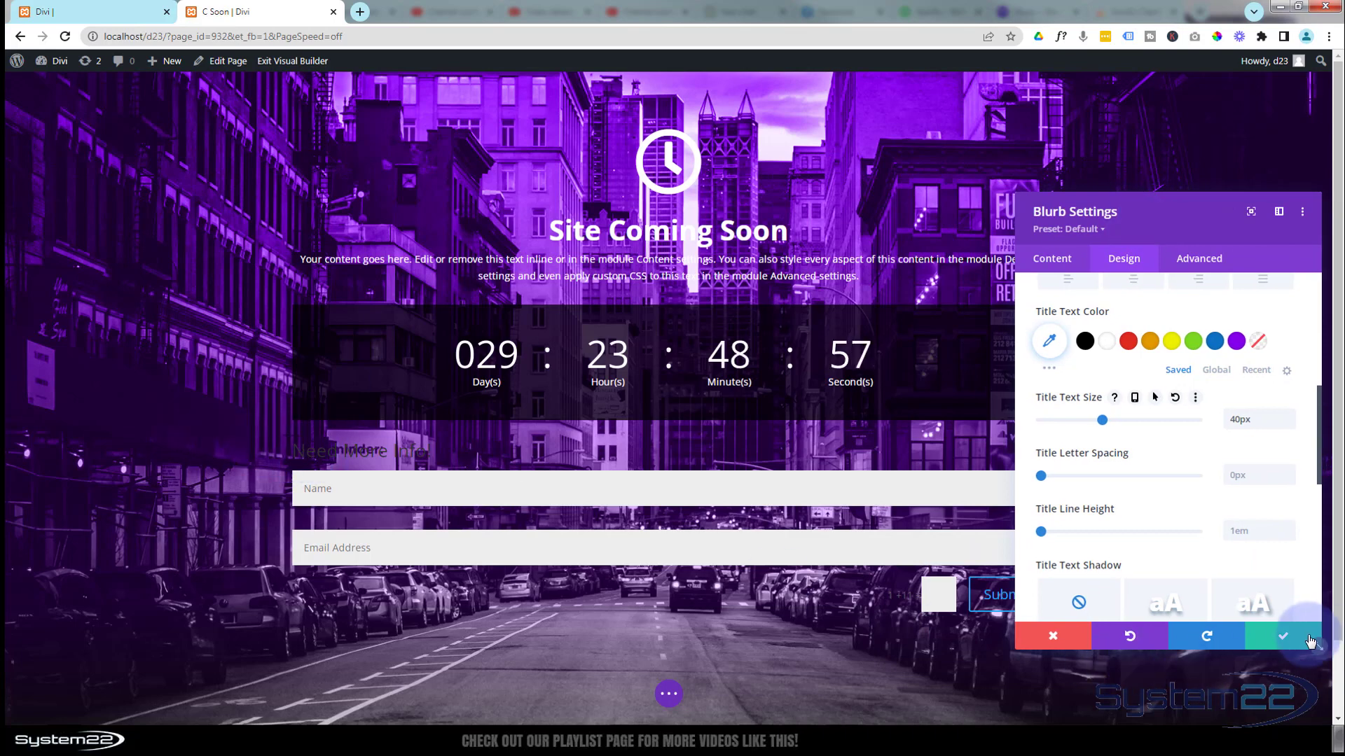
{"action": "left_click", "coordinate": [1282, 636]}
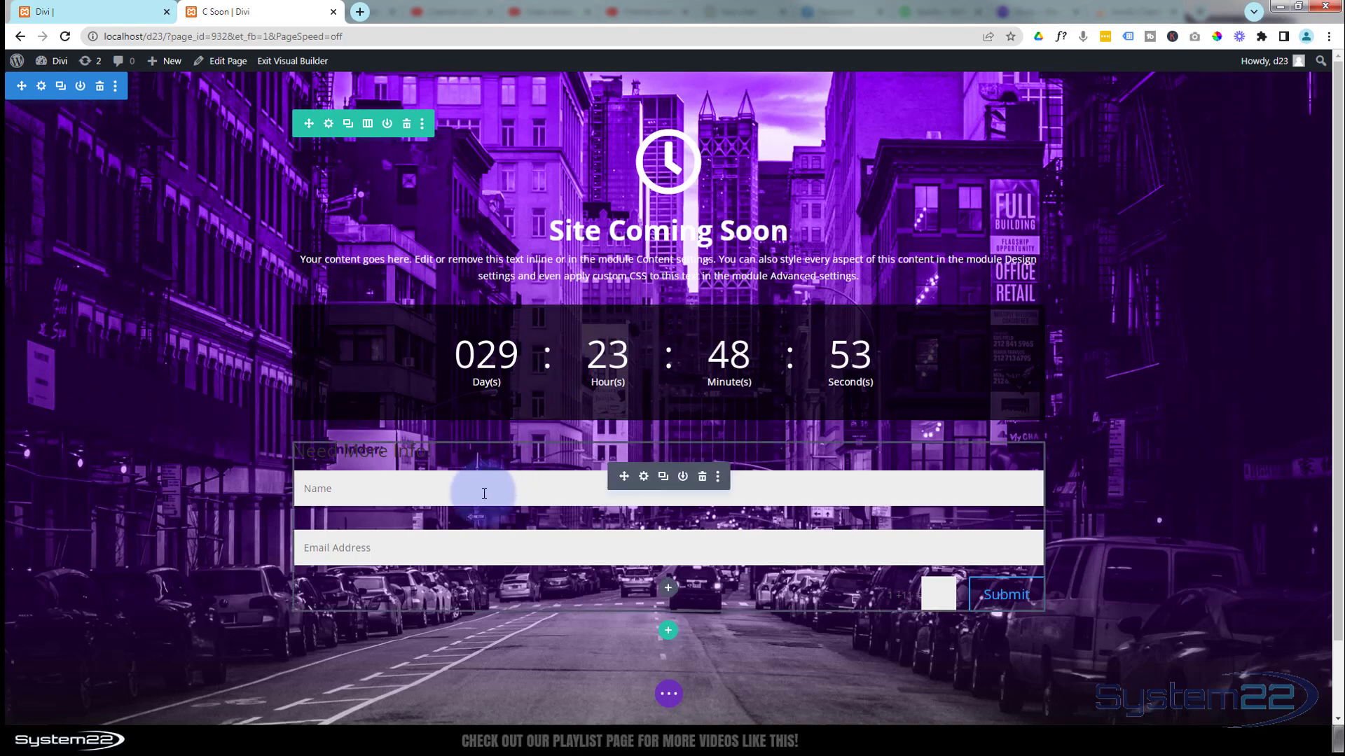
Centre-align the contact form's text in its design settings.
{"action": "left_click", "coordinate": [643, 477]}
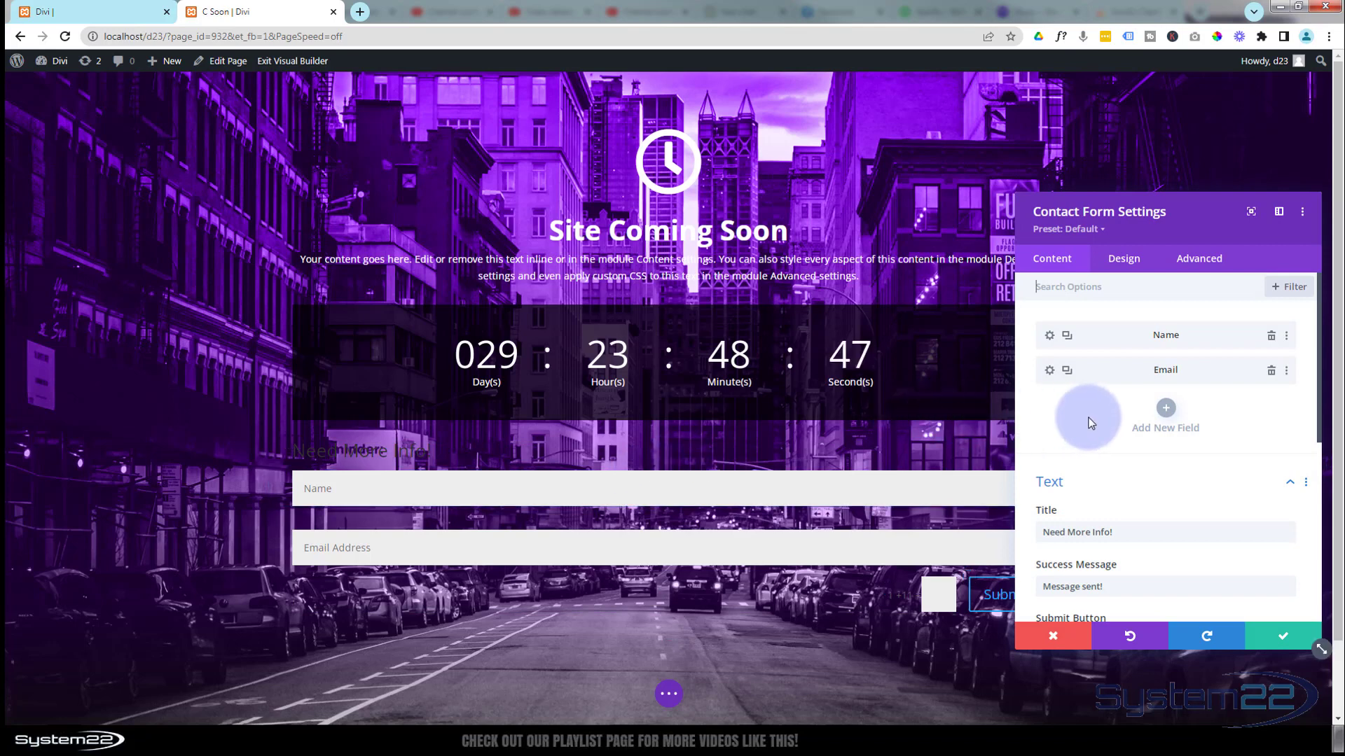
{"action": "left_click", "coordinate": [1124, 259]}
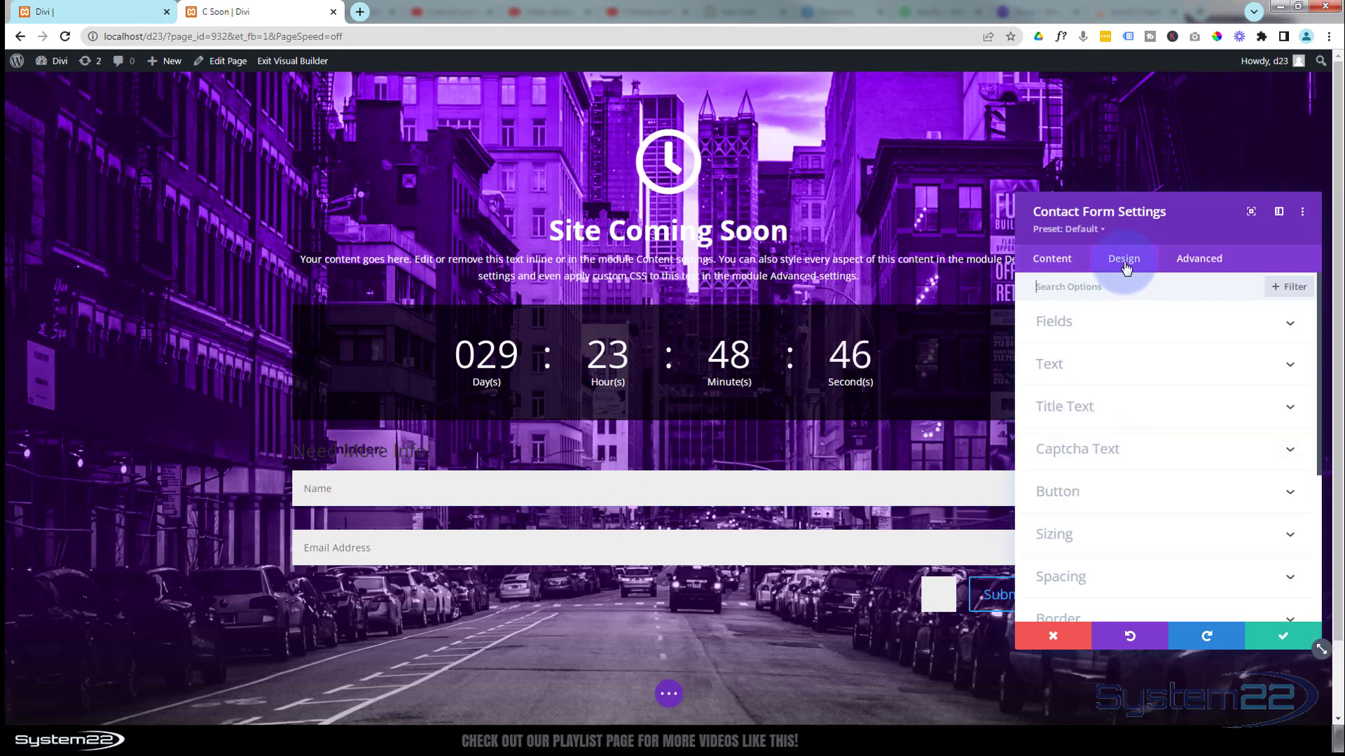
{"action": "left_click", "coordinate": [1146, 367]}
{"action": "left_click", "coordinate": [1136, 349]}
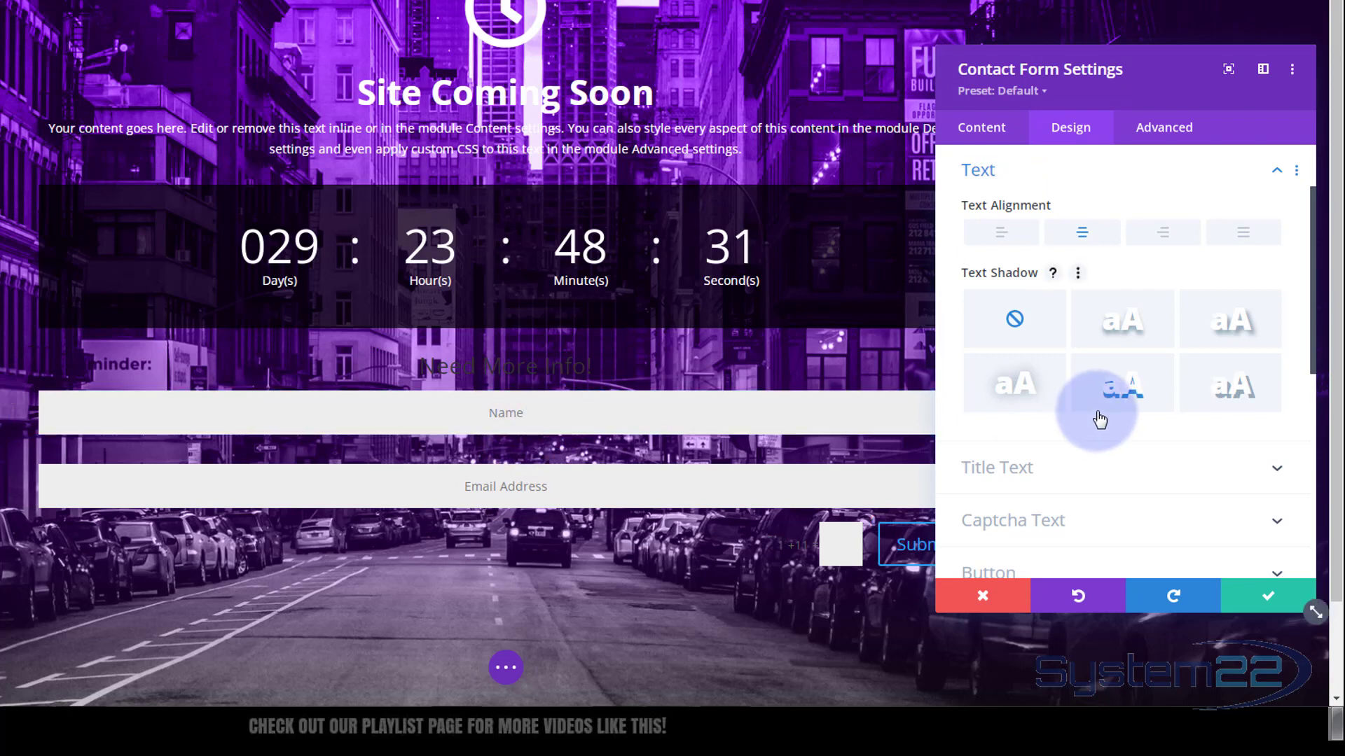
Set the contact form's title text to white #ffffff with a size of 32px.
{"action": "scroll", "coordinate": [1091, 420], "scroll_direction": "down", "scroll_amount": 1}
{"action": "left_click", "coordinate": [1084, 393]}
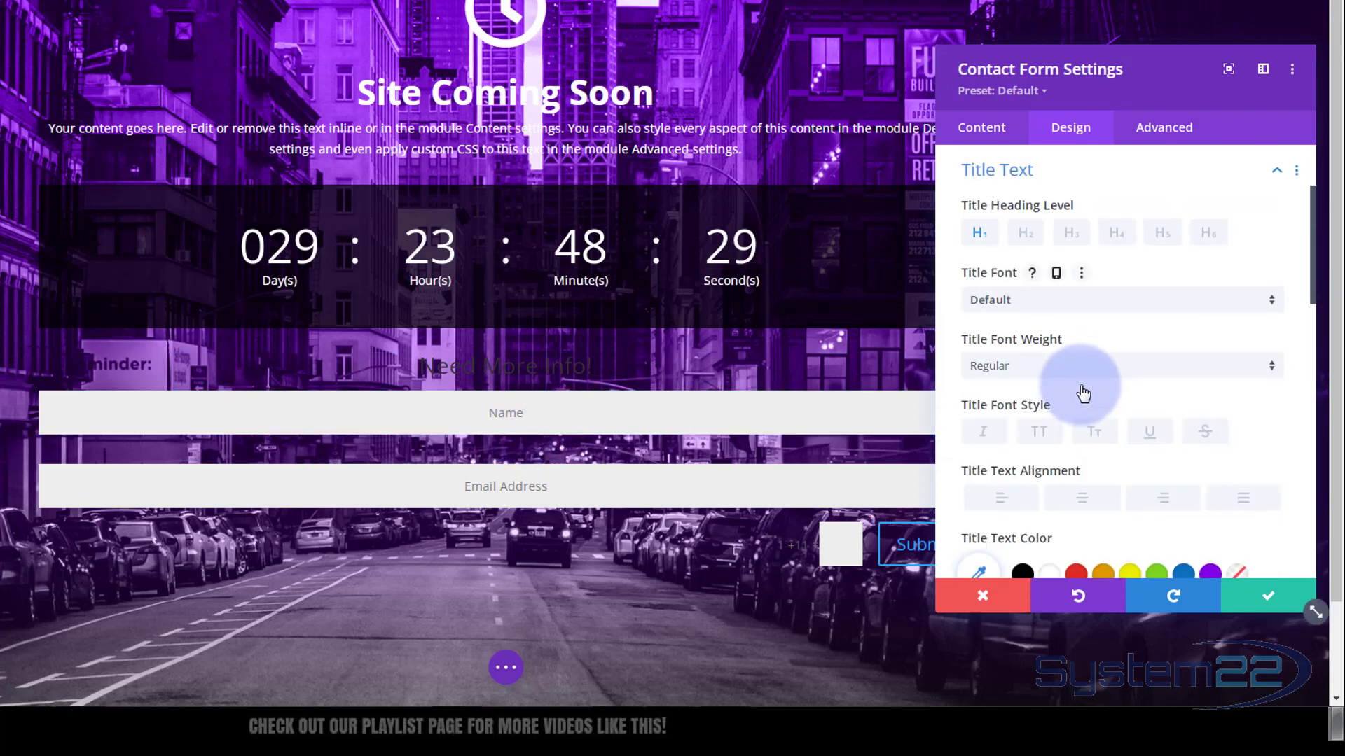
{"action": "scroll", "coordinate": [1082, 400], "scroll_direction": "down", "scroll_amount": 2}
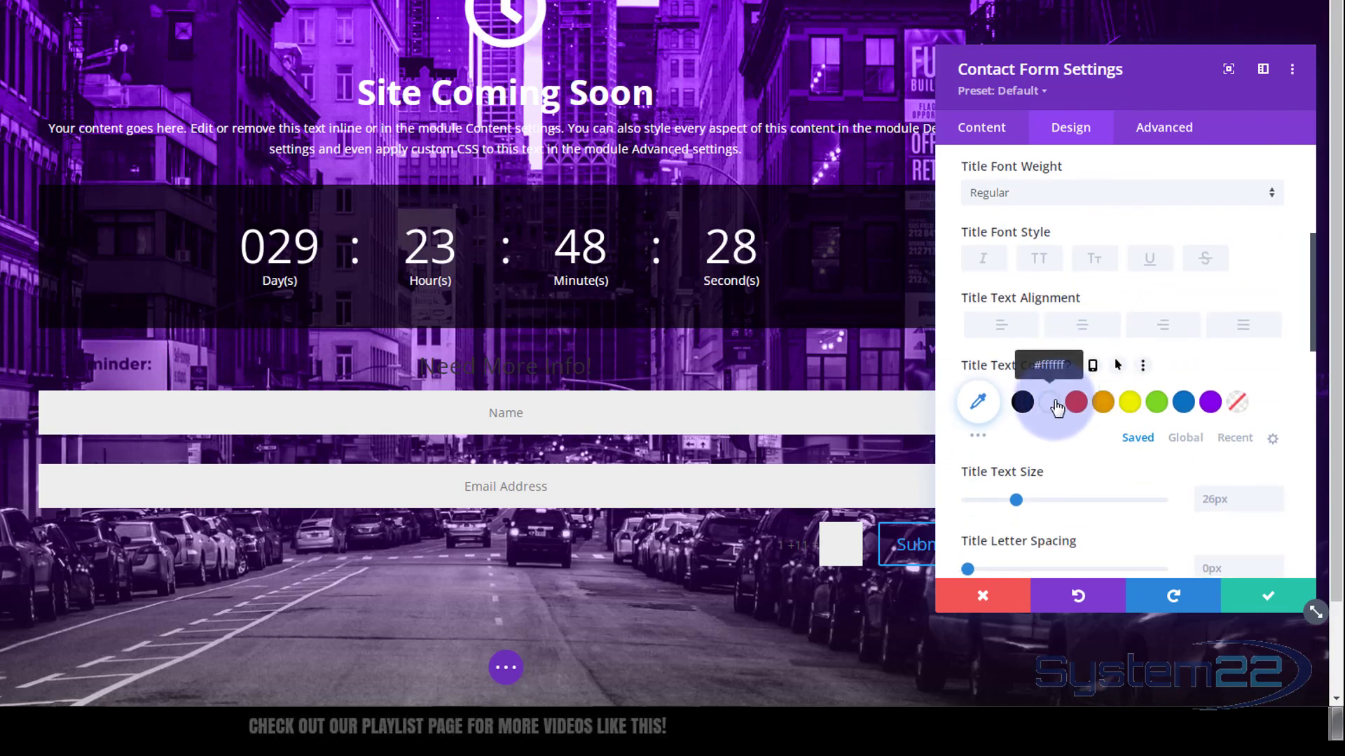
{"action": "left_click", "coordinate": [1049, 402]}
{"action": "left_click", "coordinate": [1202, 497]}
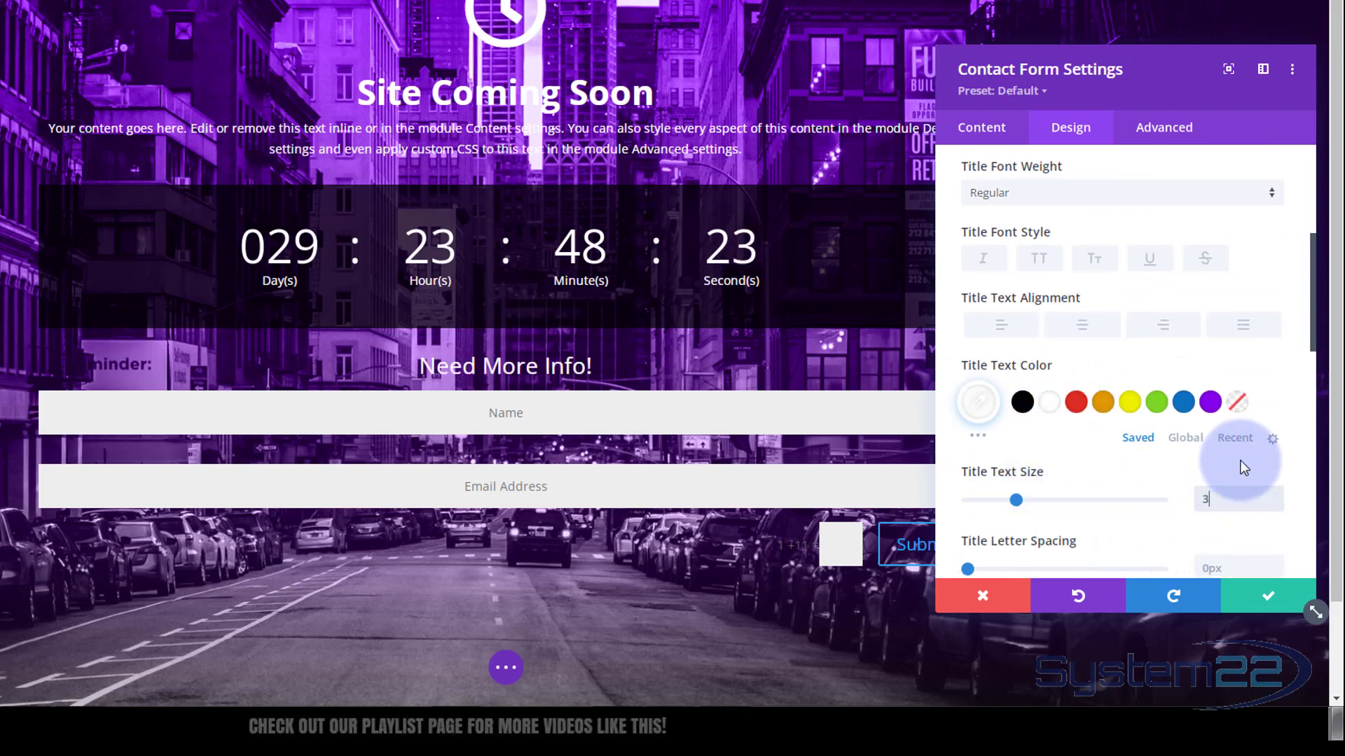
{"action": "type", "text": "32px"}
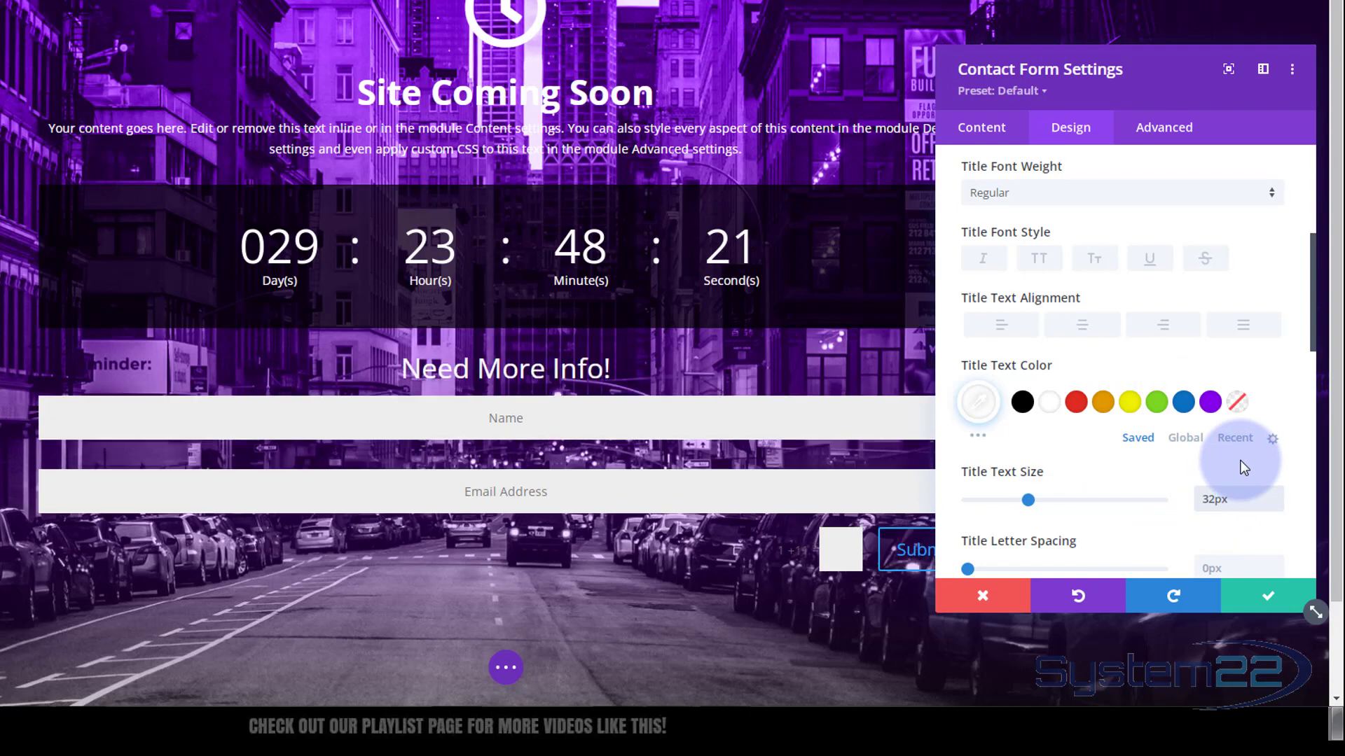
Set the contact form's captcha text colour to white.
{"action": "left_click_drag", "start_coordinate": [1118, 91], "coordinate": [333, 121]}
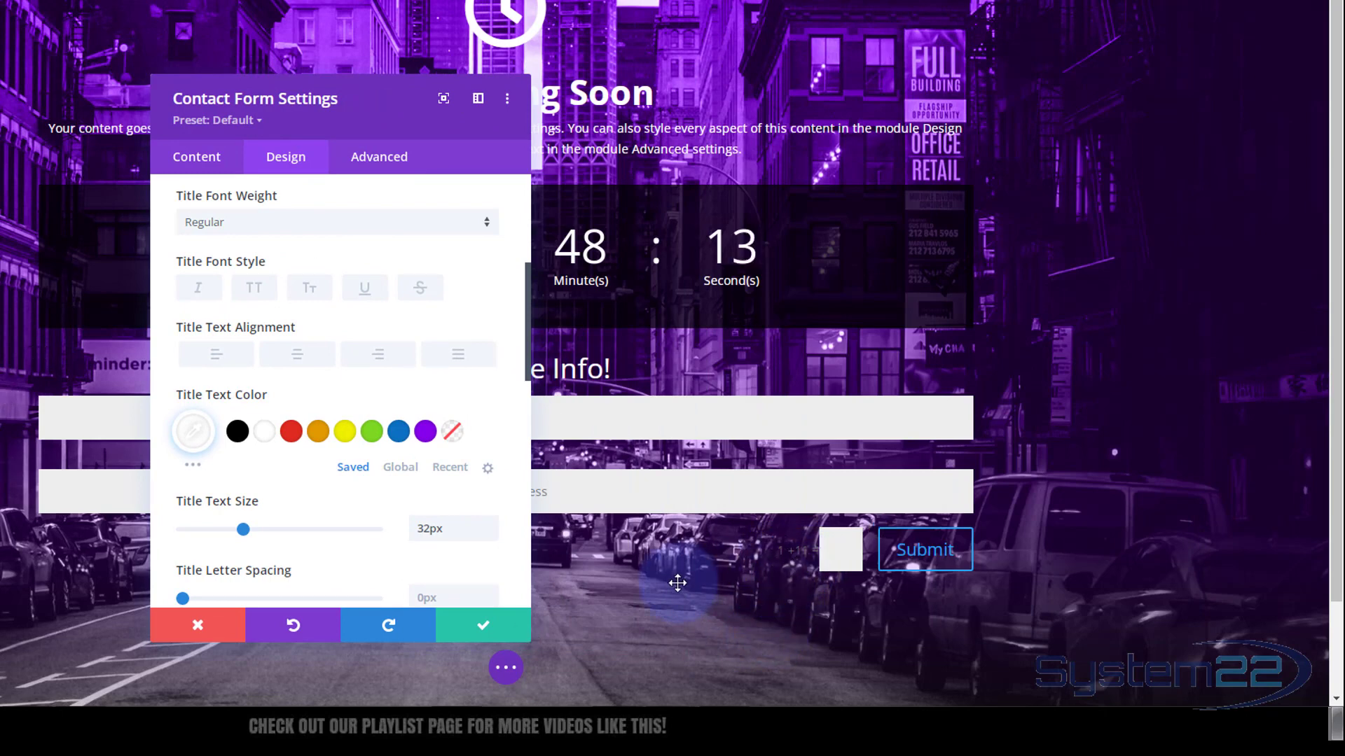
{"action": "mouse_move", "coordinate": [291, 410]}
{"action": "scroll", "coordinate": [290, 410], "scroll_direction": "down", "scroll_amount": 6}
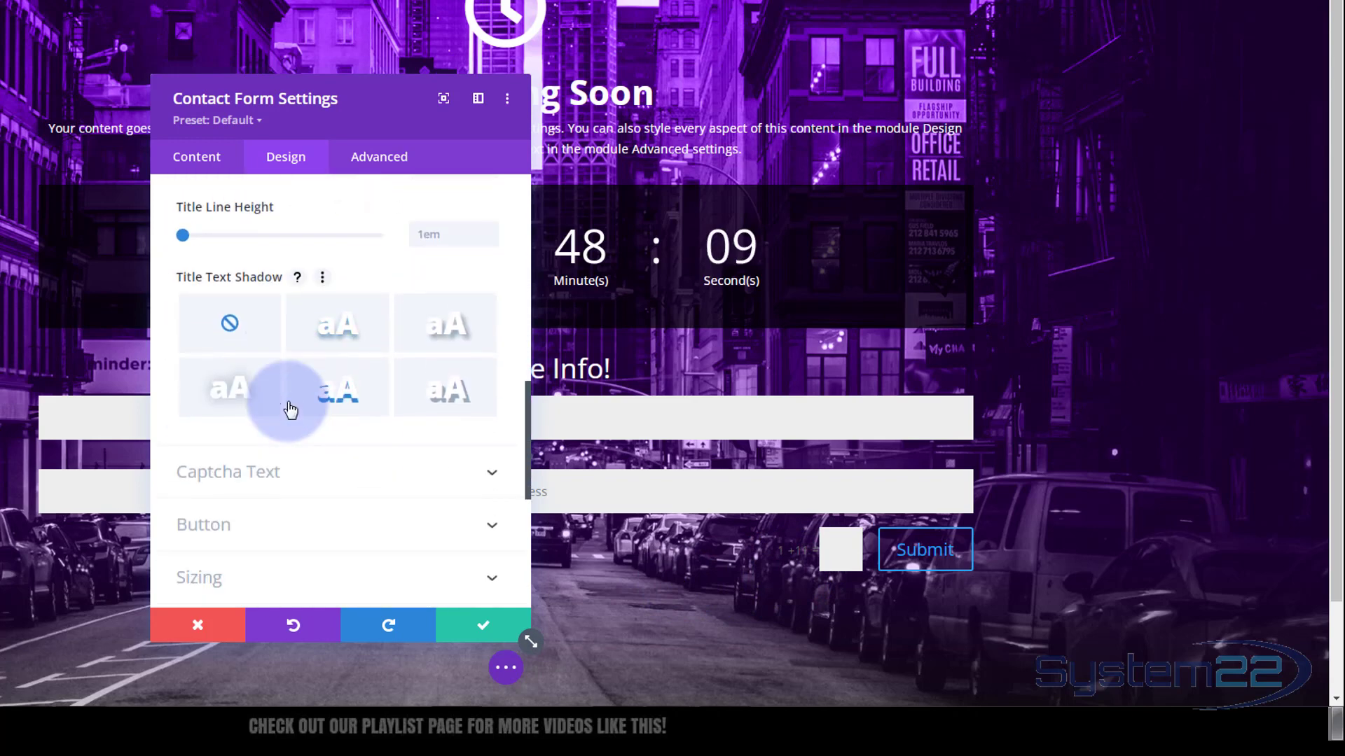
{"action": "scroll", "coordinate": [238, 399], "scroll_direction": "down", "scroll_amount": 1}
{"action": "left_click", "coordinate": [300, 385]}
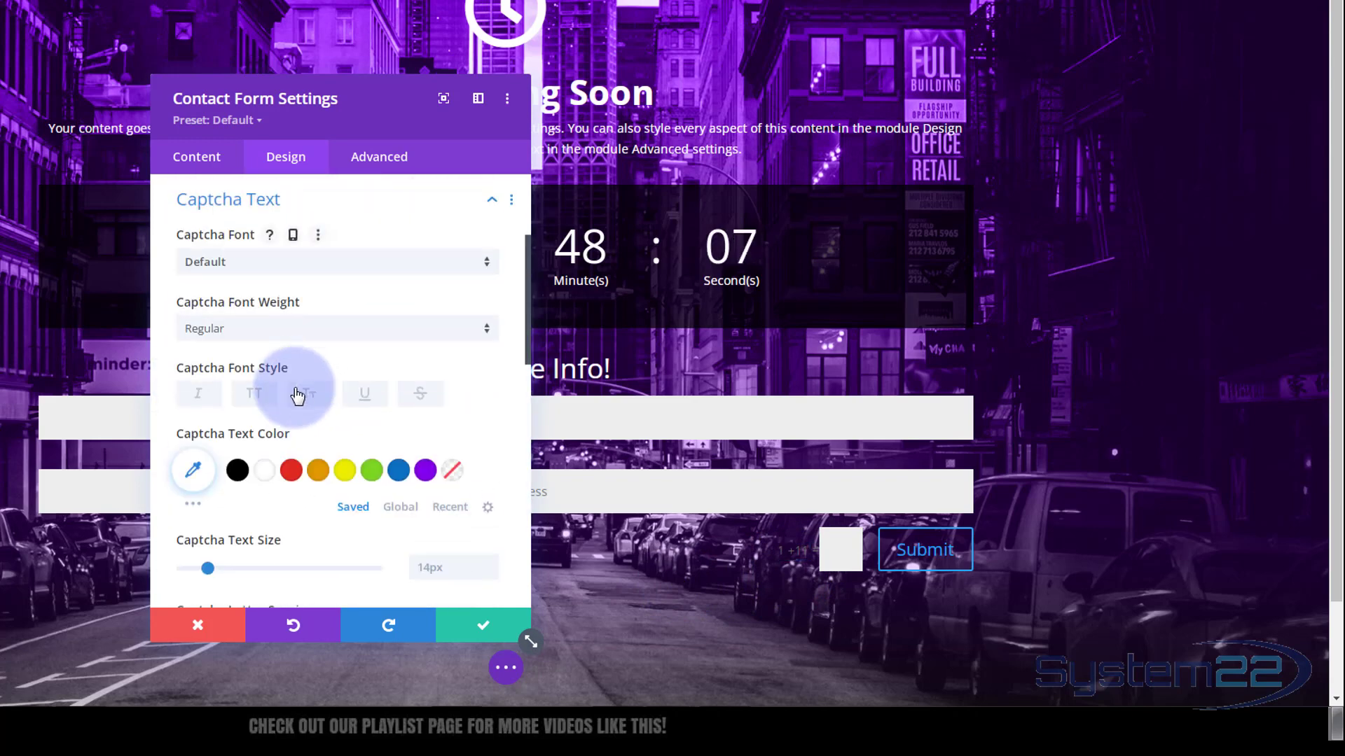
{"action": "left_click", "coordinate": [266, 474]}
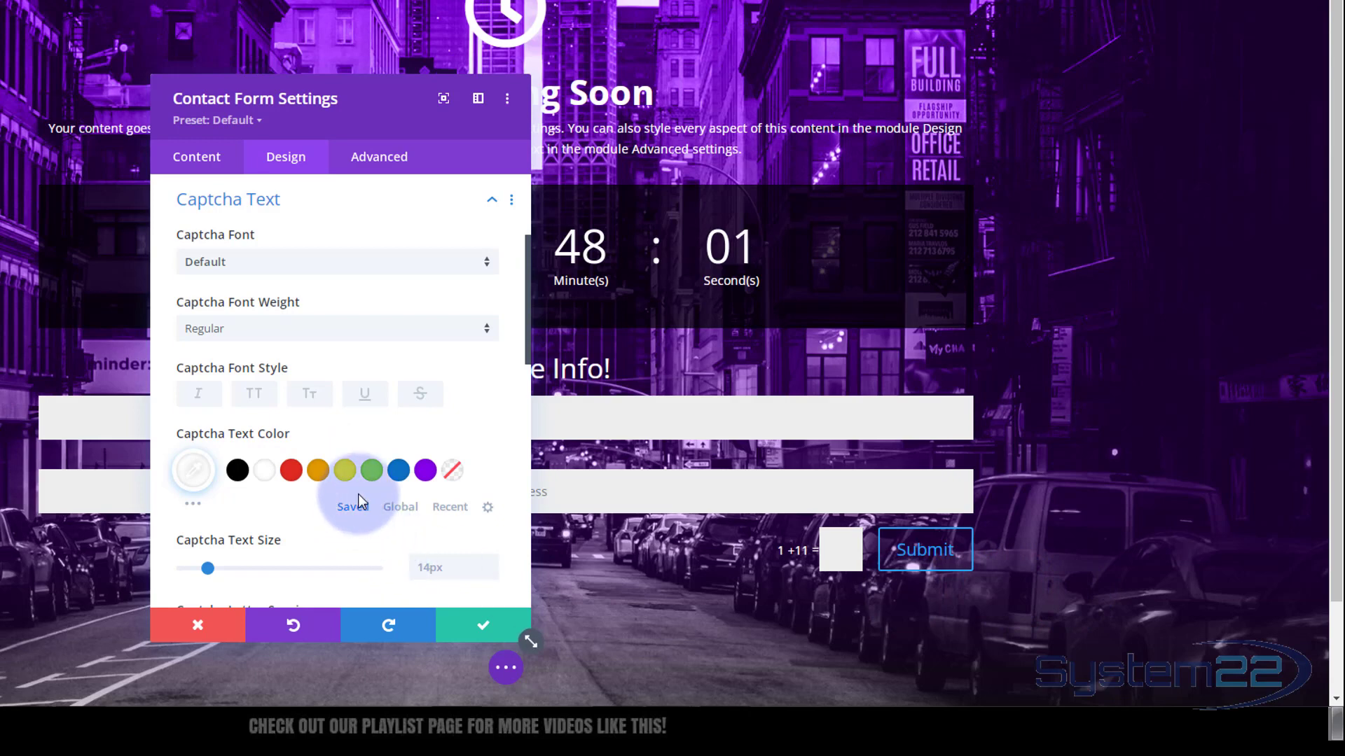
{"action": "scroll", "coordinate": [358, 495], "scroll_direction": "down", "scroll_amount": 7}
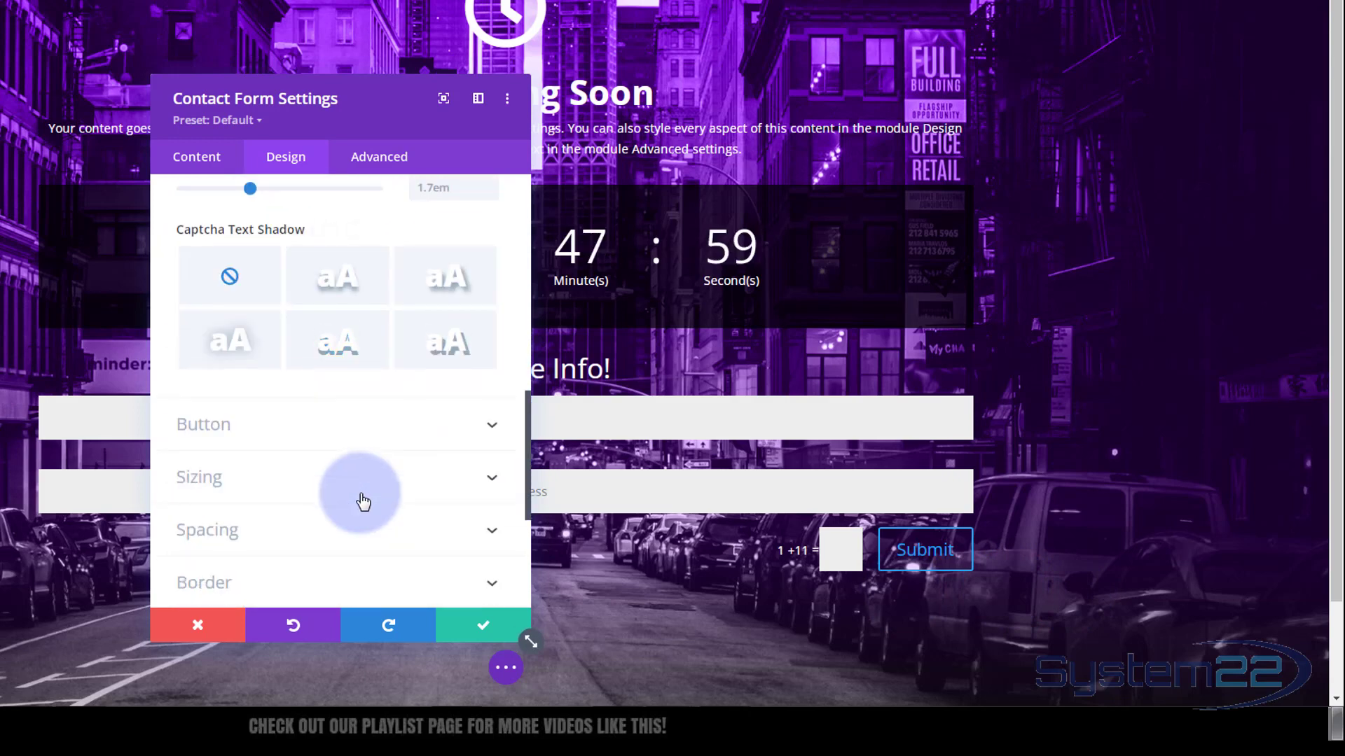
Enable custom styles for the contact form's button, make its text white and save the form settings.
{"action": "left_click", "coordinate": [309, 430]}
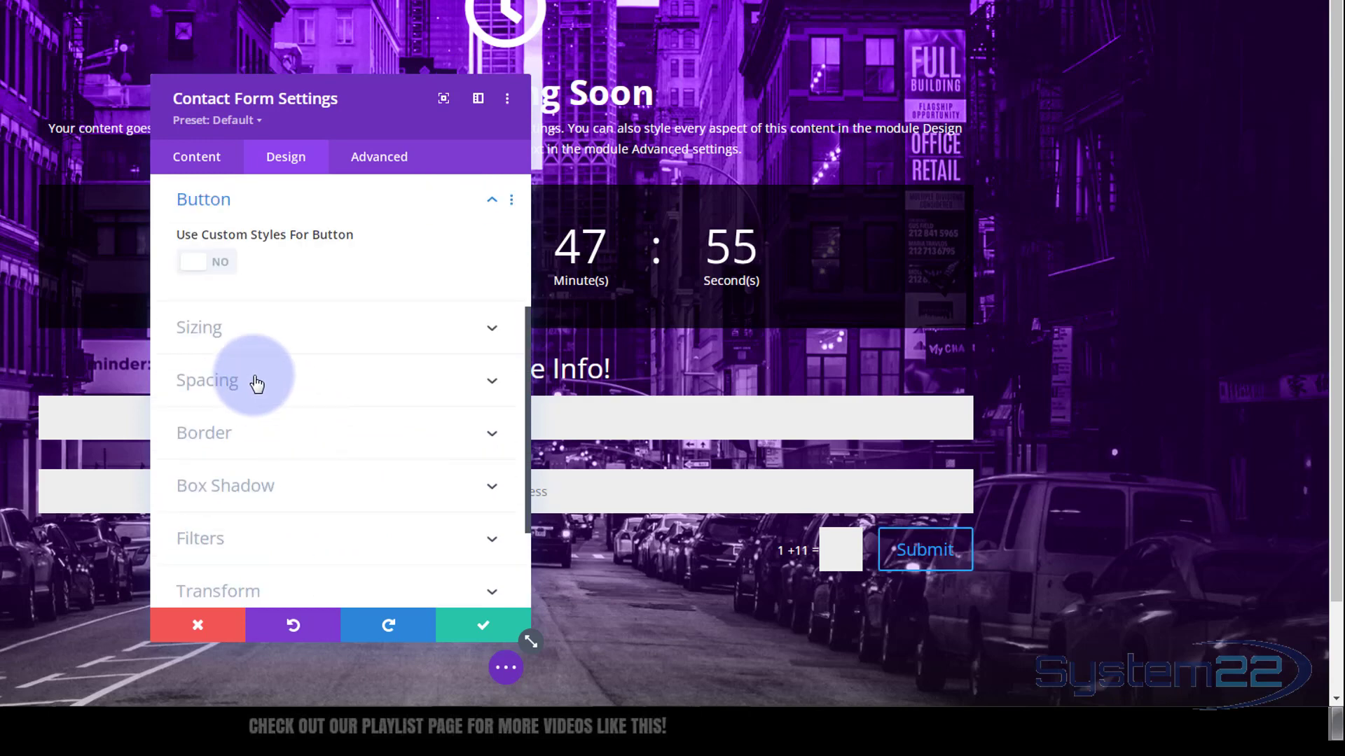
{"action": "left_click", "coordinate": [200, 264]}
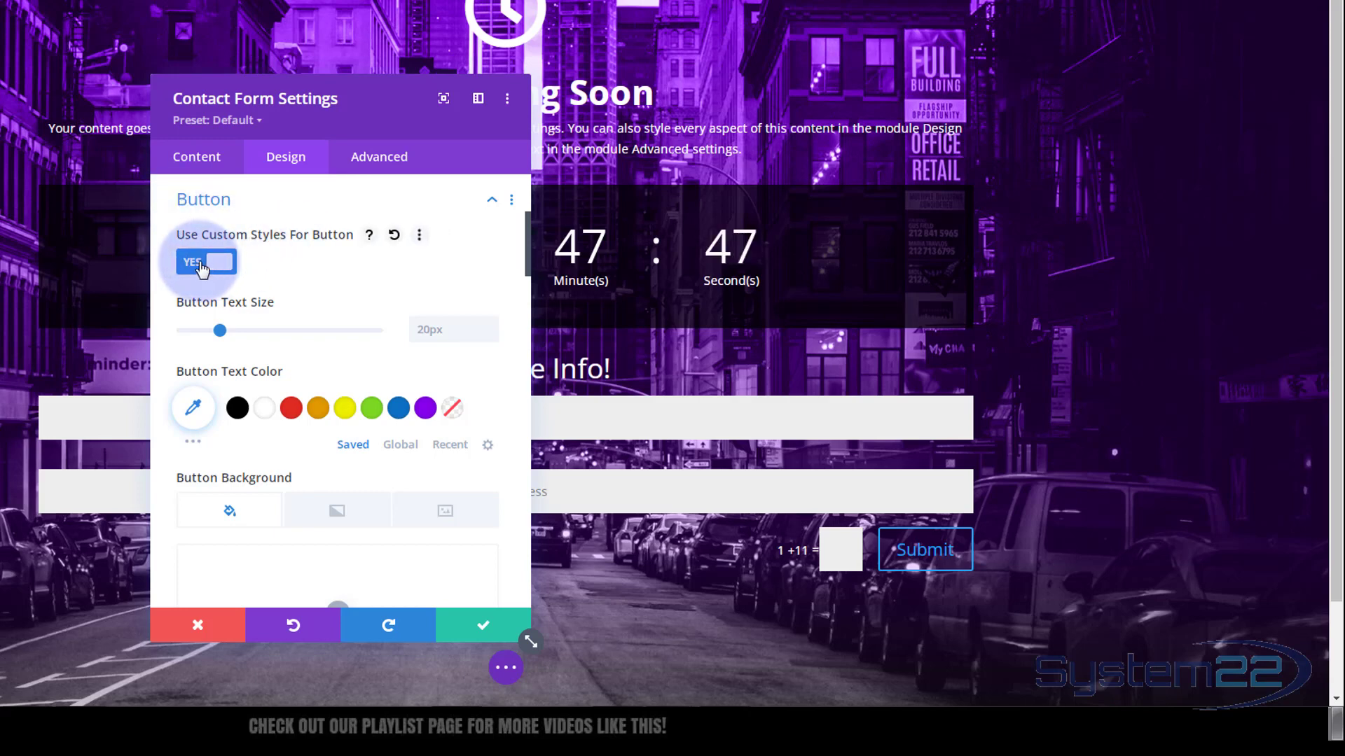
{"action": "left_click", "coordinate": [265, 410]}
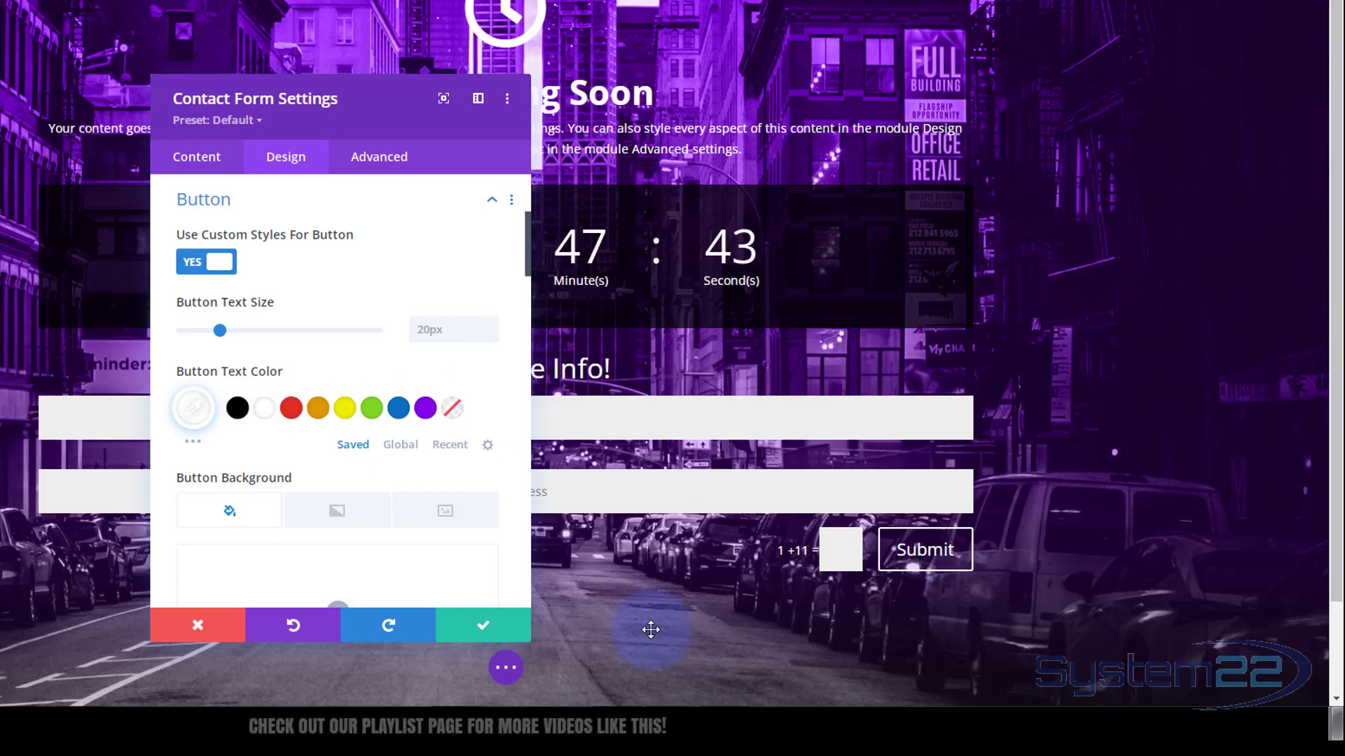
{"action": "left_click", "coordinate": [496, 634]}
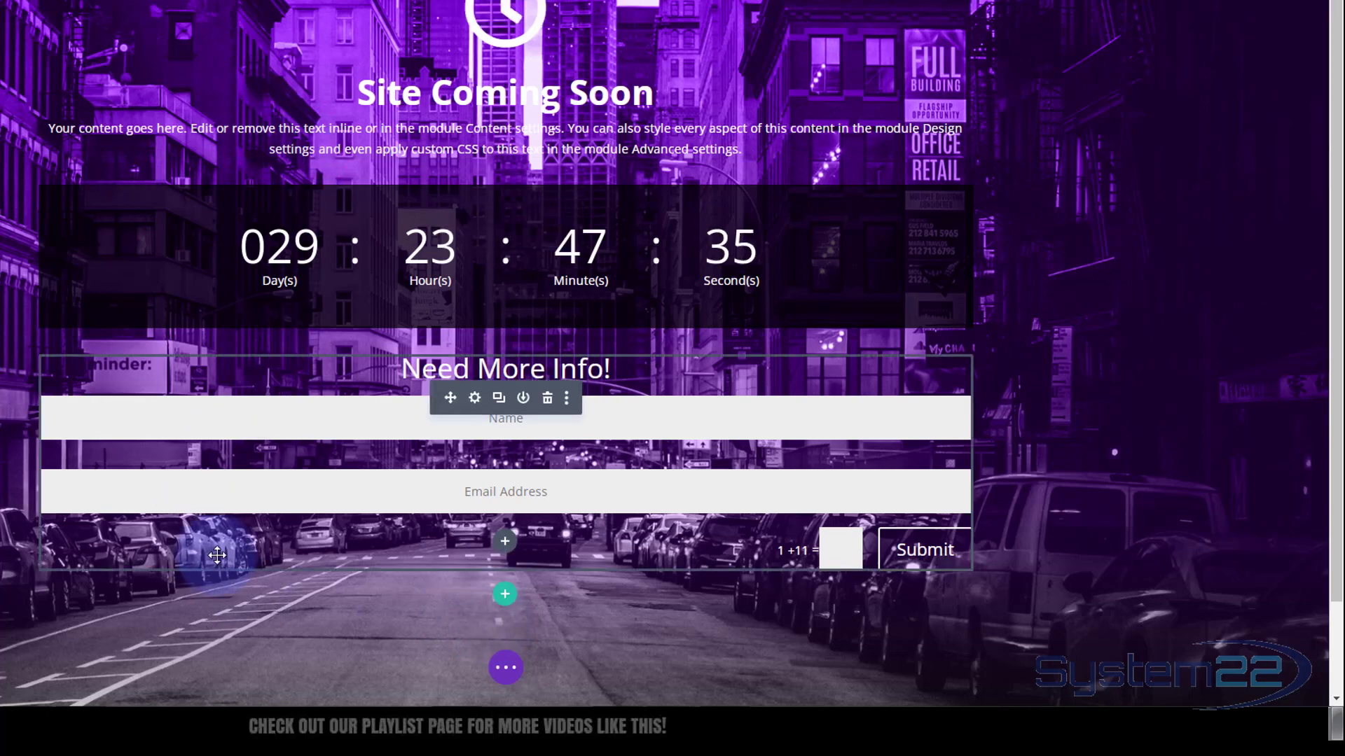
Publish the coming soon page and exit the visual builder to view it live.
{"action": "left_click", "coordinate": [507, 671]}
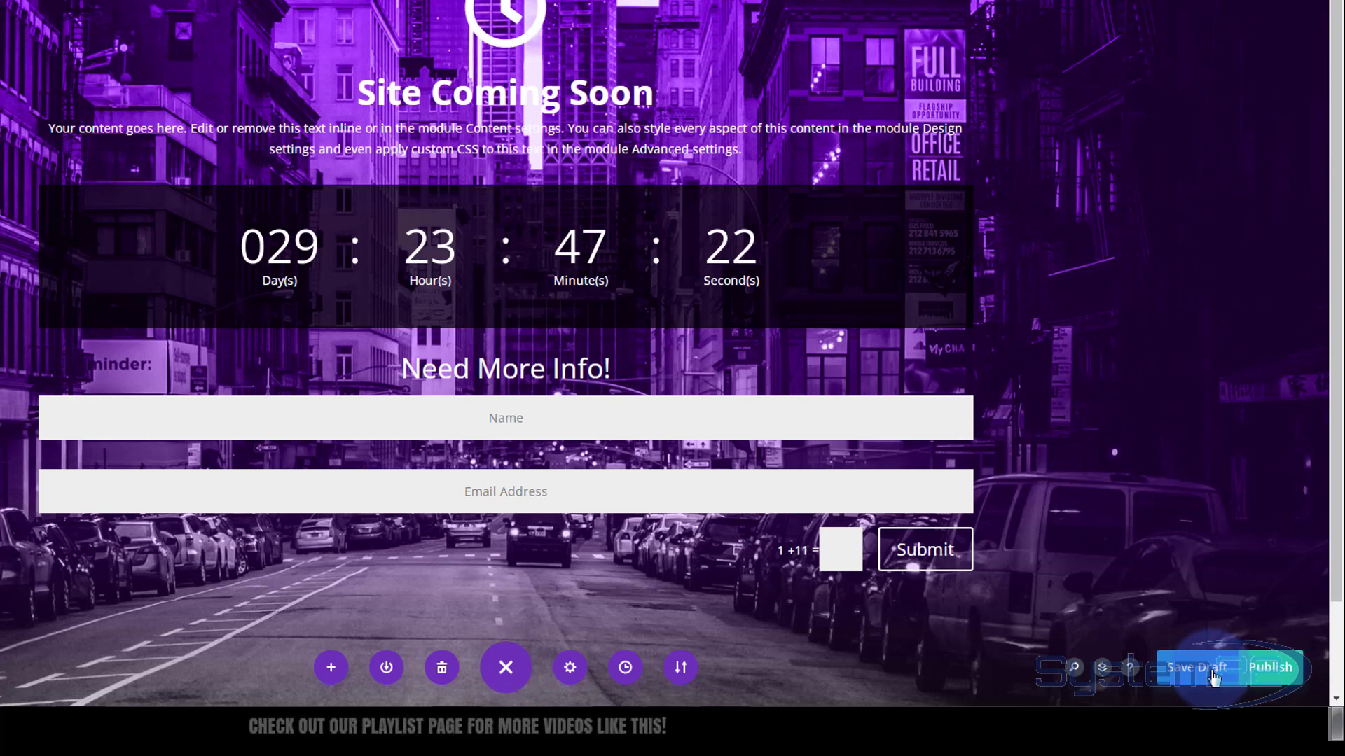
{"action": "left_click", "coordinate": [1271, 671]}
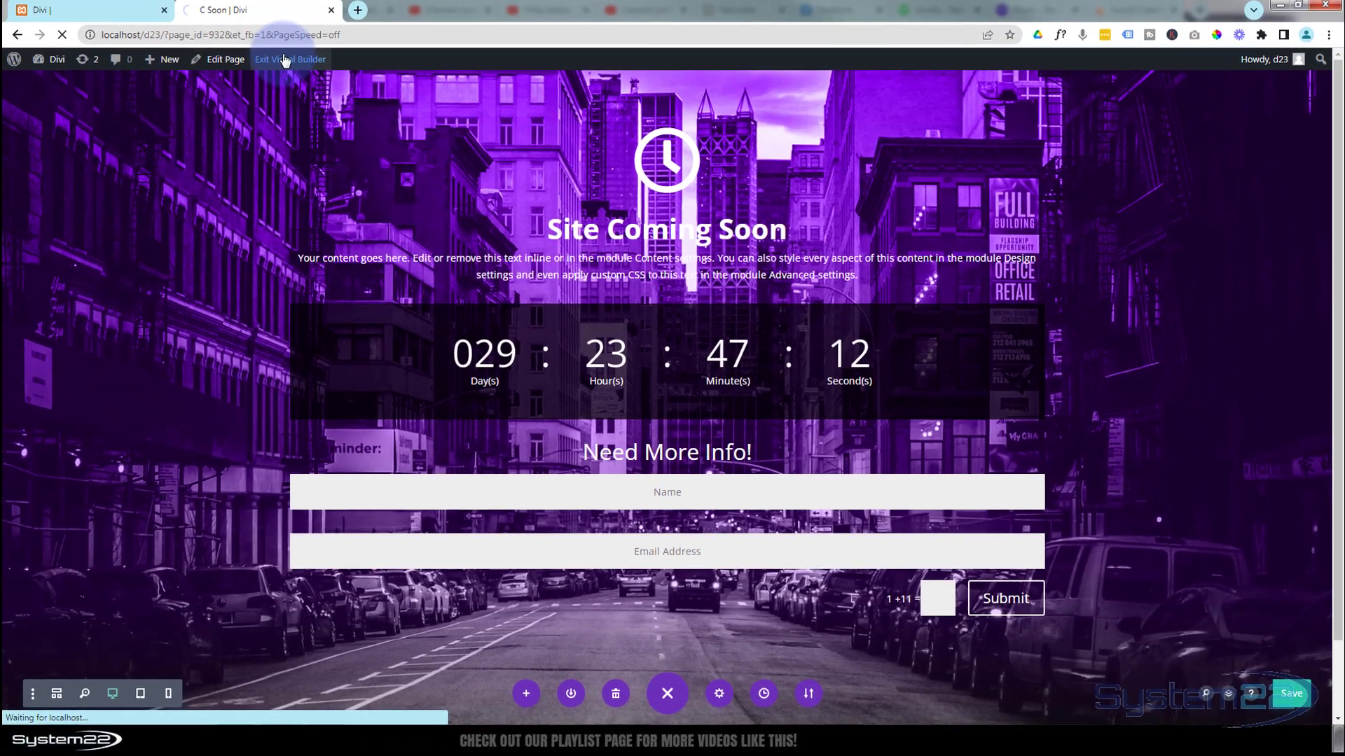
{"action": "left_click", "coordinate": [287, 61]}
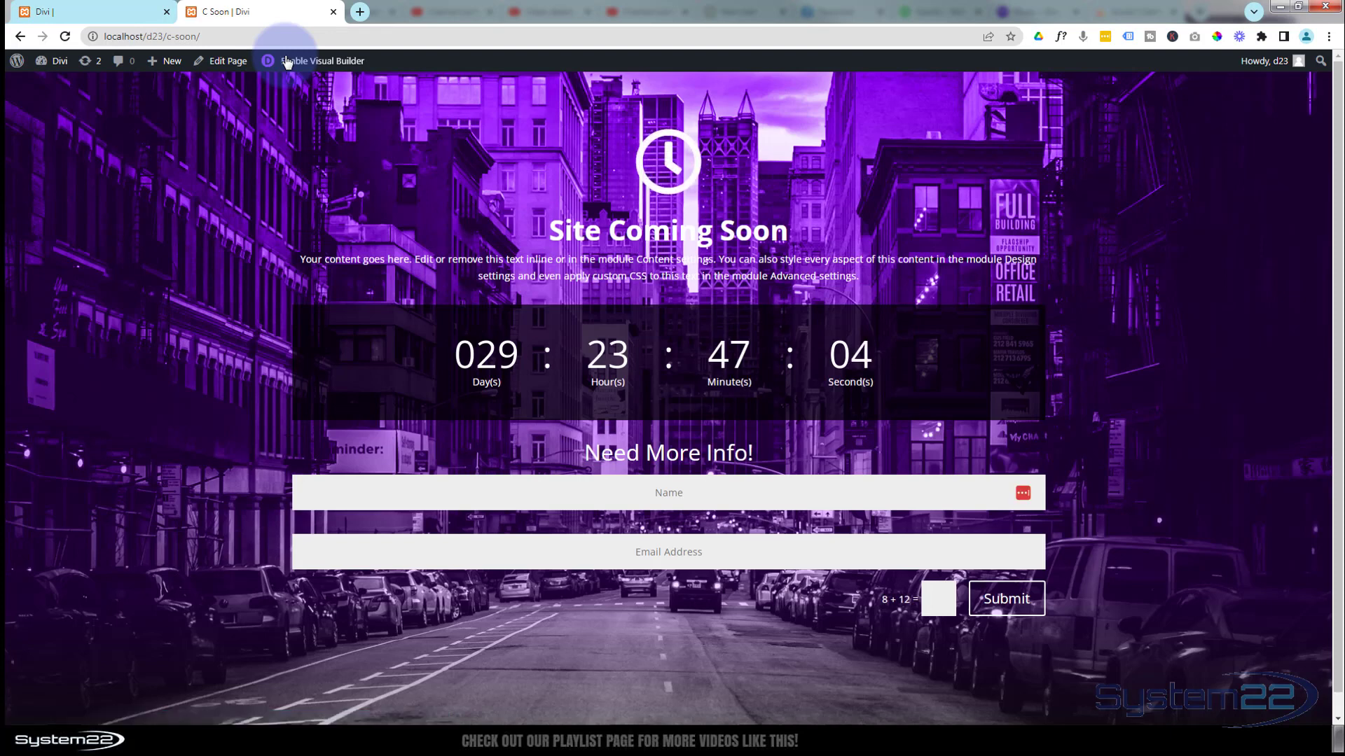
Open the WordPress dashboard in a separate browser tab and bring up the theme customizer from it.
{"action": "mouse_move", "coordinate": [55, 61]}
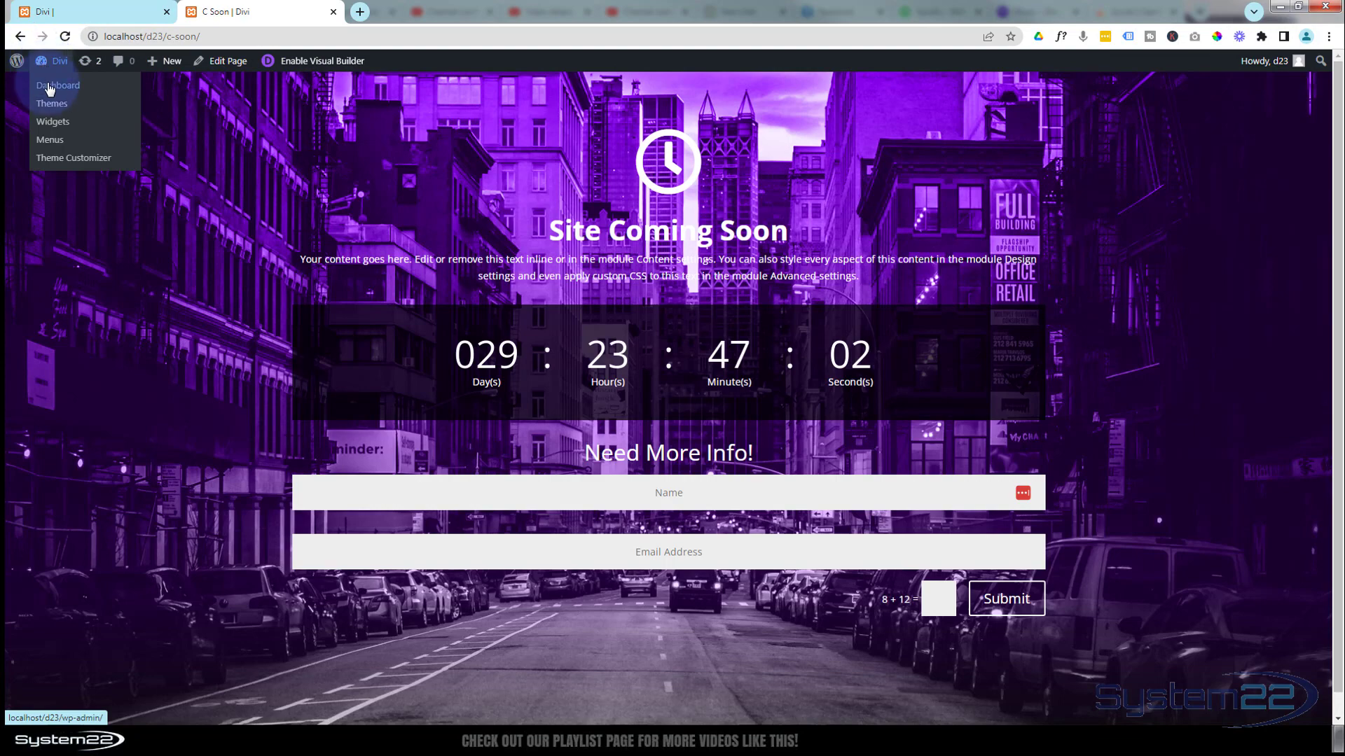
{"action": "middle_click", "coordinate": [49, 87]}
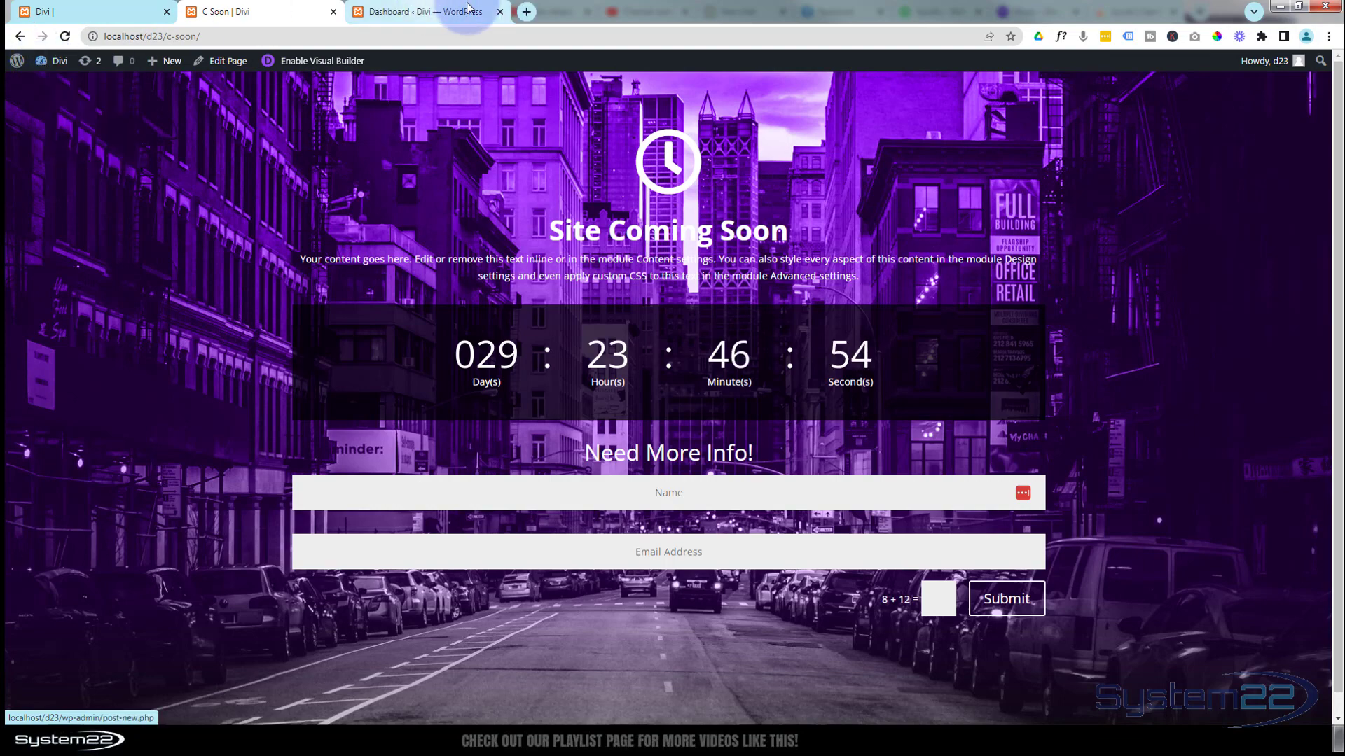
{"action": "left_click", "coordinate": [435, 14]}
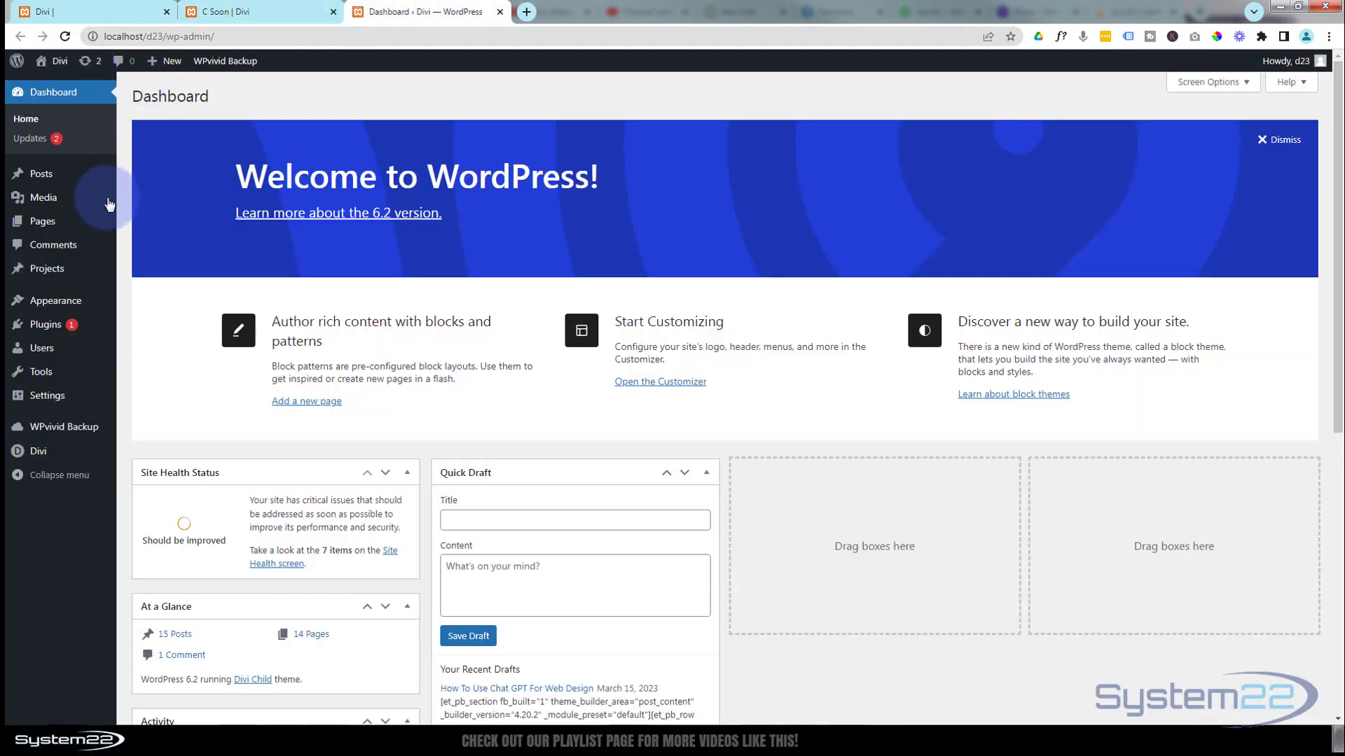
{"action": "mouse_move", "coordinate": [64, 302]}
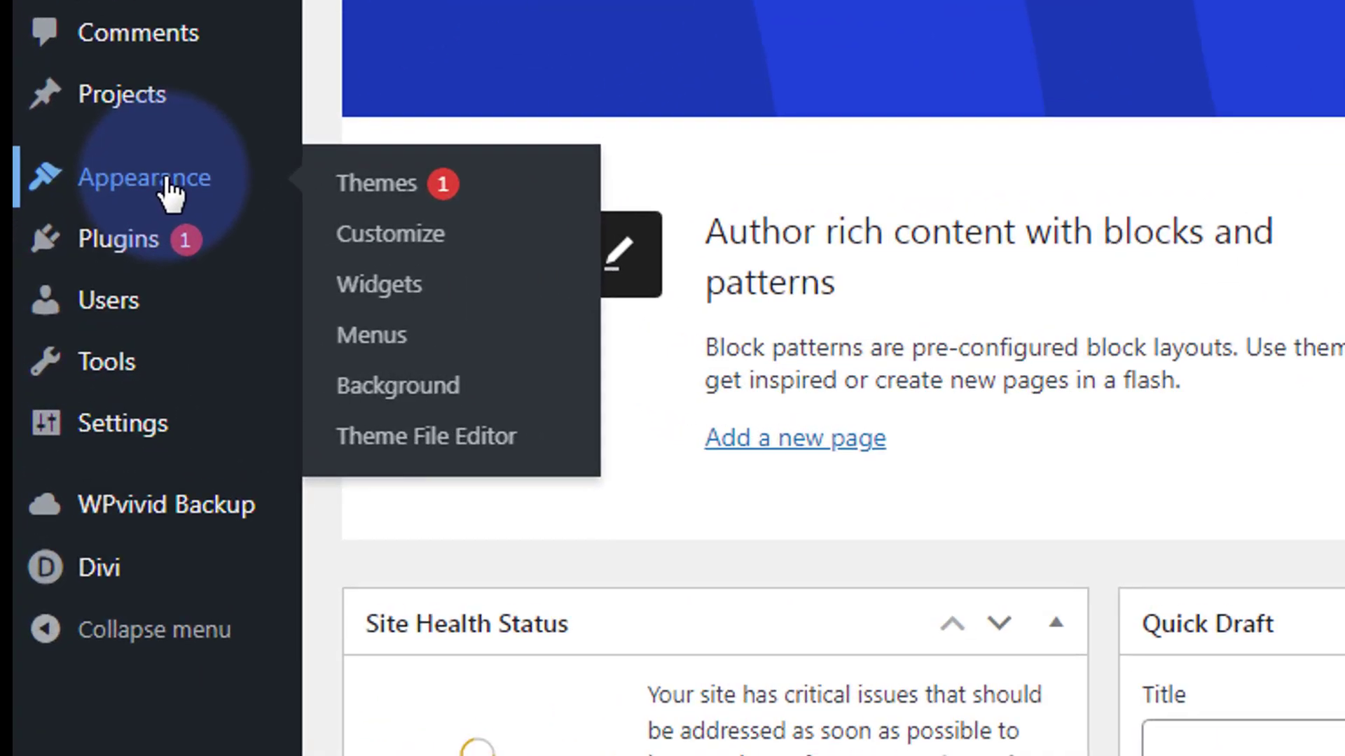
{"action": "left_click", "coordinate": [406, 235]}
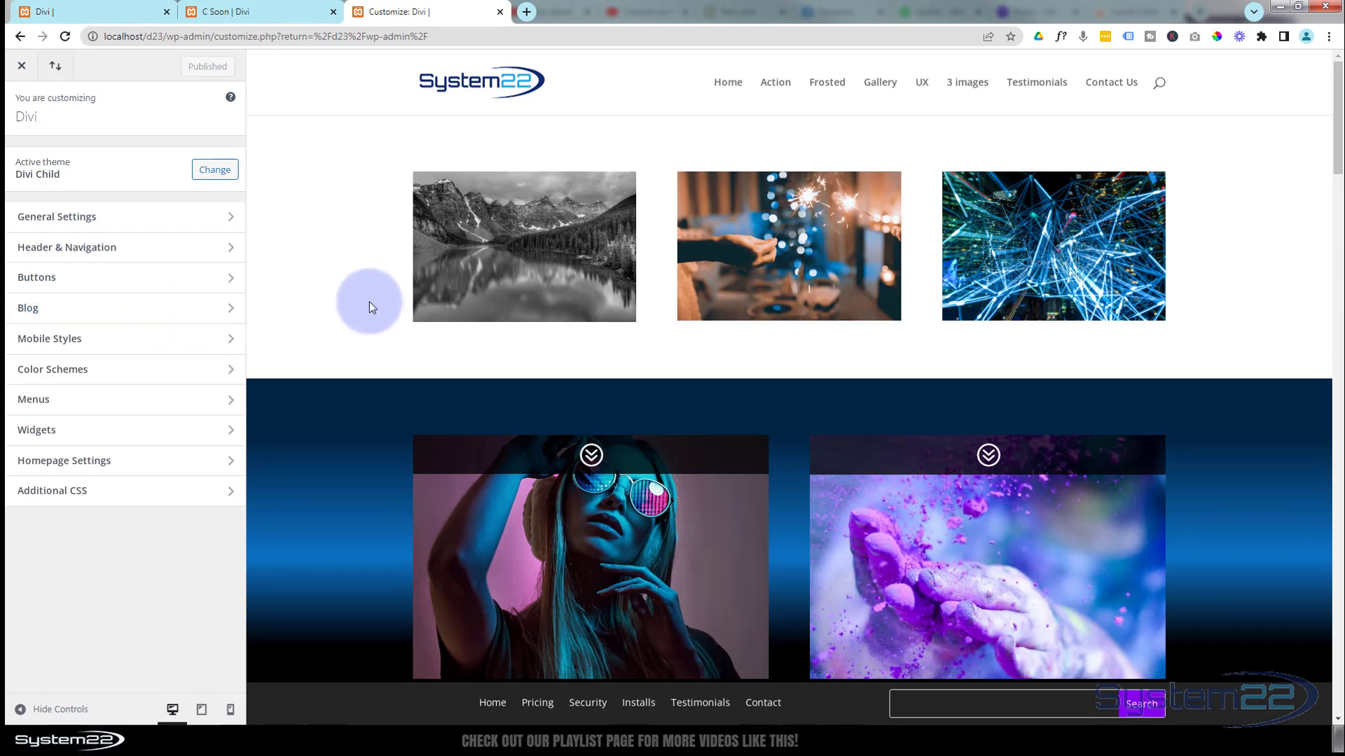
Choose the C Soon page as the site's static homepage in the homepage settings and publish the change.
{"action": "left_click", "coordinate": [143, 463]}
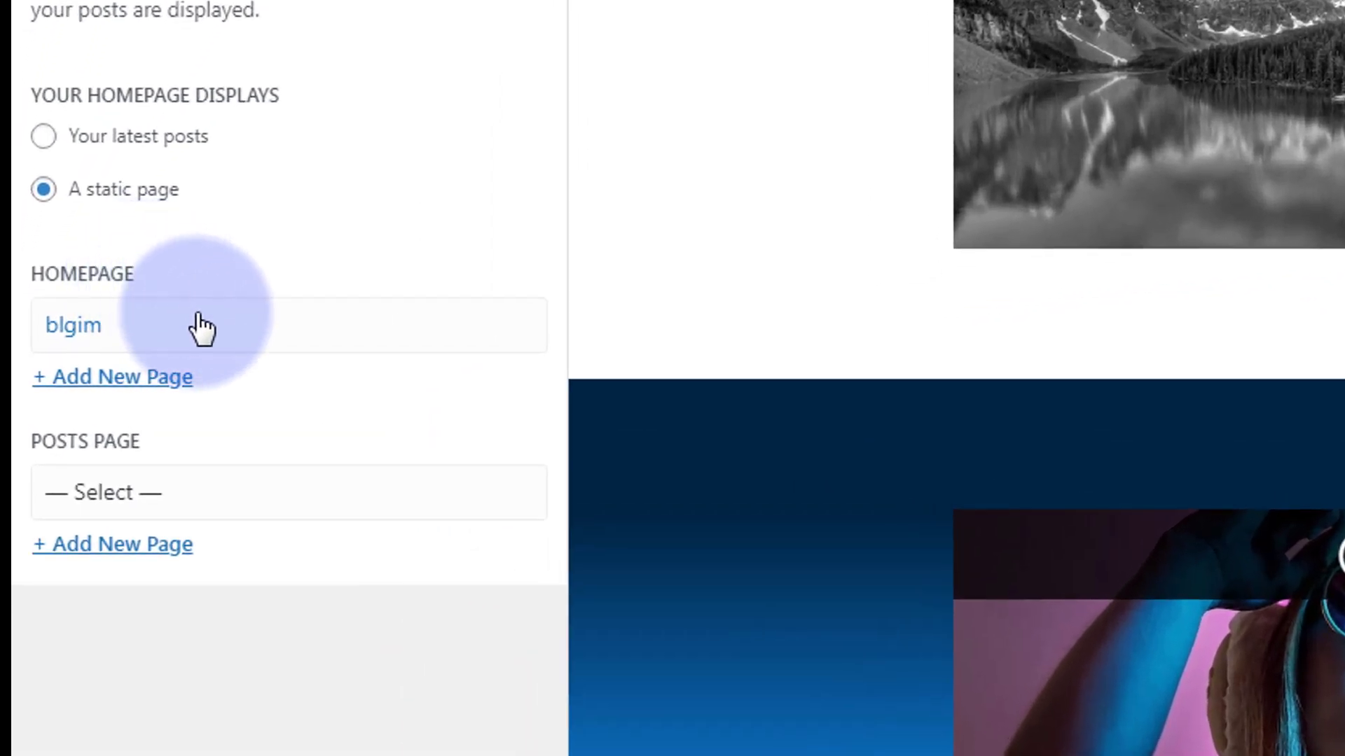
{"action": "left_click", "coordinate": [202, 329]}
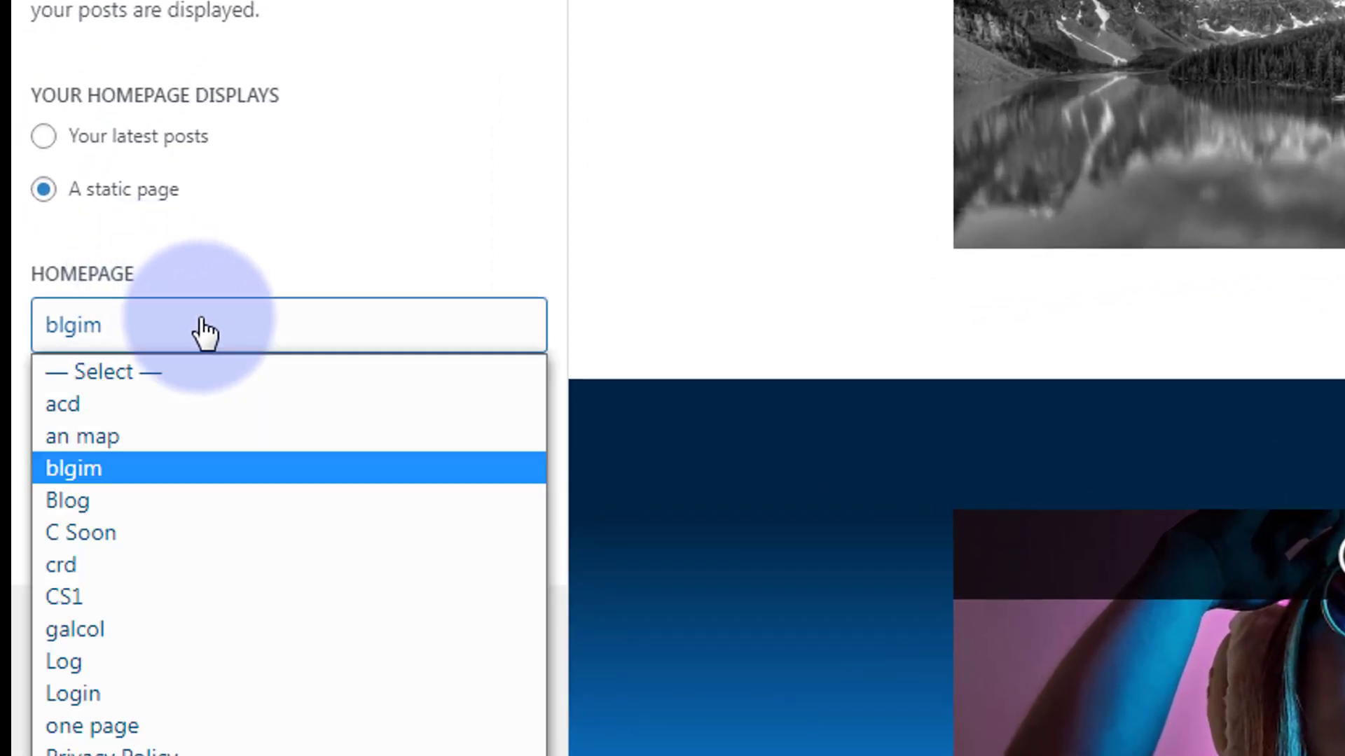
{"action": "left_click", "coordinate": [132, 534]}
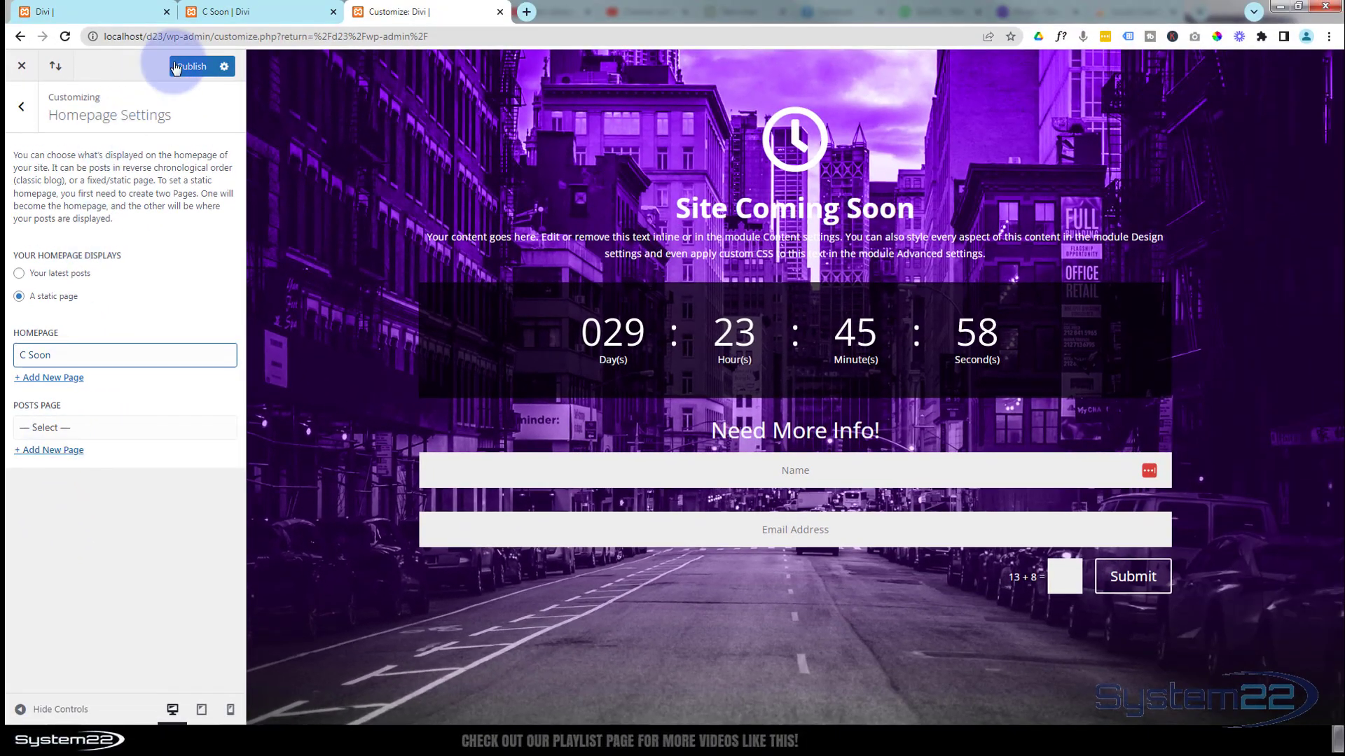
{"action": "left_click", "coordinate": [187, 68]}
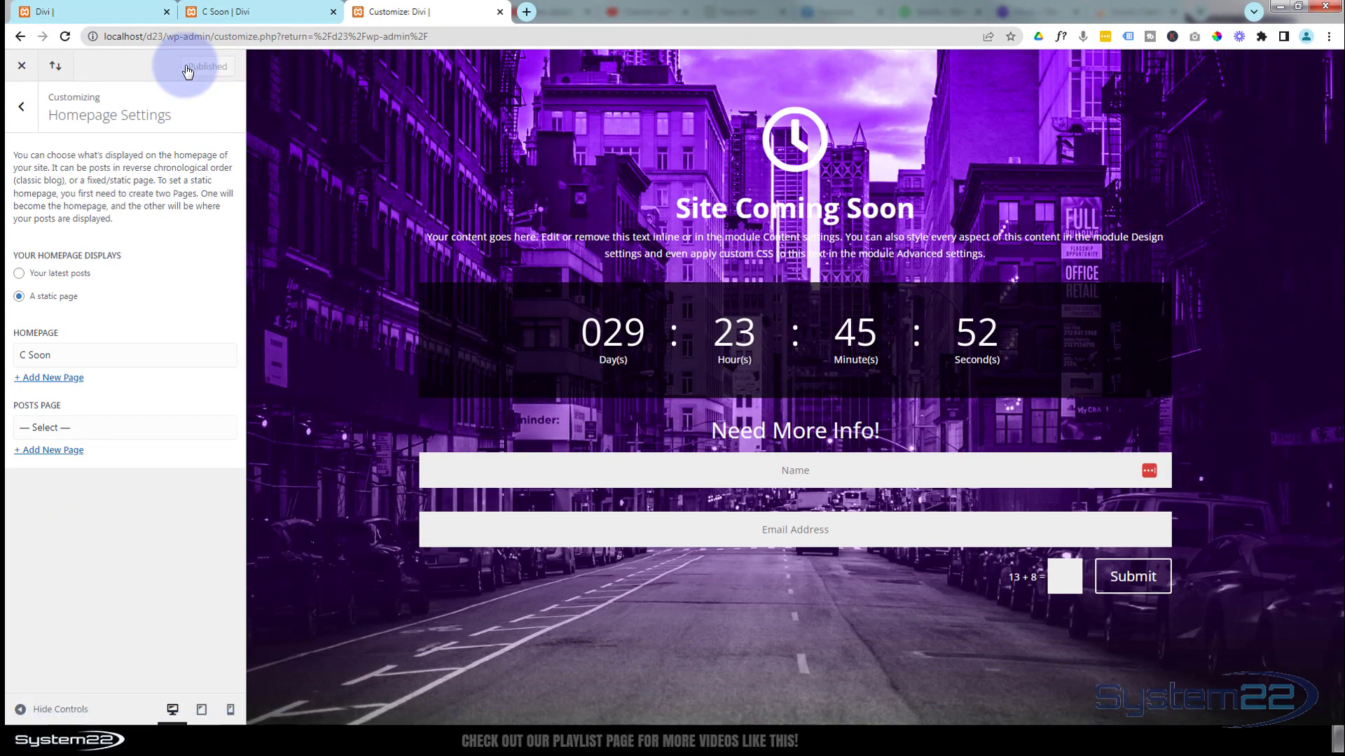
Switch to the browser tab with the site's front page and reload it to check the homepage.
{"action": "left_click", "coordinate": [84, 13]}
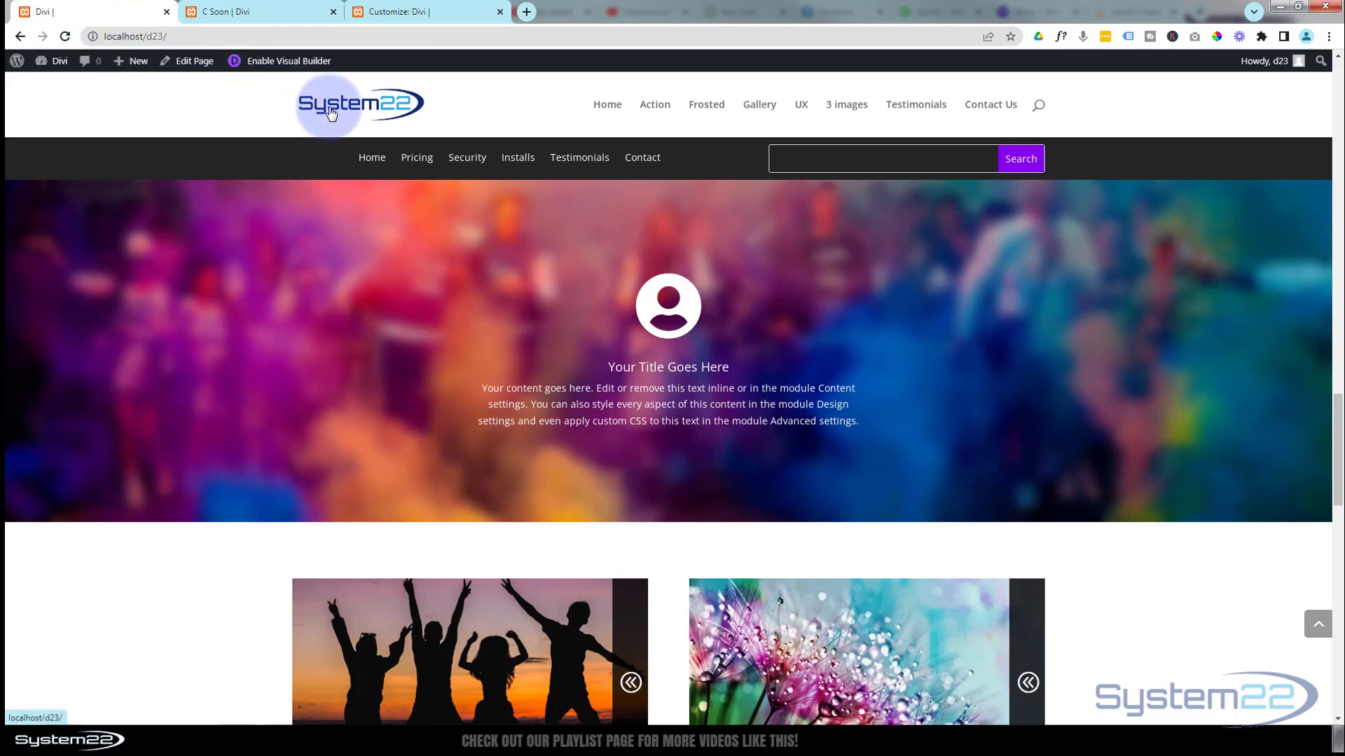
{"action": "left_click", "coordinate": [64, 36]}
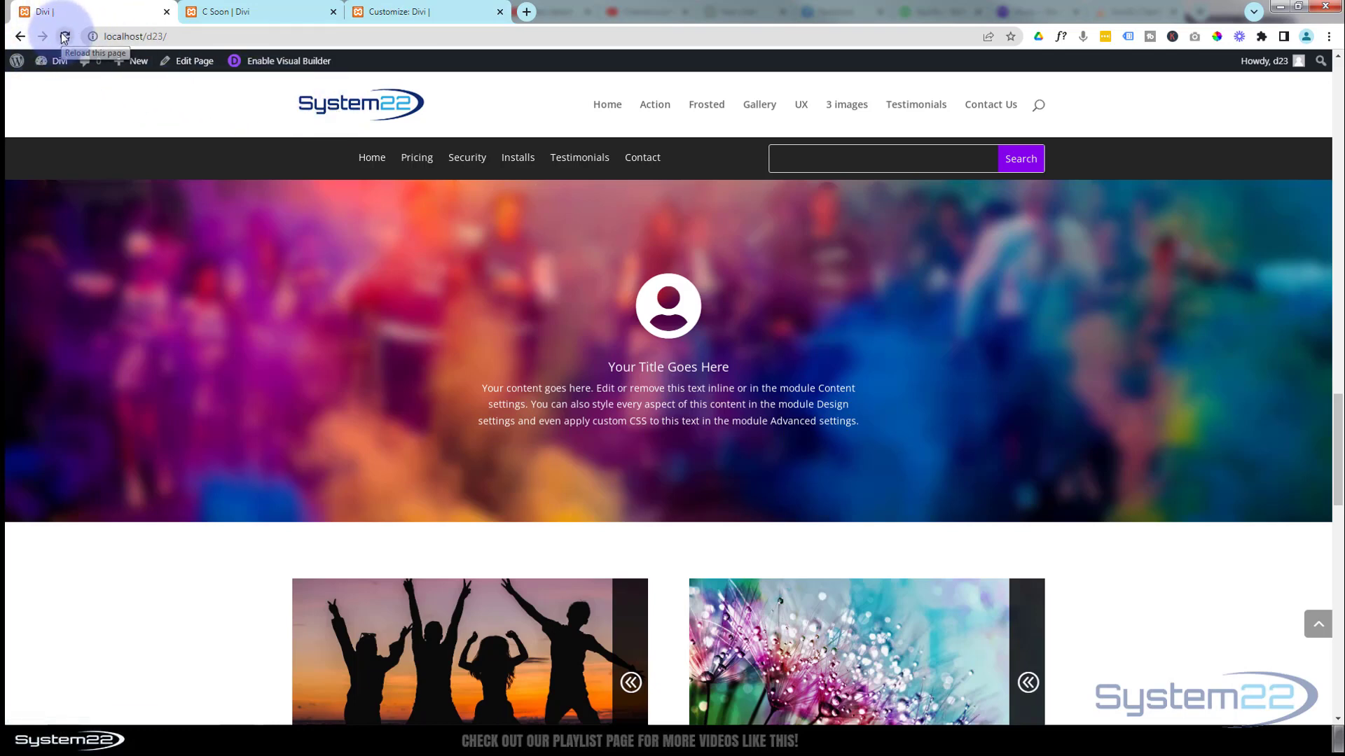